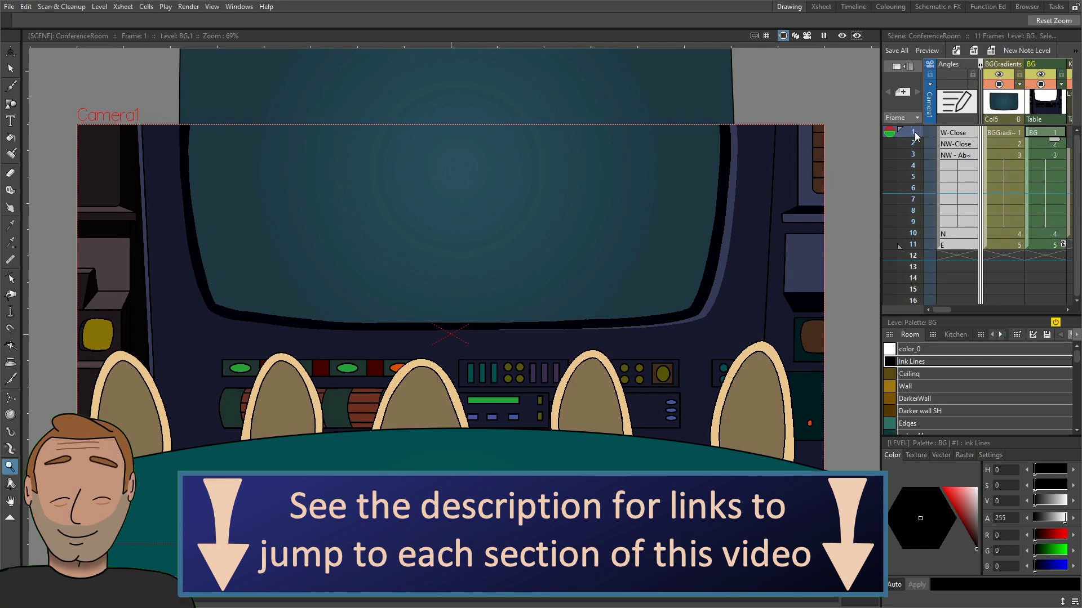
Step through frames 2 to 11 to review each conference room background angle
left_click(914, 144)
left_click(913, 155)
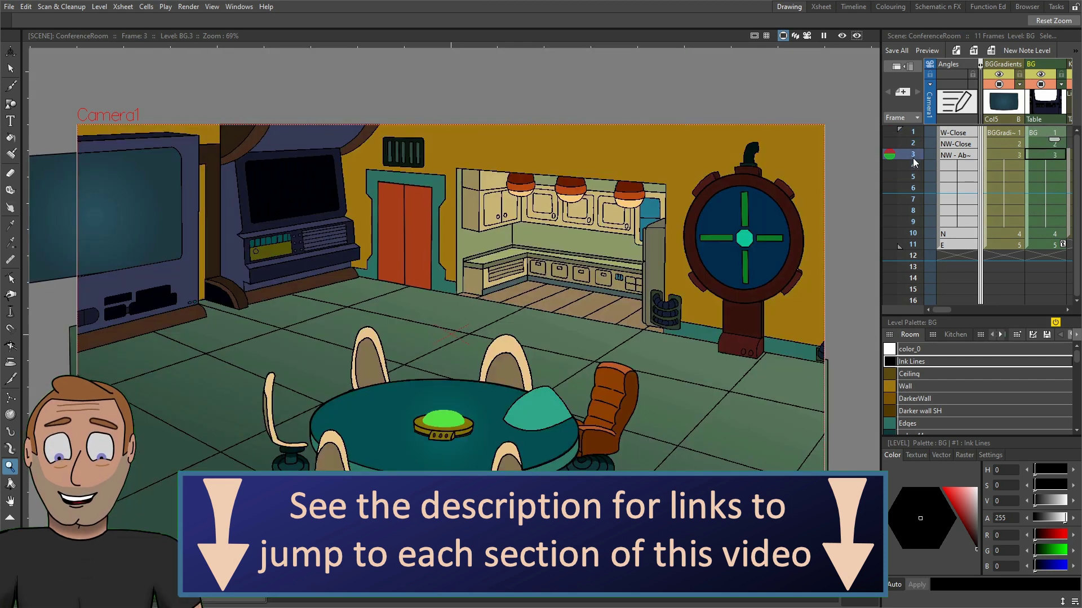
left_click(915, 178)
left_click(915, 189)
left_click(915, 201)
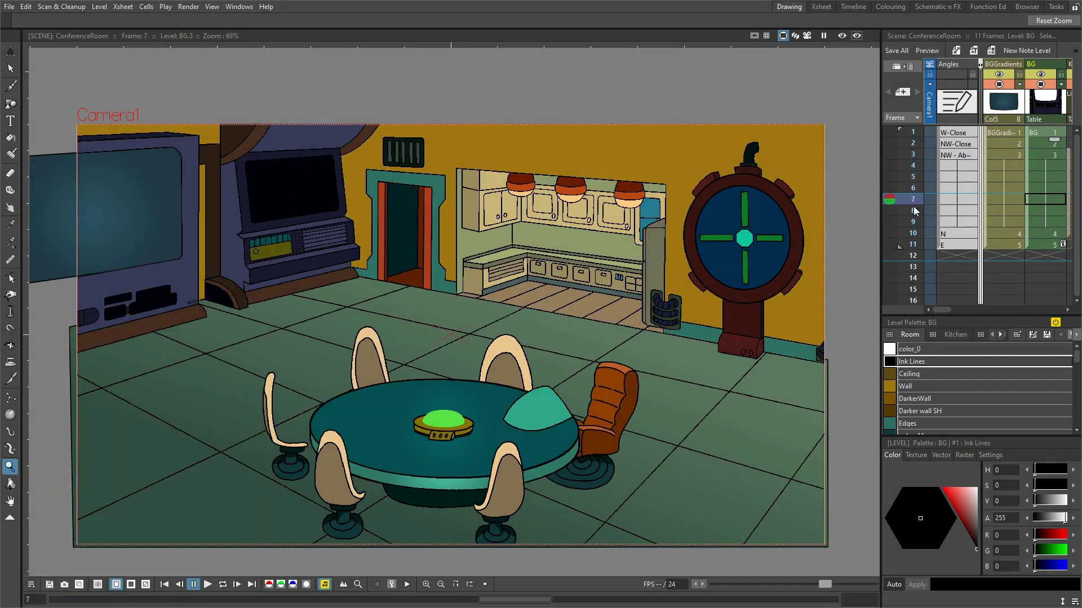
left_click(914, 213)
left_click(915, 225)
left_click(915, 234)
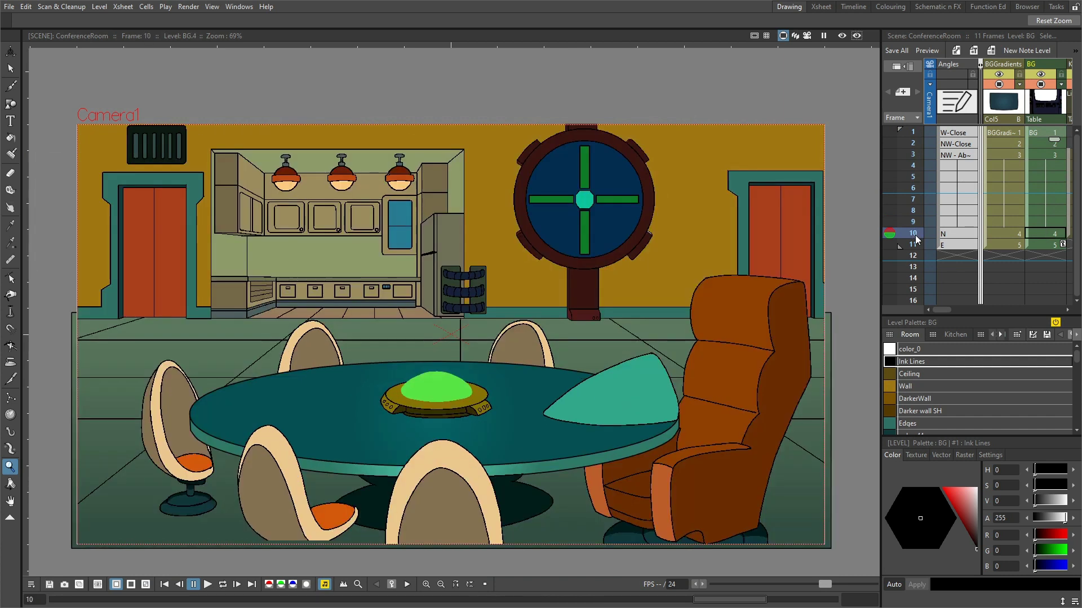
left_click(915, 245)
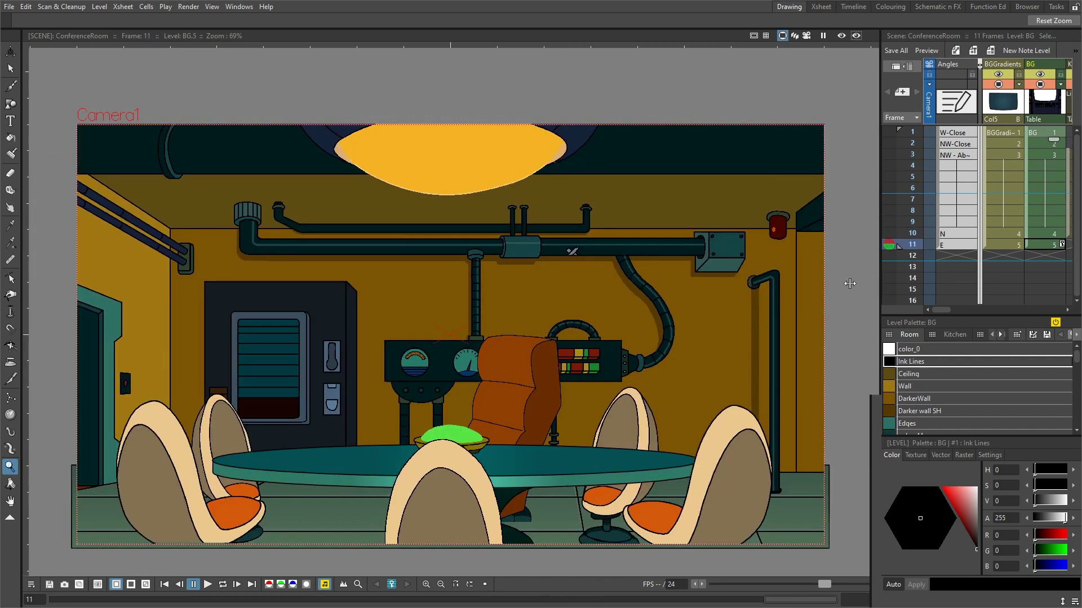
Widen the Xsheet and inspect the BG, BGGradients, KLight1 and RLight columns, then narrow it again
left_click_drag(880, 282, 447, 346)
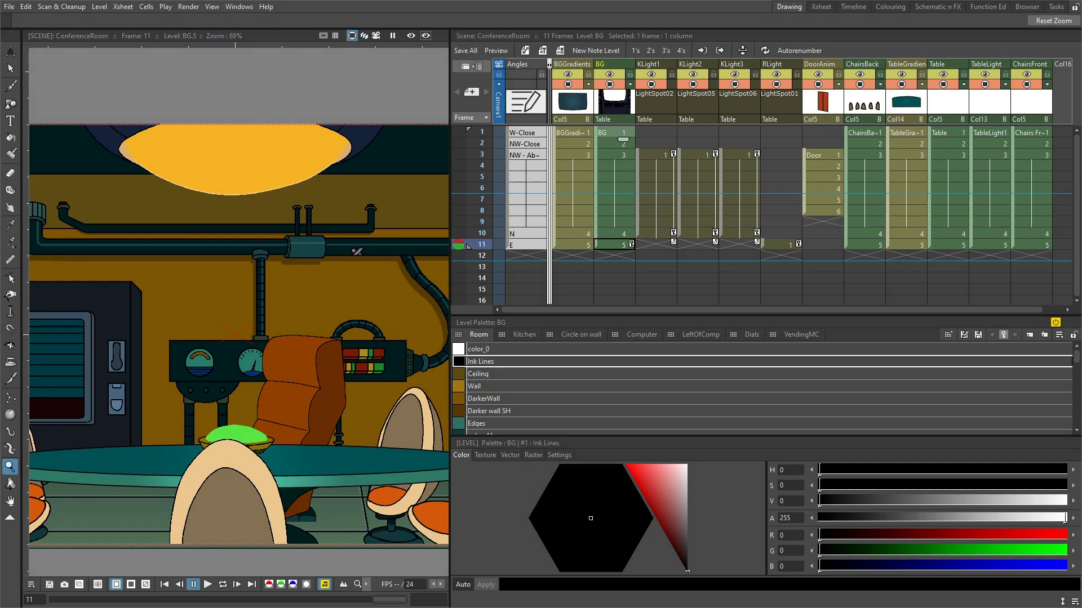
left_click(613, 103)
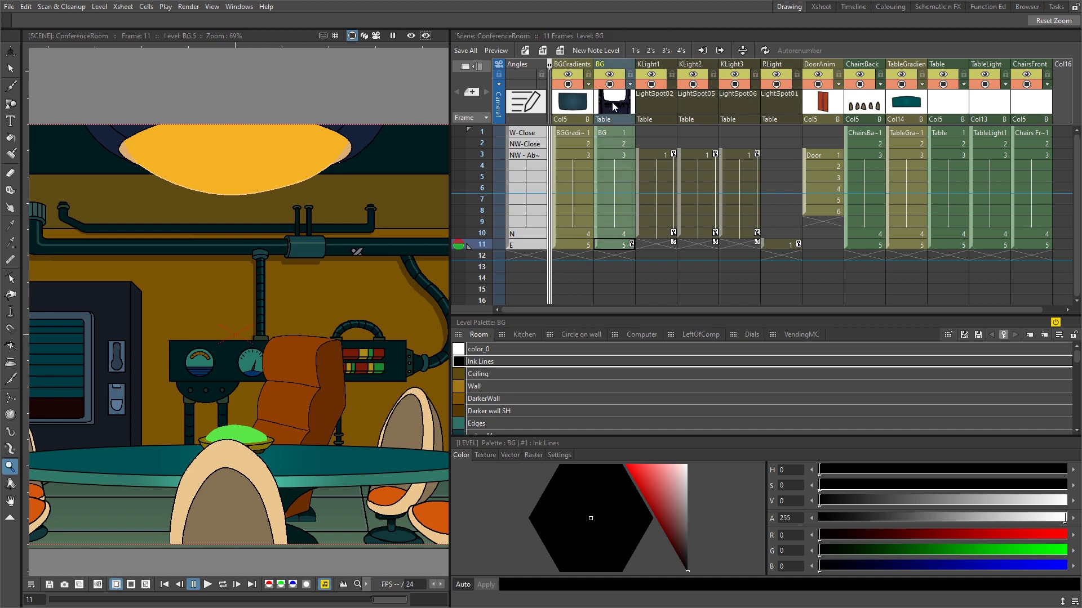
left_click(570, 107)
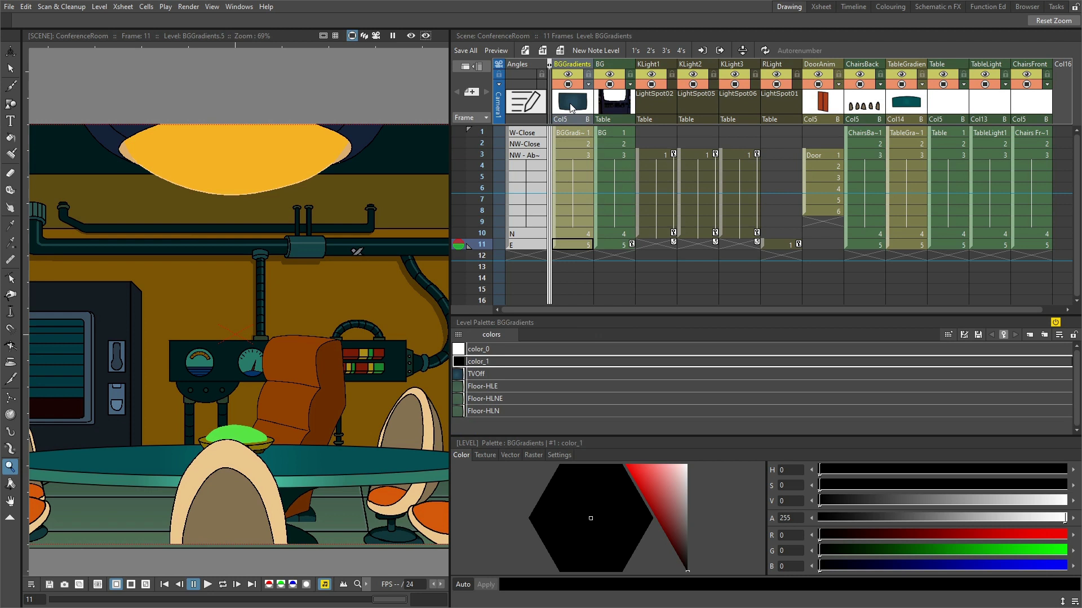
left_click(568, 84)
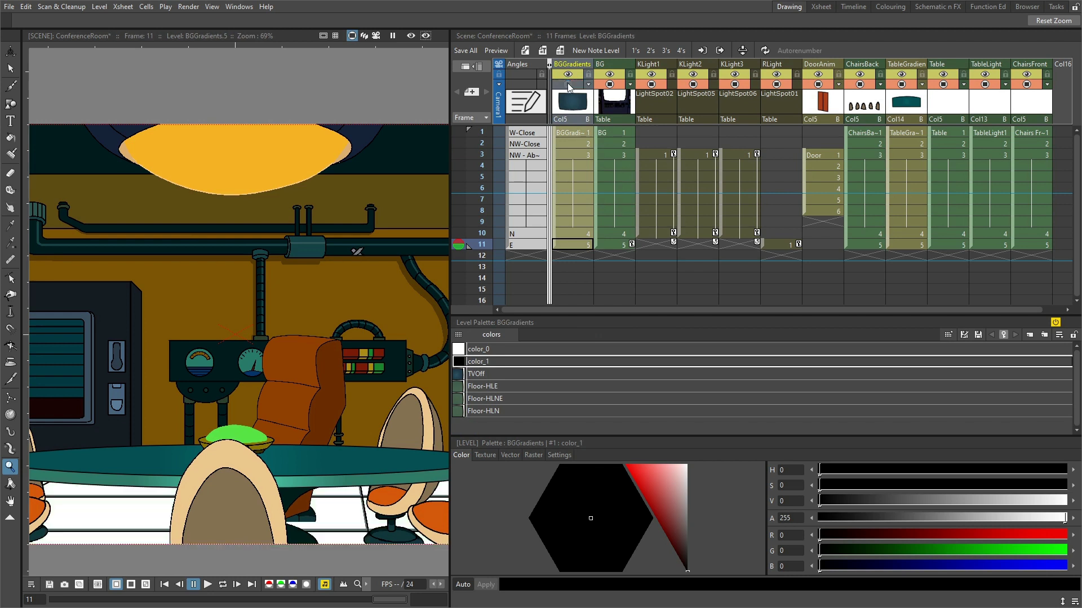
left_click(568, 84)
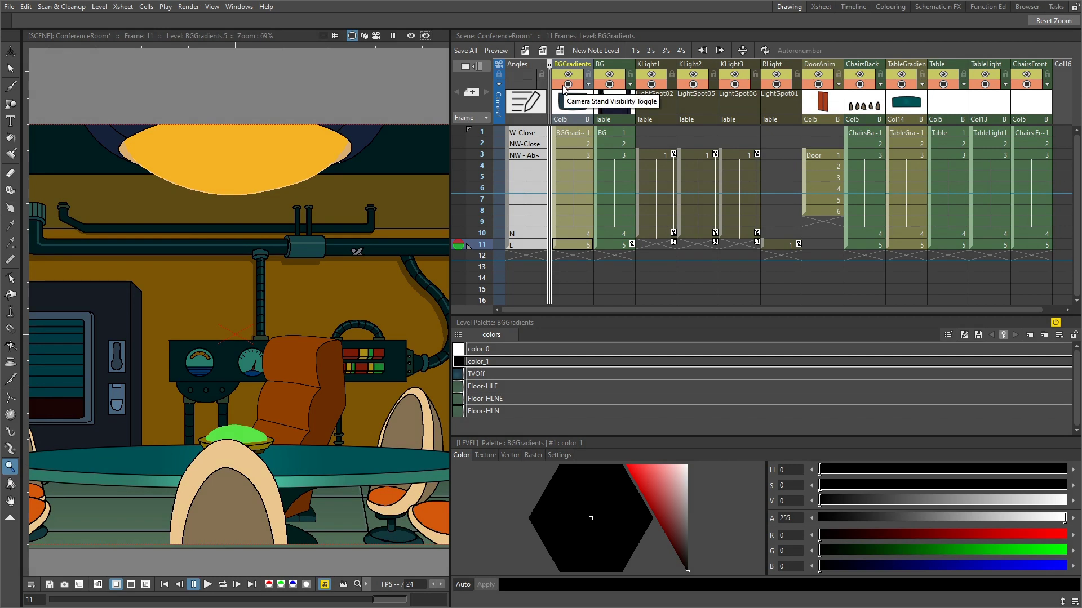
left_click(665, 107)
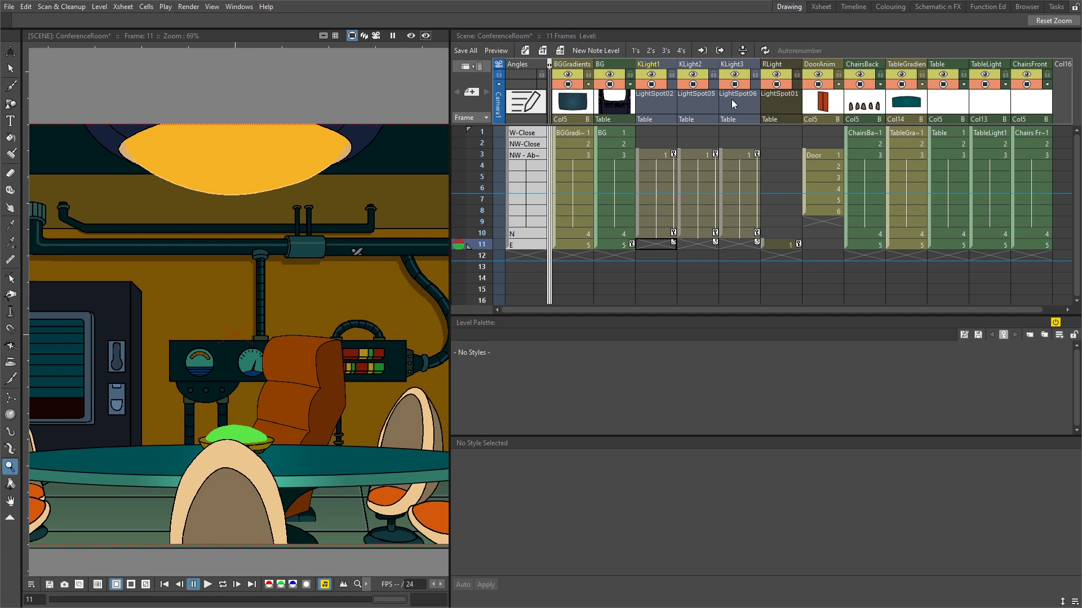
left_click(779, 99)
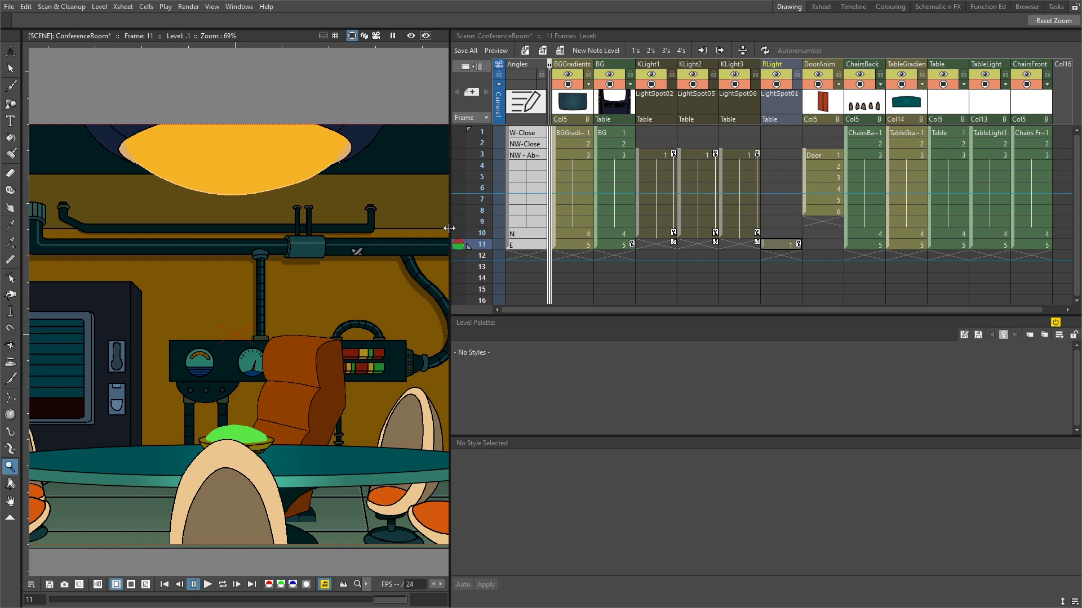
left_click_drag(450, 135, 923, 135)
From frame 1, play a rendered preview through all eleven frames, then turn preview off
left_click(956, 132)
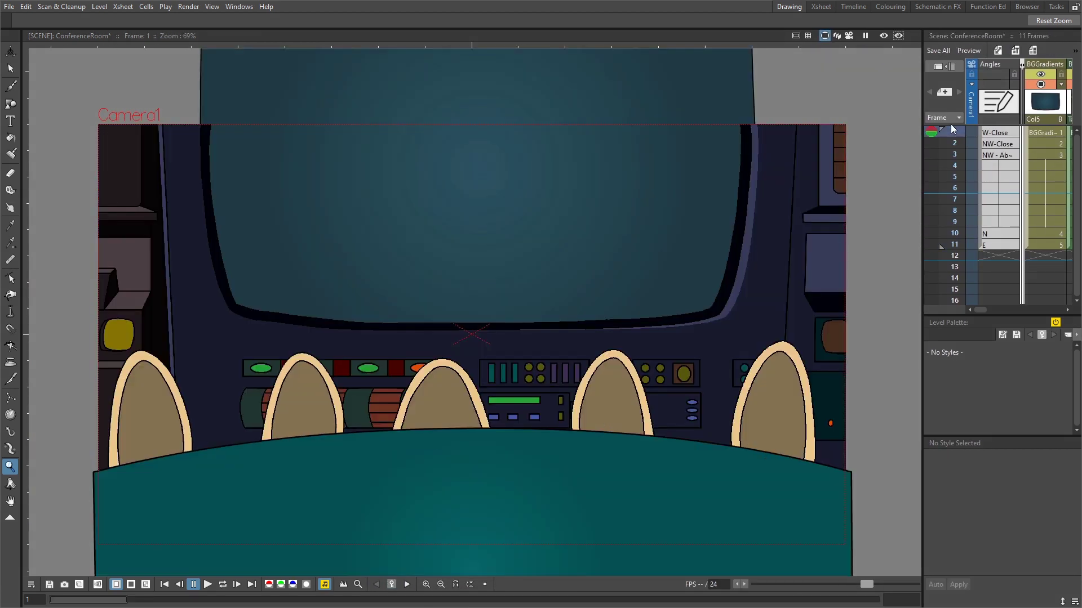
left_click(883, 36)
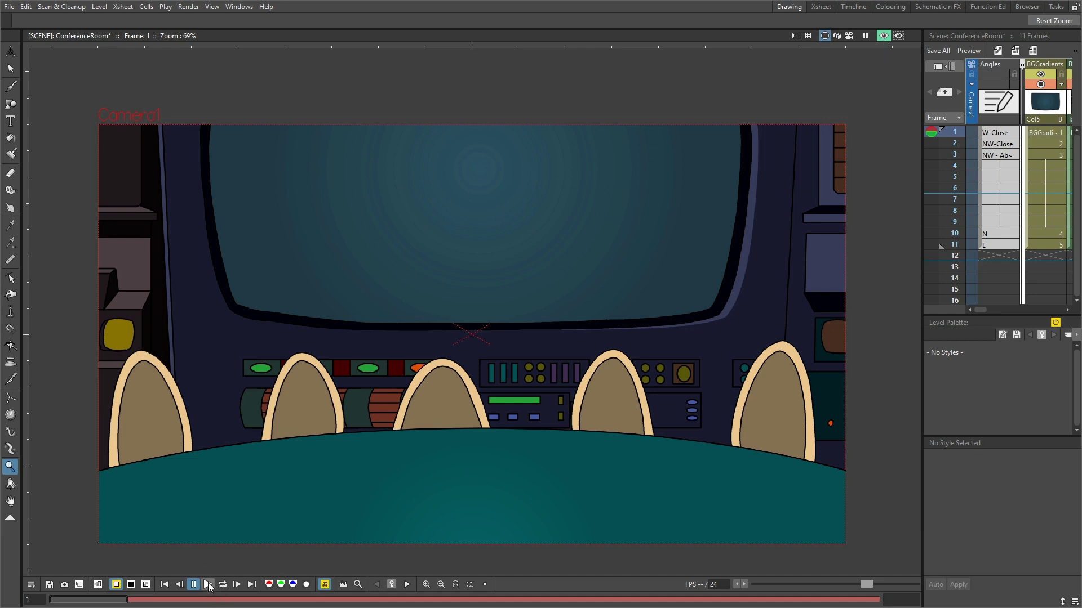
left_click(208, 585)
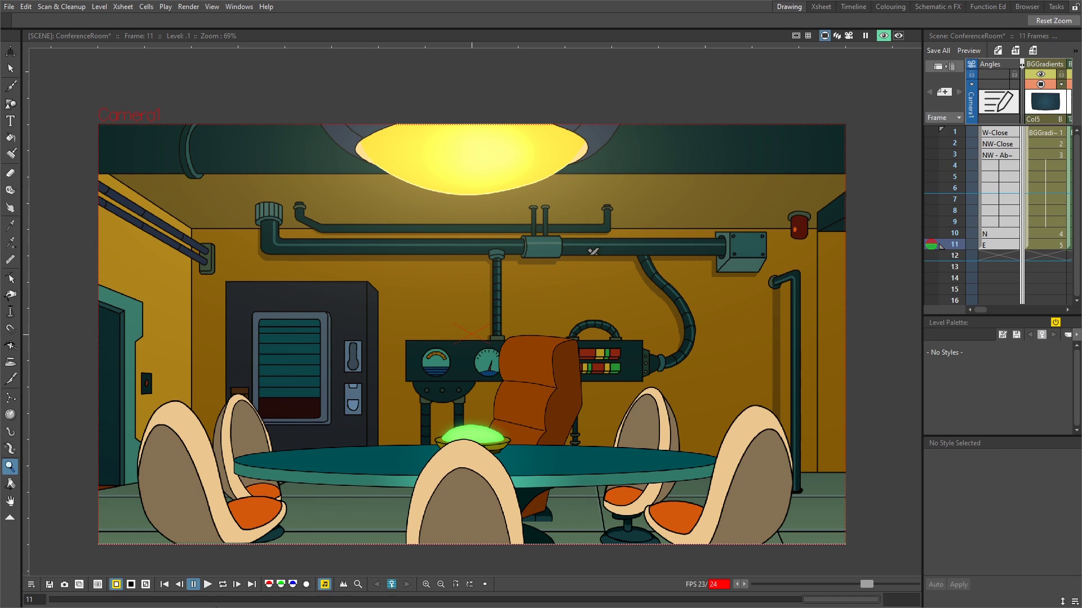
left_click(884, 36)
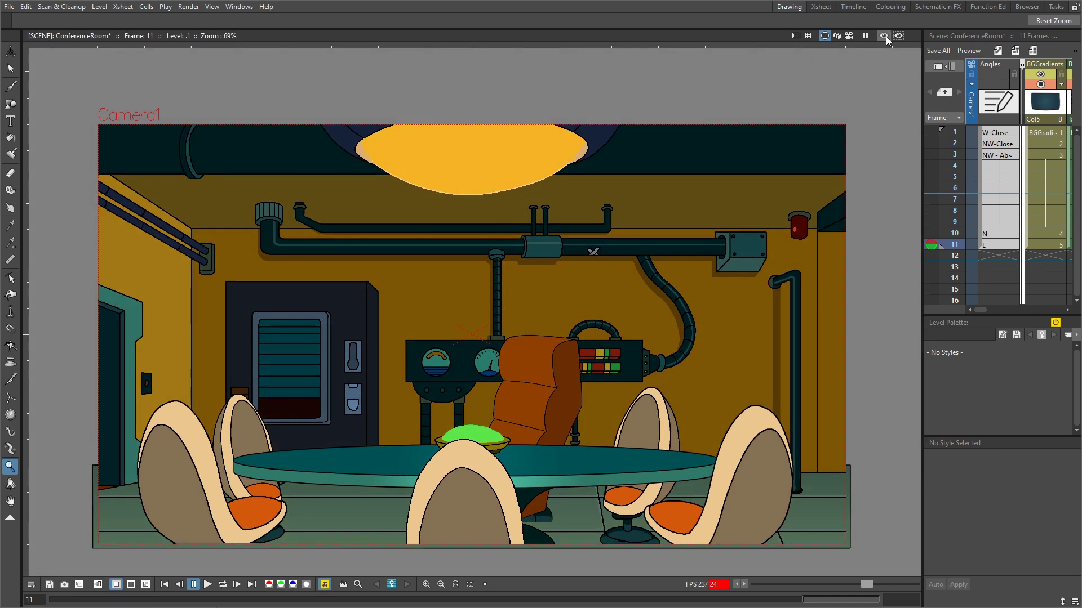
left_click(9, 6)
Open the recent scene FanEpisodeScene02a, discarding unsaved conference room changes
mouse_move(95, 75)
left_click(466, 103)
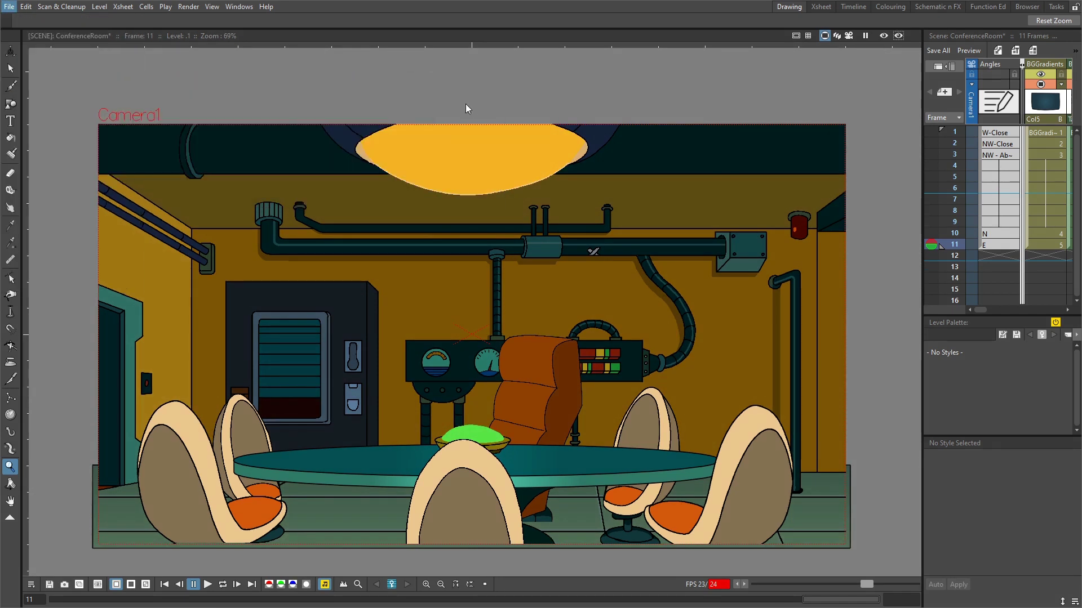
left_click(587, 323)
left_click(552, 311)
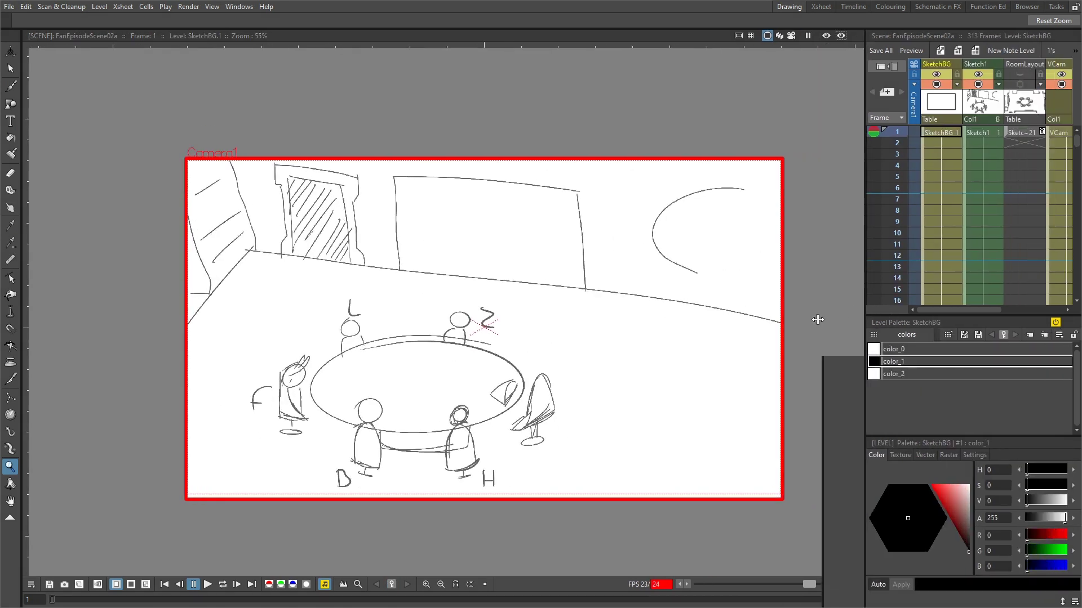
Drag the SketchBG drawing up above the camera frame and make empty Col6 frame 1 current
scroll(443, 394, "down", 2)
left_click(890, 132)
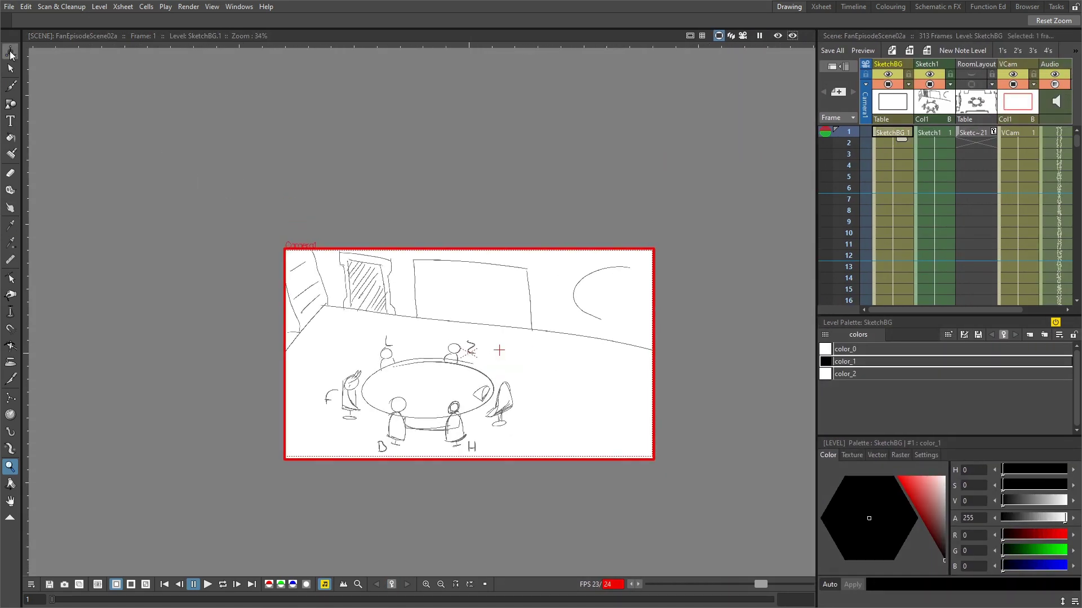
left_click(10, 52)
left_click_drag(476, 357, 476, 116)
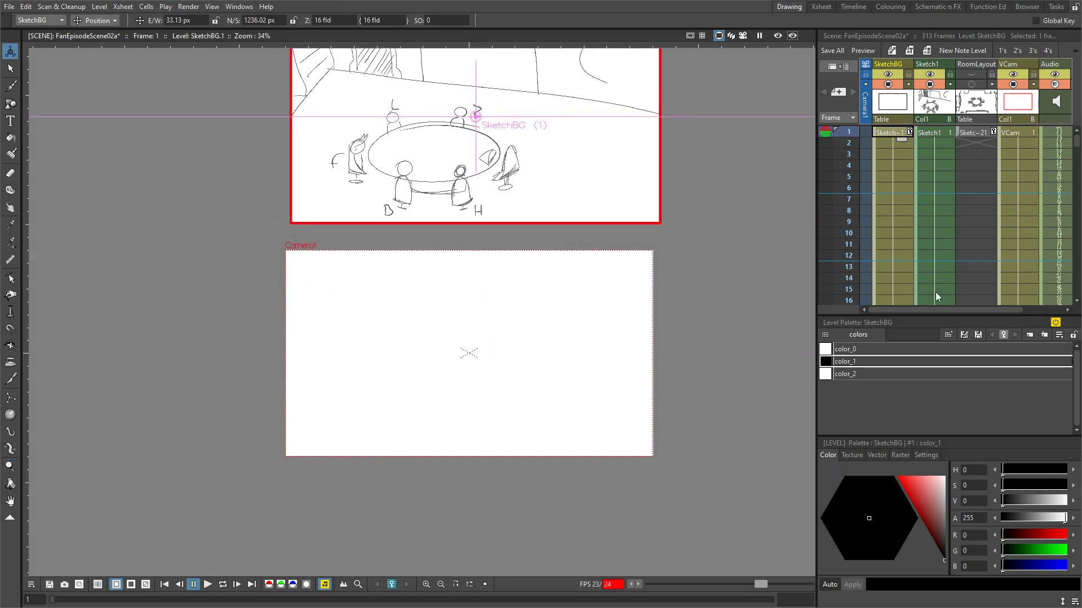
left_click(1042, 310)
left_click(1049, 133)
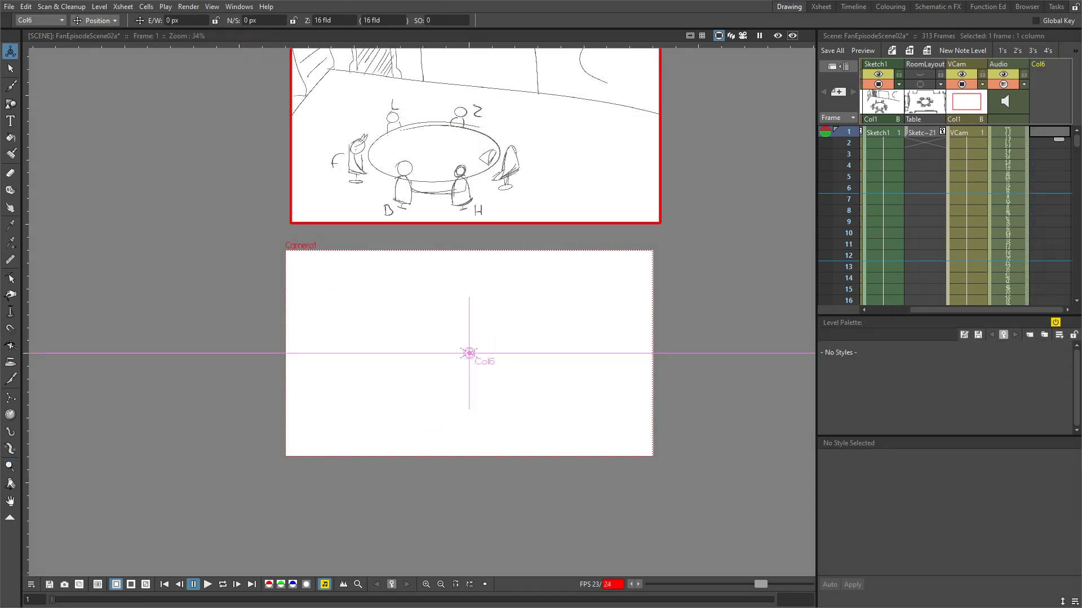
left_click(9, 6)
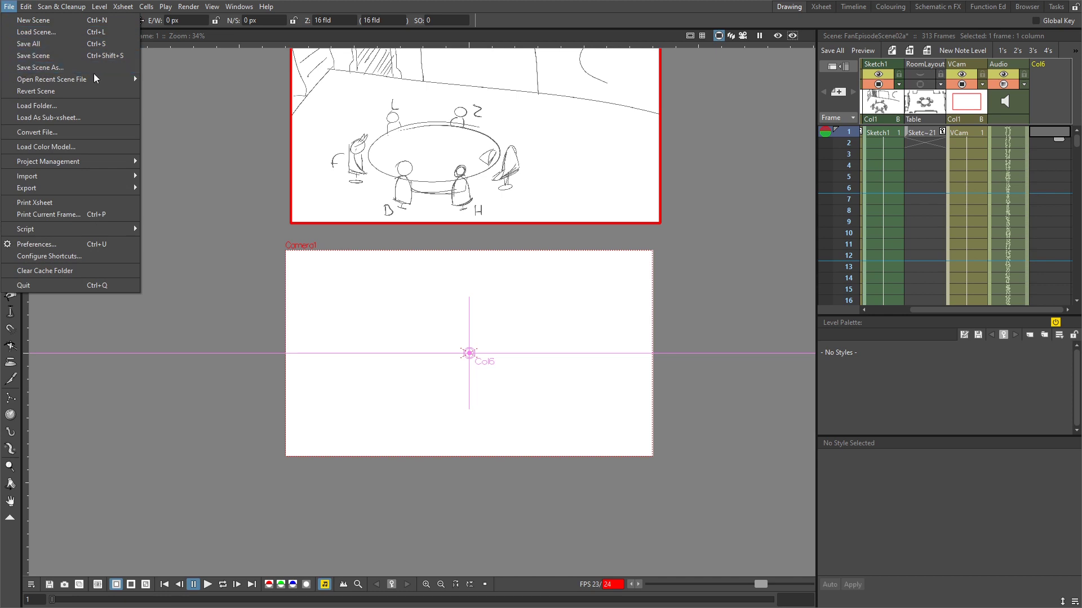
Load ConferenceRoom.tnz from FuturamaBackgrounds/scenes as a sub-xsheet and hide the audio column
left_click(101, 117)
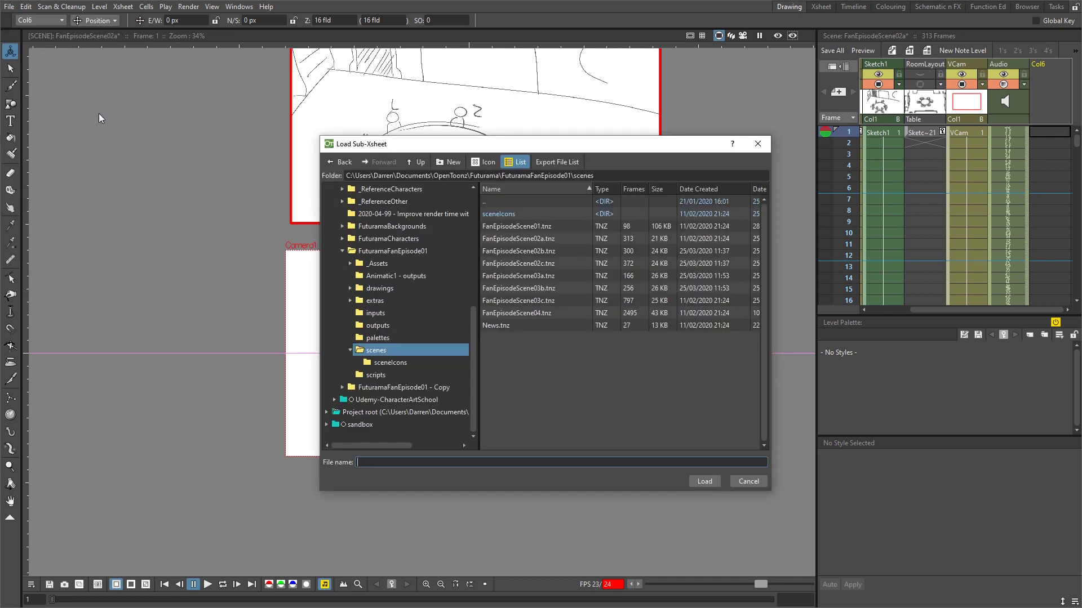
left_click(342, 225)
left_click(377, 313)
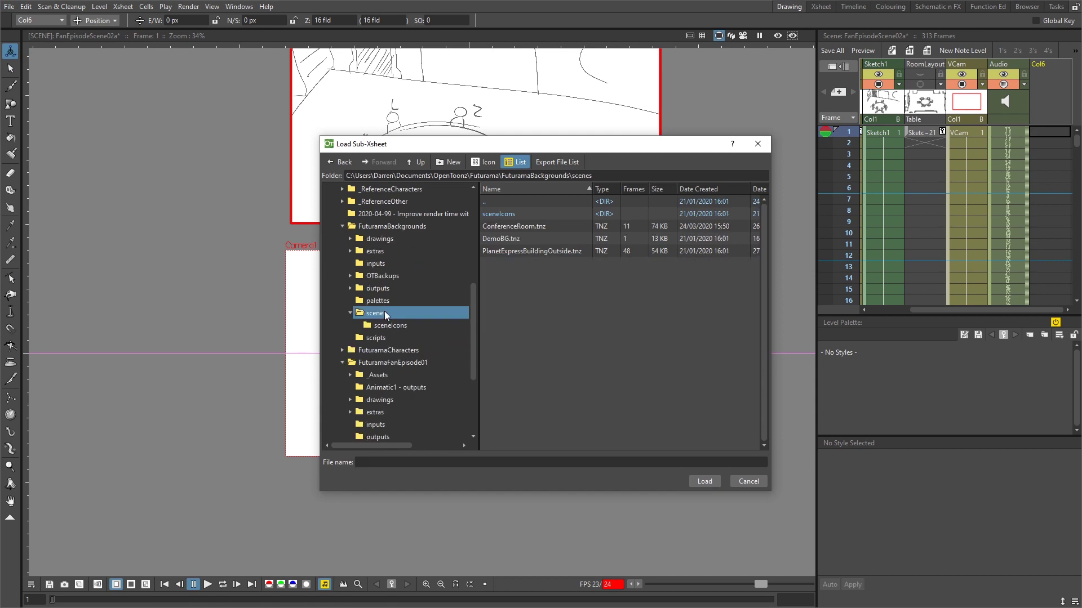
left_click(505, 228)
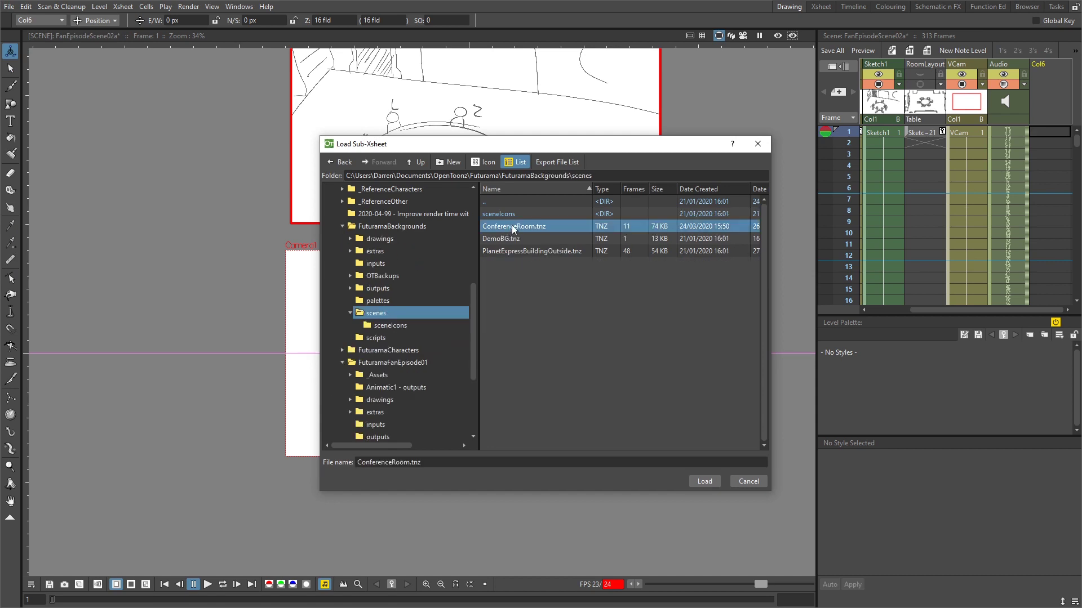
left_click(705, 482)
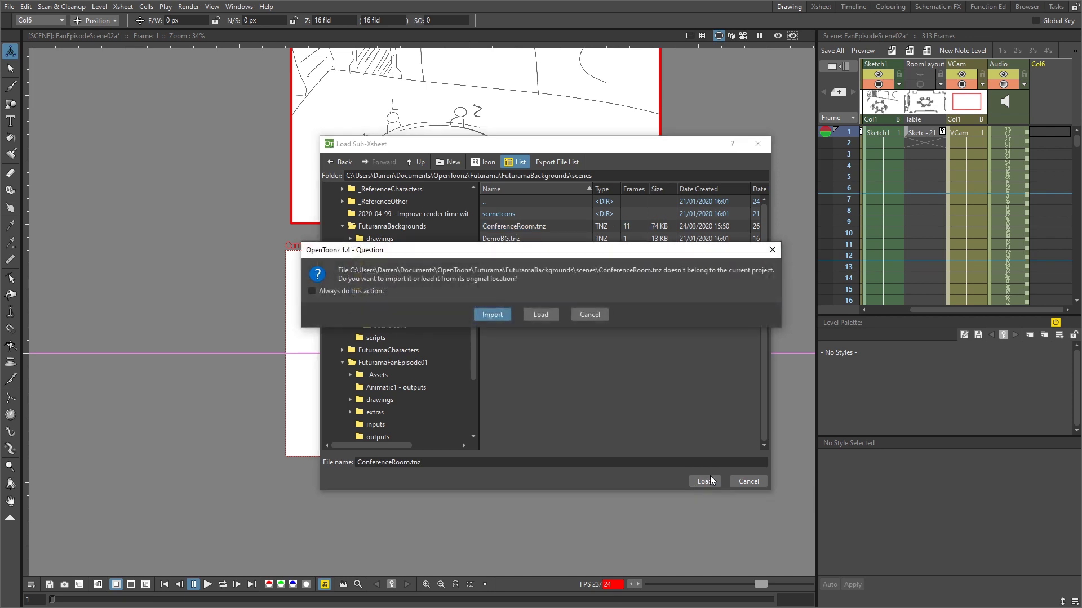
left_click(541, 314)
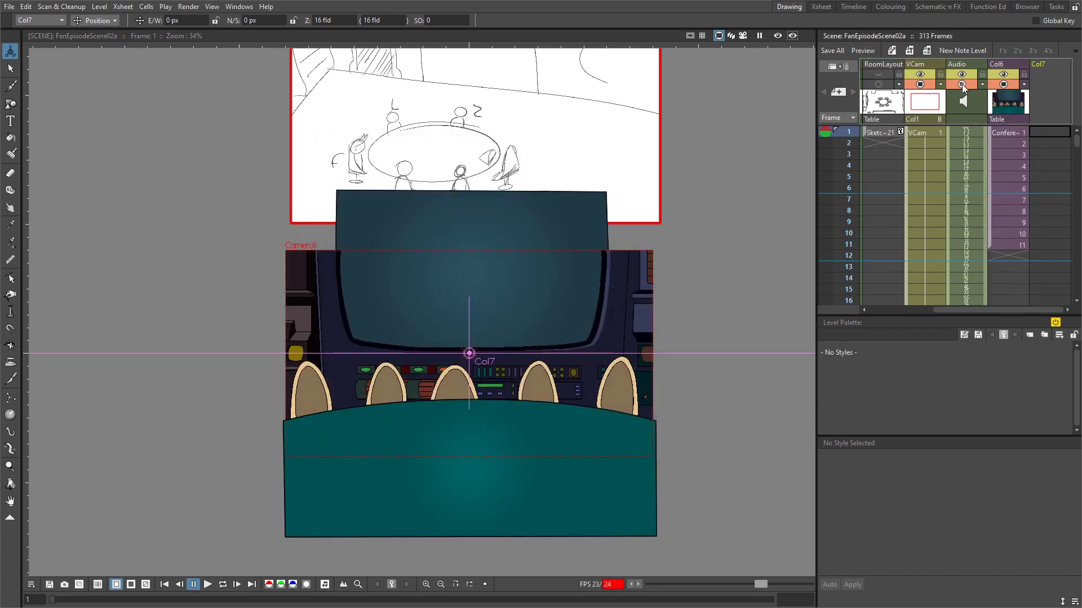
left_click(962, 83)
left_click(852, 143)
Delete Col6's first two cells so it starts on angle 3, then switch to the Xsheet room
left_click_drag(852, 159, 844, 248)
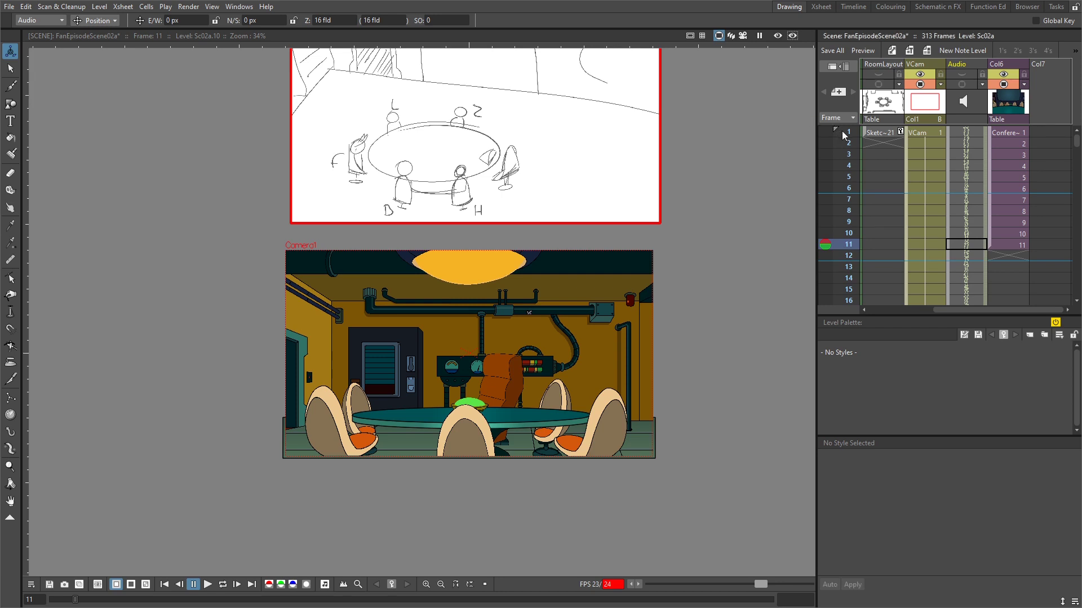
left_click(845, 134)
left_click_drag(849, 144, 848, 153)
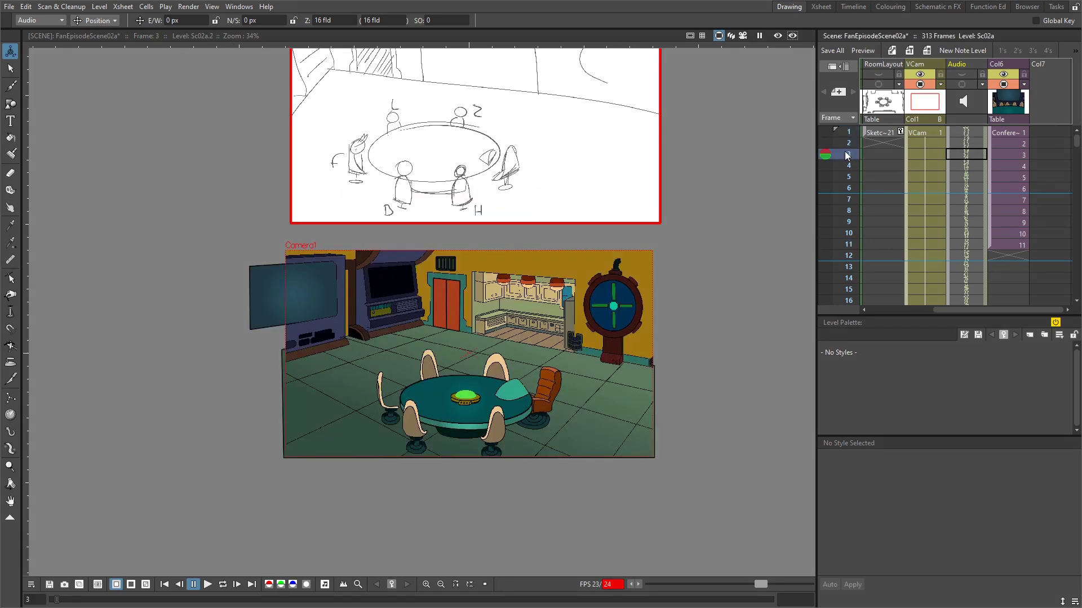
left_click(1012, 138)
key("Delete")
key("Delete")
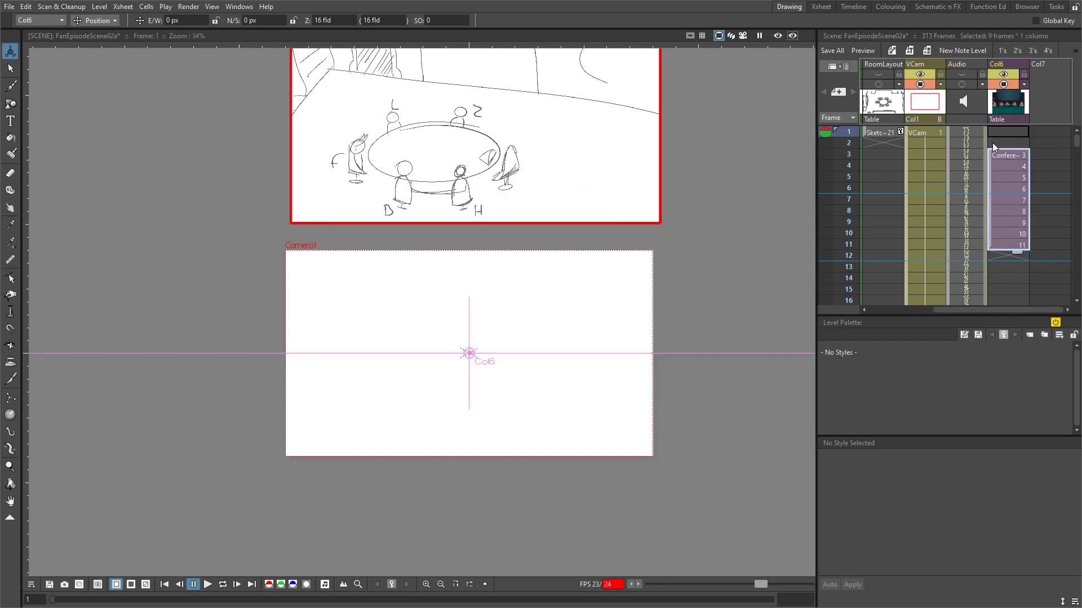
left_click(1014, 142)
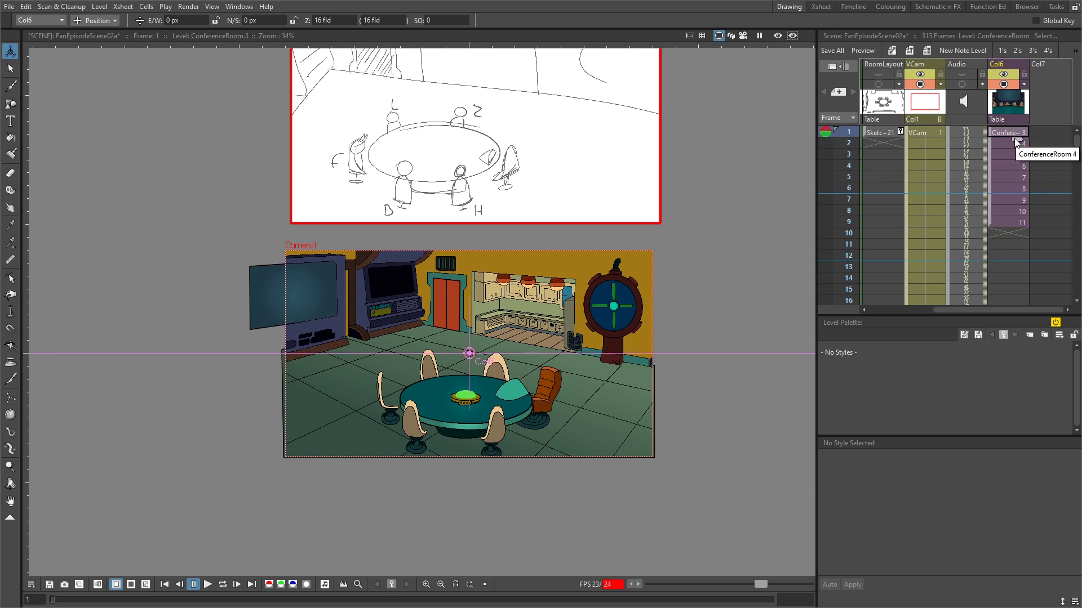
left_click(821, 6)
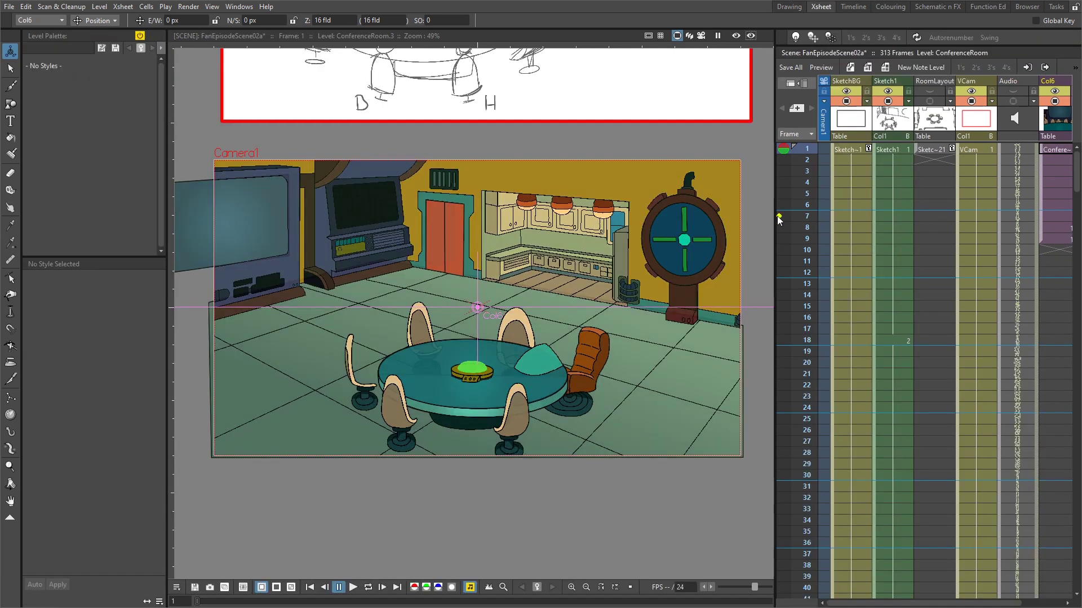
Extend Col6's held conference room drawings down to frame 21
left_click_drag(790, 219, 805, 210)
scroll(844, 244, "right", 5)
left_click(930, 157)
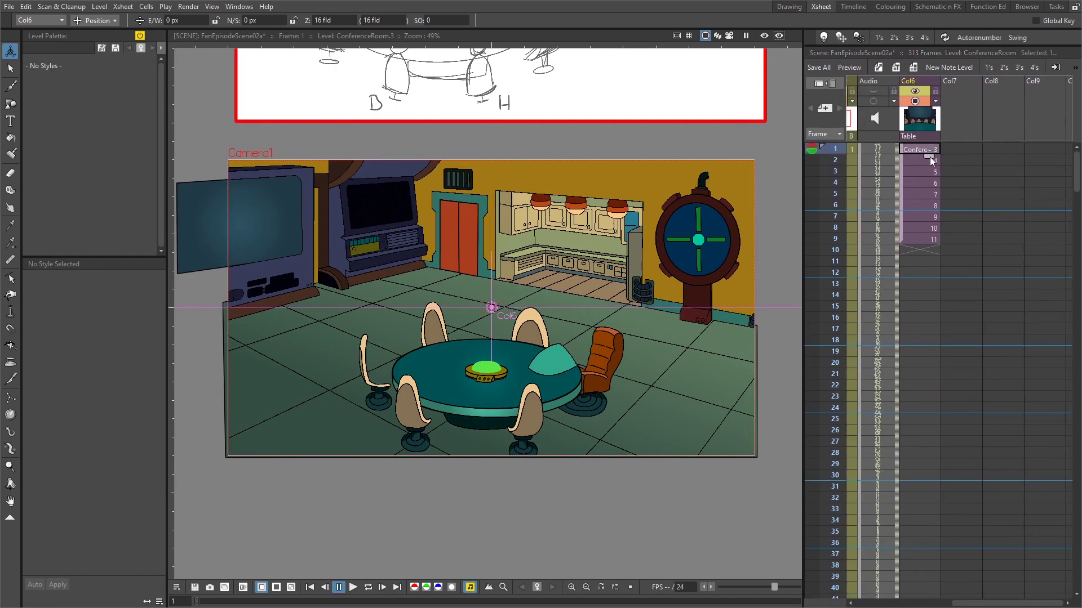
key("Down")
key("Down")
key("Down")
key("Down")
key("Down")
key("Down")
key("Down")
key("Down")
key("Down")
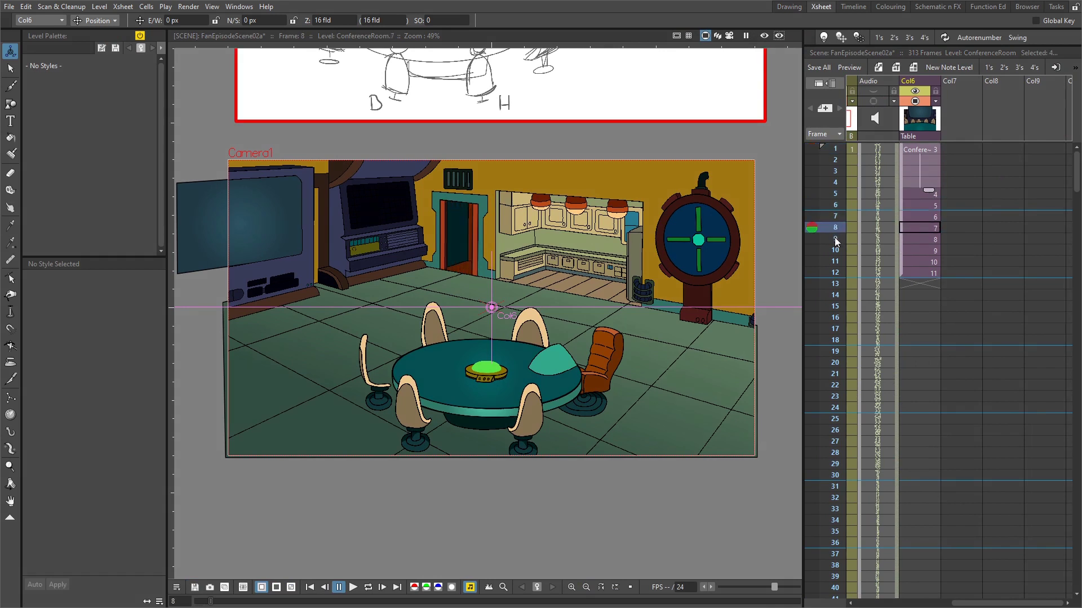
left_click(930, 248)
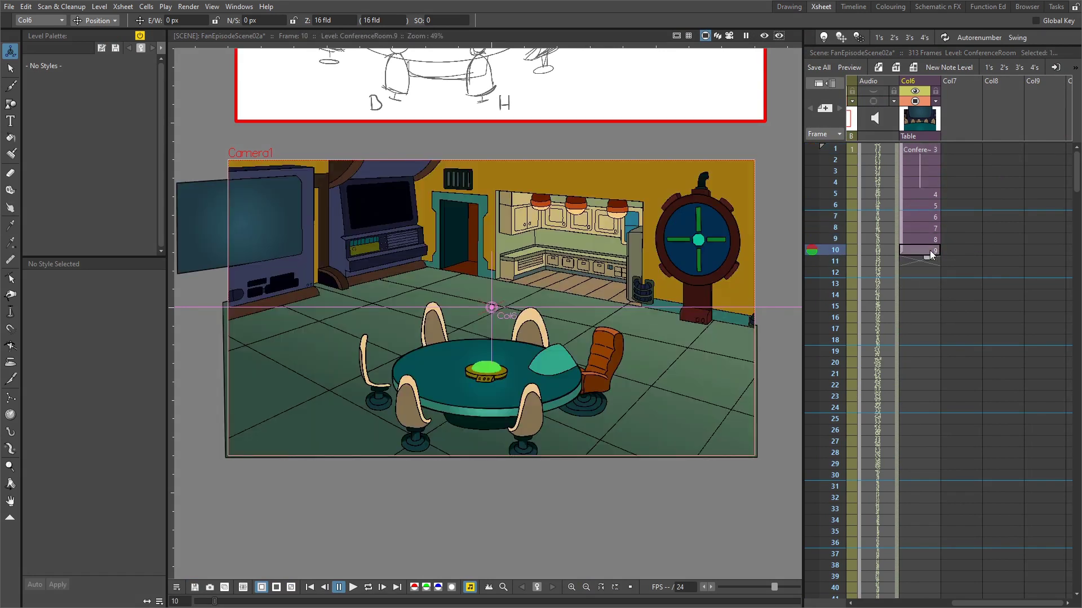
left_click_drag(926, 256, 914, 551)
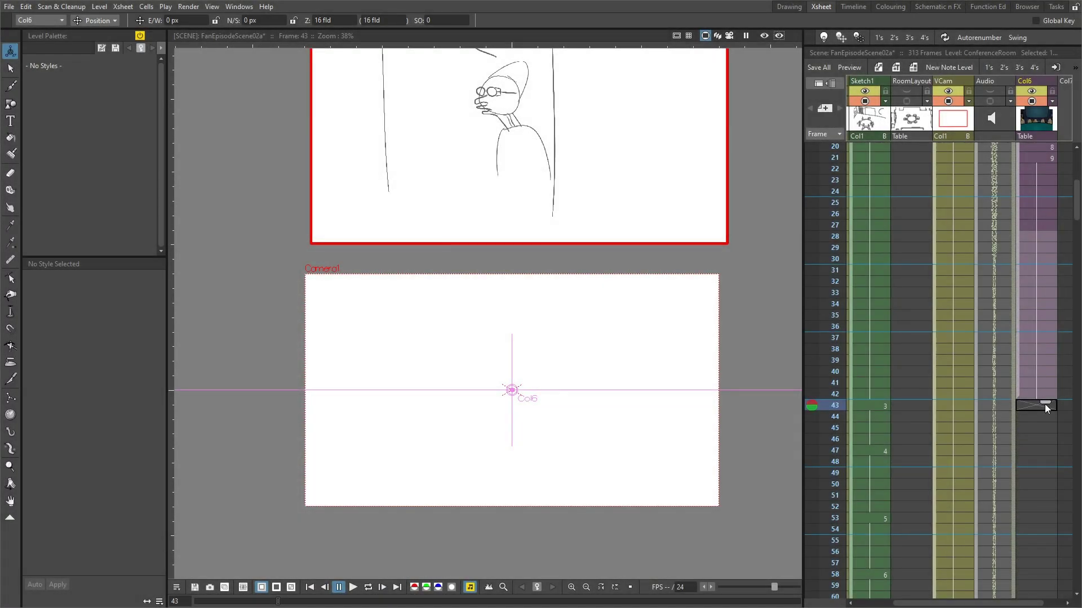
Extend Col6 into frame 43 and set that cell to drawing 2 after comparing angles
left_click_drag(1044, 404, 1046, 414)
key("w")
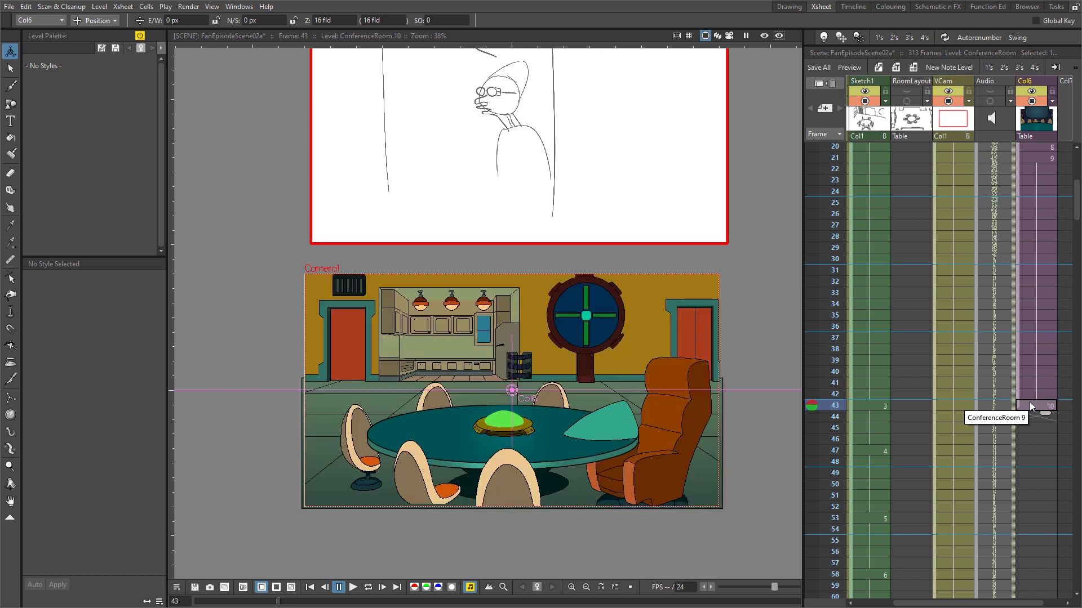
key("q")
key("q")
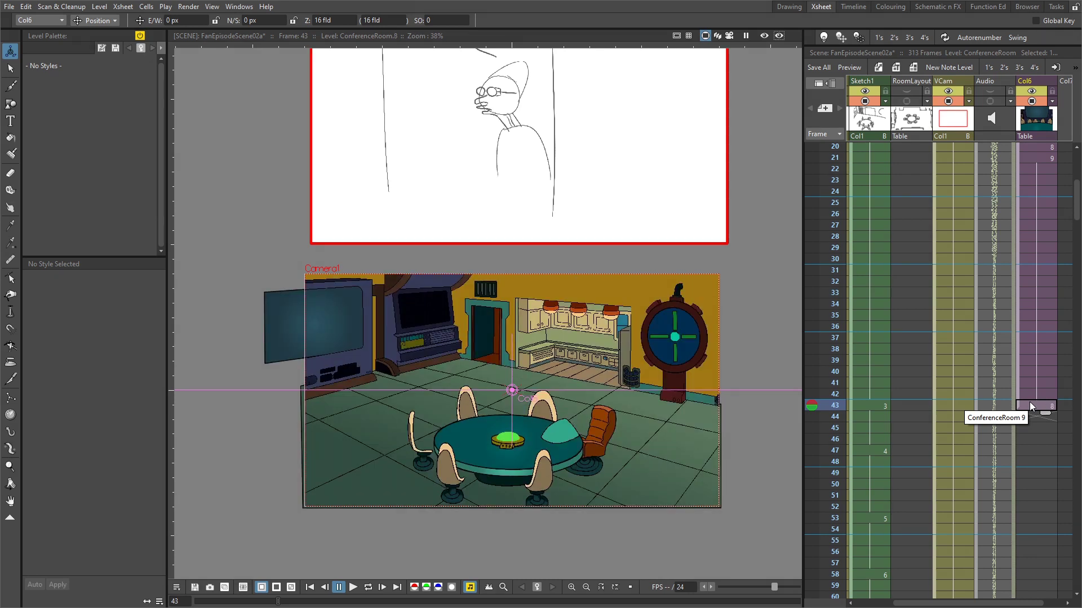
key("q")
key("q")
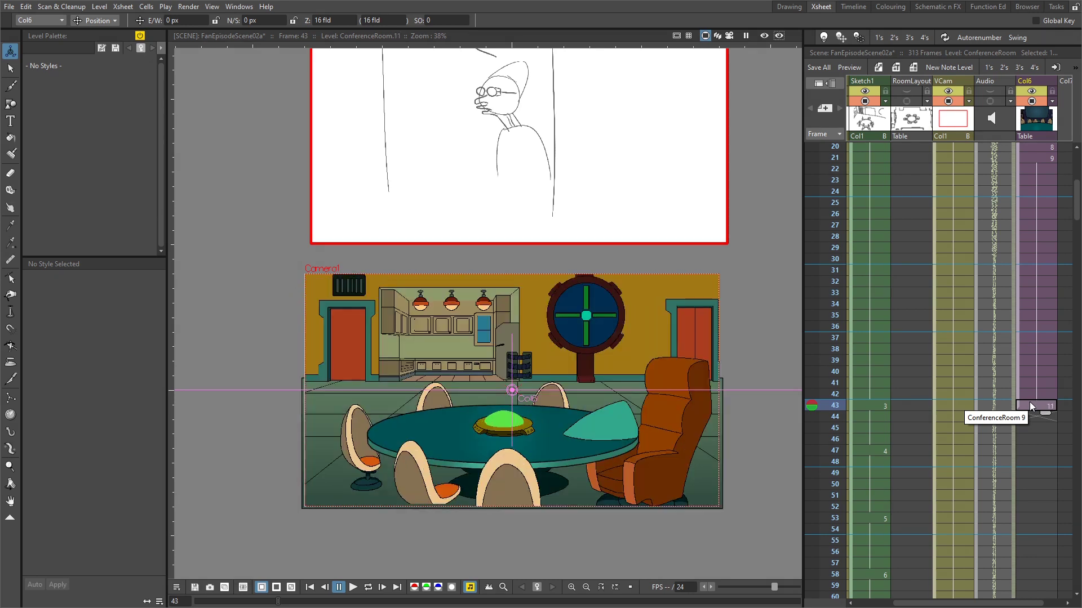
key("w")
key("q")
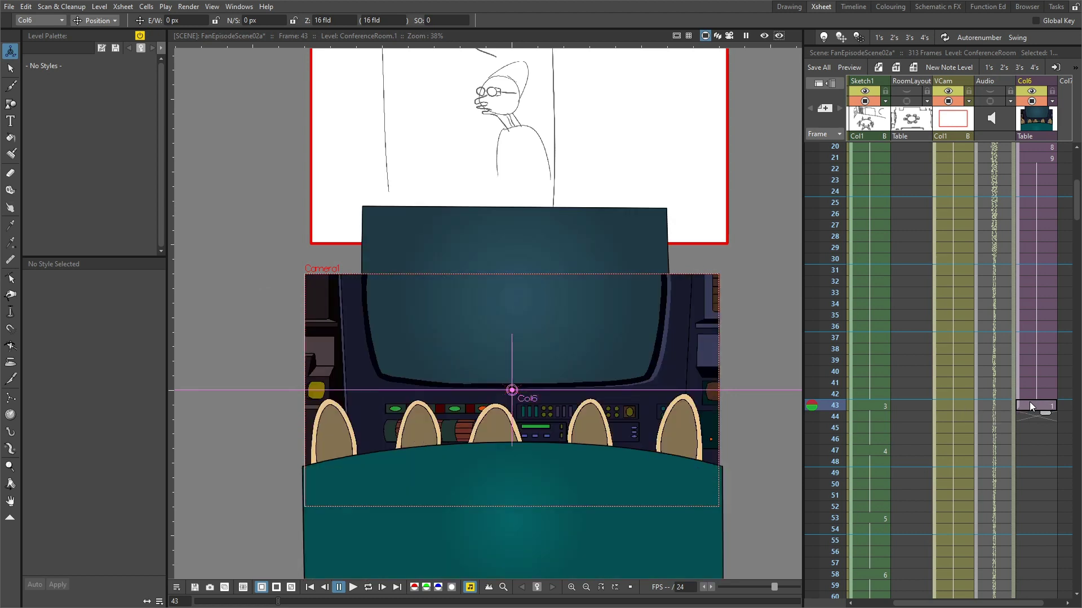
key("w")
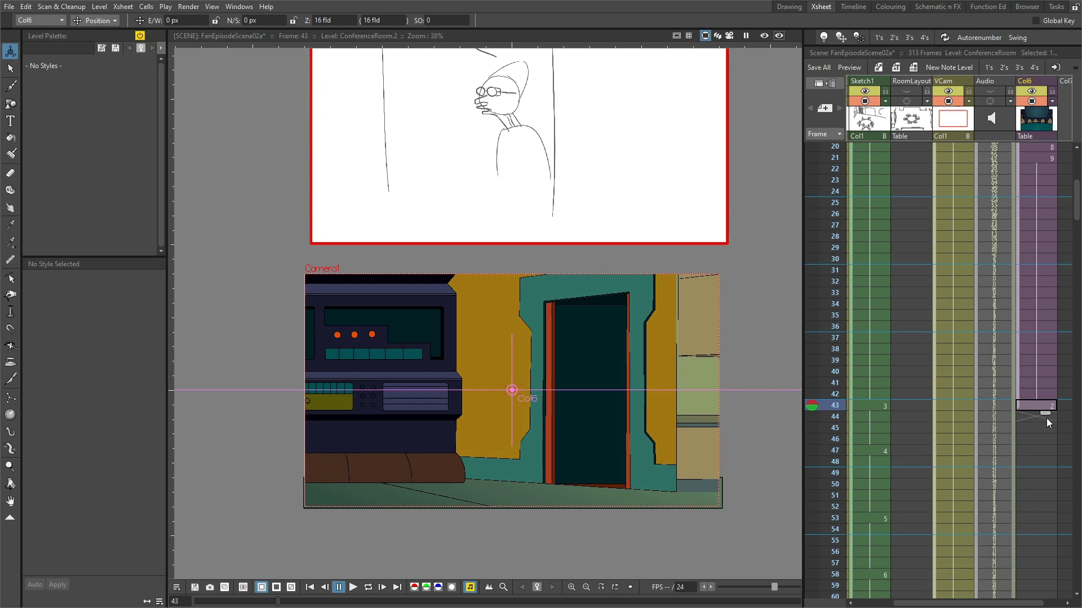
Extend Col6's held drawing from around frame 51 down to about frame 75
left_click(836, 462)
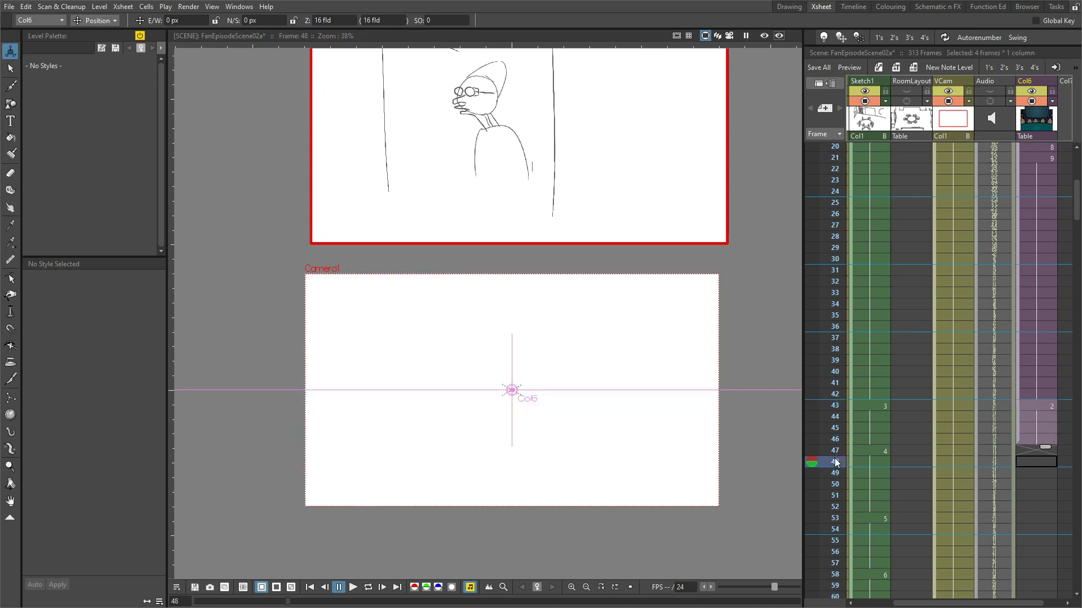
key("Down")
key("Down")
key("Down")
key("Down")
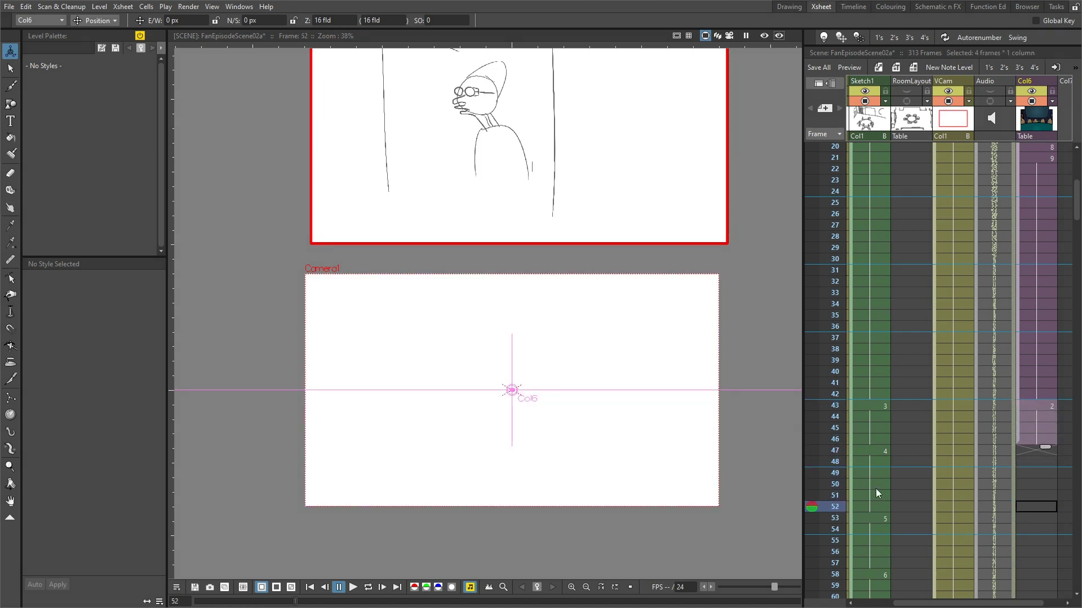
scroll(903, 458, "down", 7)
key("Up")
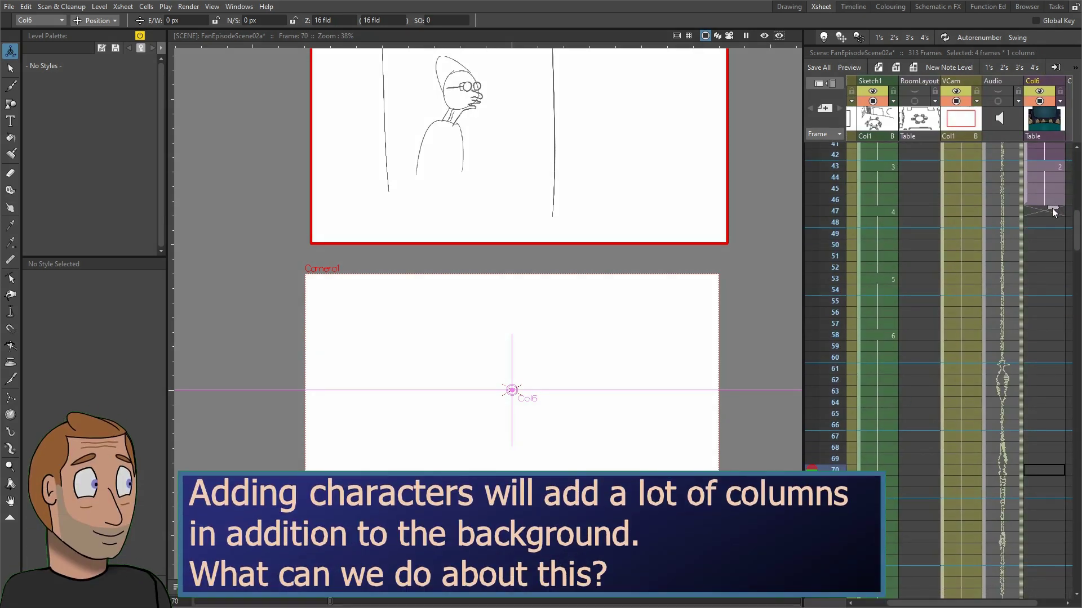
left_click_drag(1052, 208, 1039, 535)
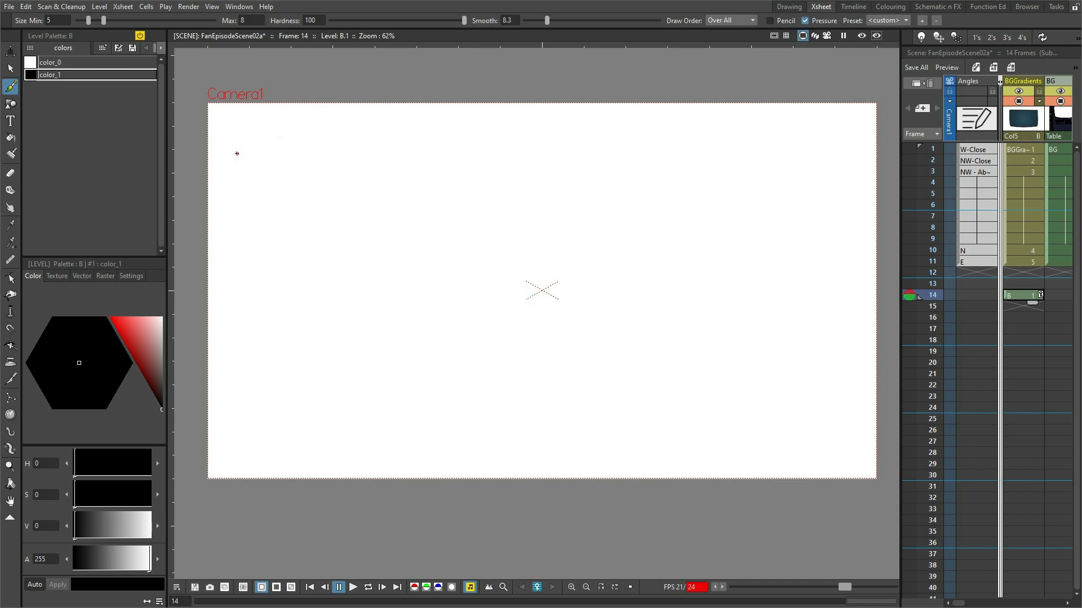
Handwrite '1. Fewer Columns' on the canvas with the Brush tool
left_click_drag(237, 152, 240, 178)
left_click(248, 175)
mouse_move(297, 155)
left_mouse_down()
mouse_move(282, 158)
mouse_move(283, 180)
mouse_move(292, 171)
left_mouse_up()
left_click_drag(302, 174, 315, 180)
left_click_drag(322, 170, 371, 180)
mouse_move(365, 172)
left_mouse_down()
mouse_move(423, 180)
mouse_move(436, 172)
left_mouse_up()
mouse_move(455, 160)
left_mouse_down()
mouse_move(456, 181)
mouse_move(521, 181)
left_mouse_up()
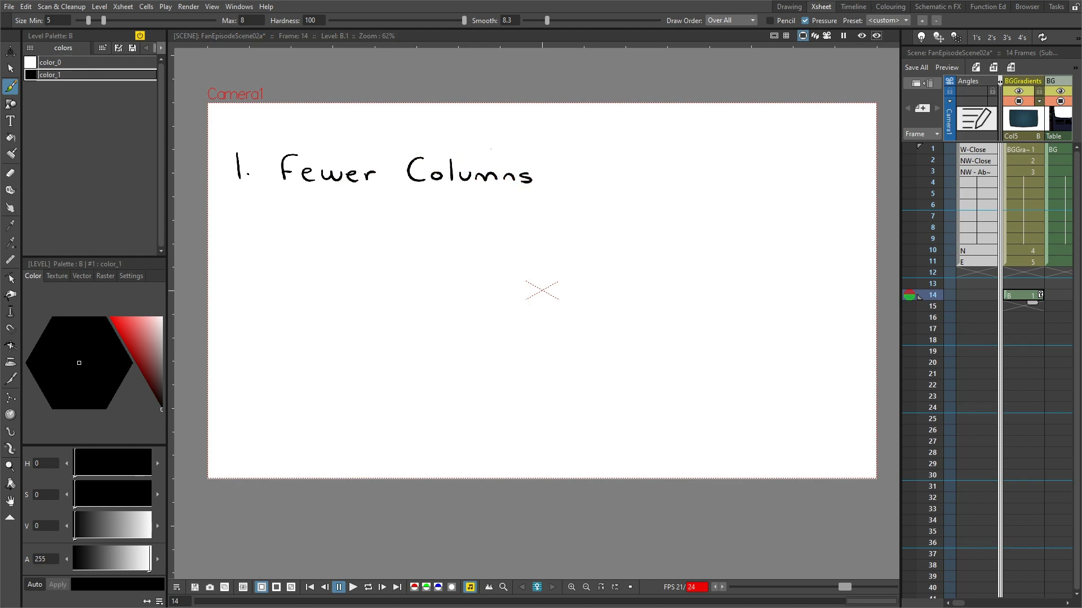
Handwrite '2. Hidden Effects' below the first line, undoing one stray stroke
mouse_move(235, 244)
left_mouse_down()
mouse_move(235, 271)
mouse_move(287, 265)
left_mouse_up()
left_click(258, 270)
mouse_move(290, 254)
left_mouse_down()
mouse_move(308, 264)
mouse_move(288, 272)
left_mouse_up()
key("ctrl+z")
key("ctrl+z")
left_click_drag(288, 257, 306, 257)
mouse_move(307, 244)
left_mouse_down()
mouse_move(308, 271)
mouse_move(332, 266)
left_mouse_up()
mouse_move(340, 244)
left_mouse_down()
mouse_move(341, 270)
mouse_move(357, 264)
mouse_move(357, 248)
mouse_move(383, 274)
left_mouse_up()
mouse_move(388, 265)
left_mouse_down()
mouse_move(401, 274)
mouse_move(447, 275)
mouse_move(447, 266)
left_mouse_up()
mouse_move(473, 256)
left_mouse_down()
mouse_move(457, 280)
mouse_move(478, 272)
left_mouse_up()
left_click_drag(490, 272, 528, 279)
left_click_drag(519, 268, 541, 277)
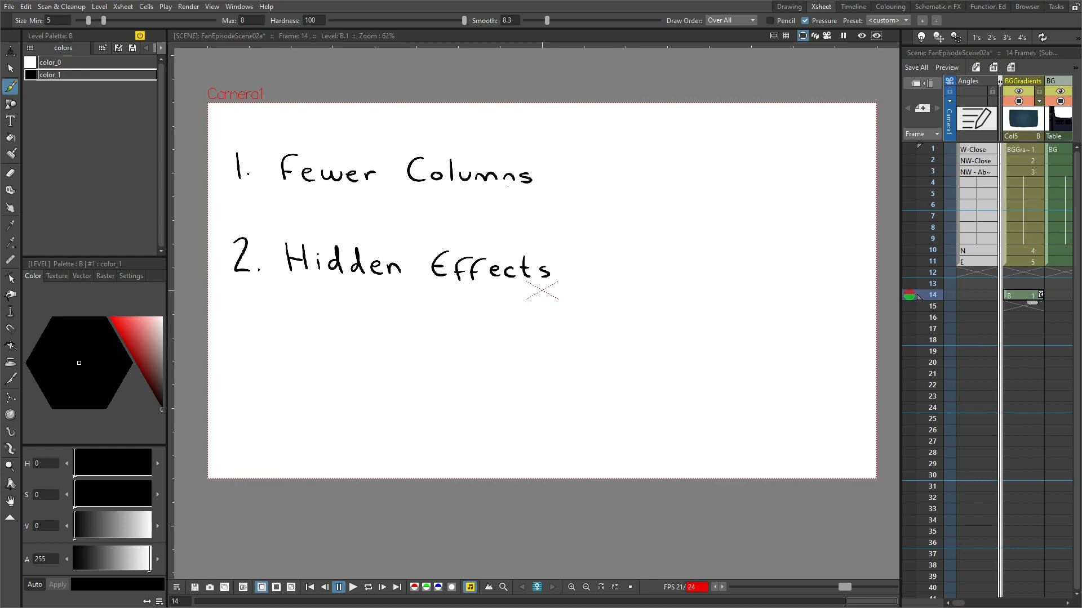
Handwrite '3. Automatically Updated BGs' below Hidden Effects
mouse_move(232, 335)
left_mouse_down()
mouse_move(262, 363)
mouse_move(310, 366)
left_mouse_up()
left_click(262, 364)
mouse_move(290, 354)
left_mouse_down()
mouse_move(334, 348)
mouse_move(331, 357)
mouse_move(393, 364)
mouse_move(404, 348)
mouse_move(402, 360)
mouse_move(420, 368)
mouse_move(570, 367)
mouse_move(577, 357)
mouse_move(588, 368)
mouse_move(602, 354)
mouse_move(622, 374)
mouse_move(636, 376)
mouse_move(640, 353)
mouse_move(707, 370)
mouse_move(722, 357)
mouse_move(721, 377)
mouse_move(748, 379)
left_mouse_up()
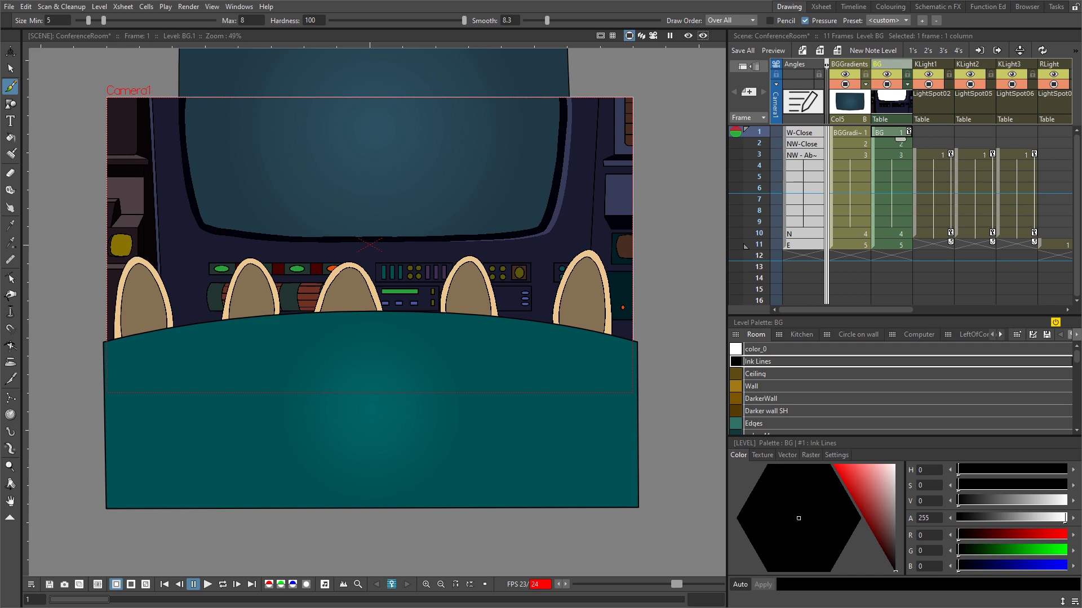
Remove the BG column's 50% global scale key at frame 1 and zoom out to the full background
left_click(10, 51)
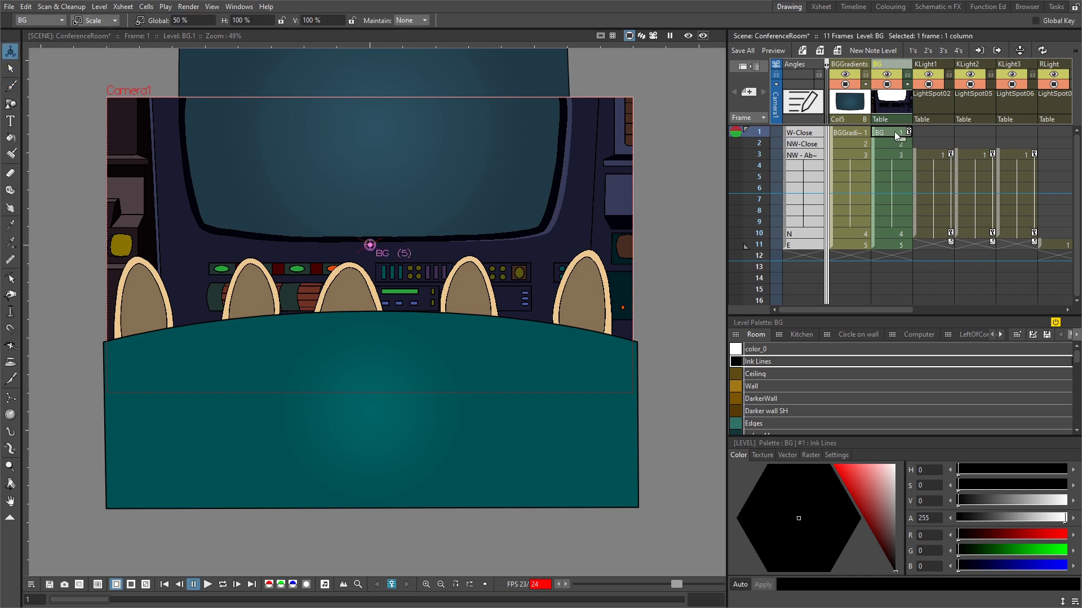
left_click(199, 21)
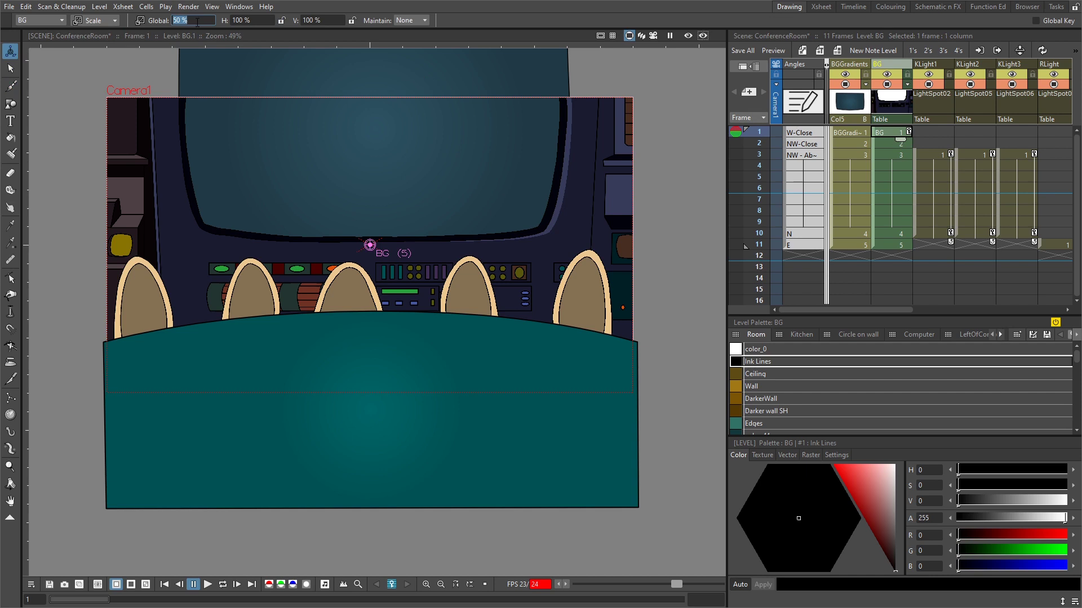
left_click(907, 133)
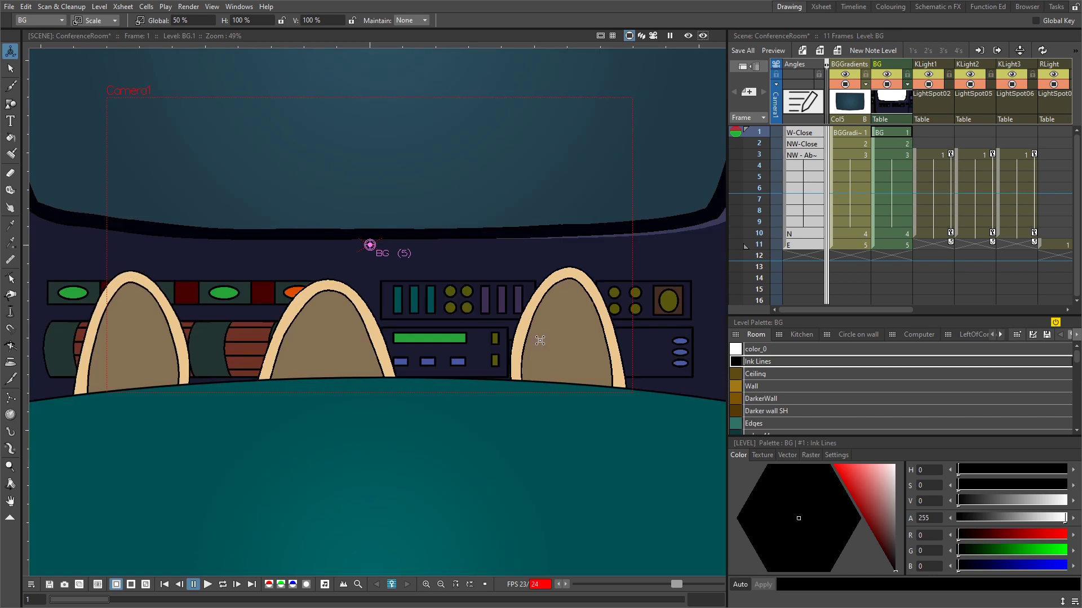
scroll(538, 340, "down", 3)
left_click_drag(541, 346, 415, 304)
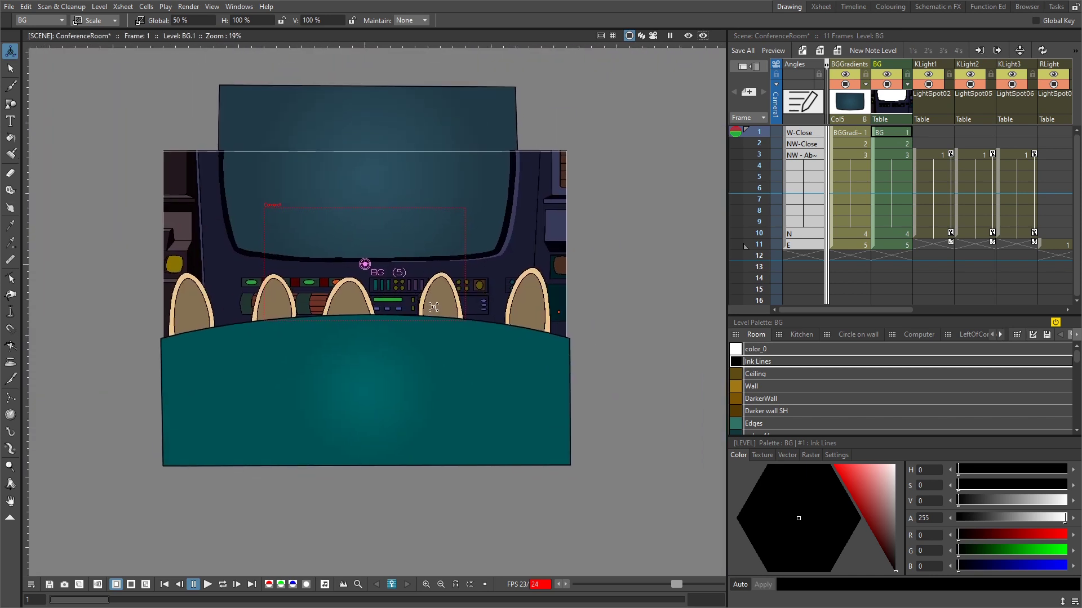
left_click(936, 8)
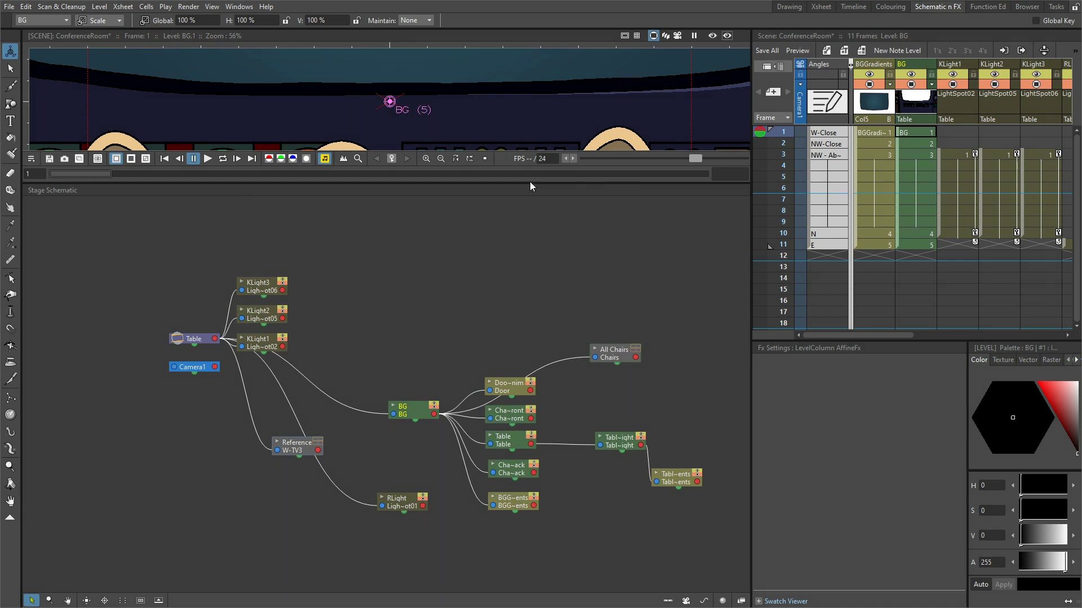
Set the current camera to UHD 4K, 3840x2160, then save the scene with Ctrl+S
left_click_drag(528, 184, 522, 351)
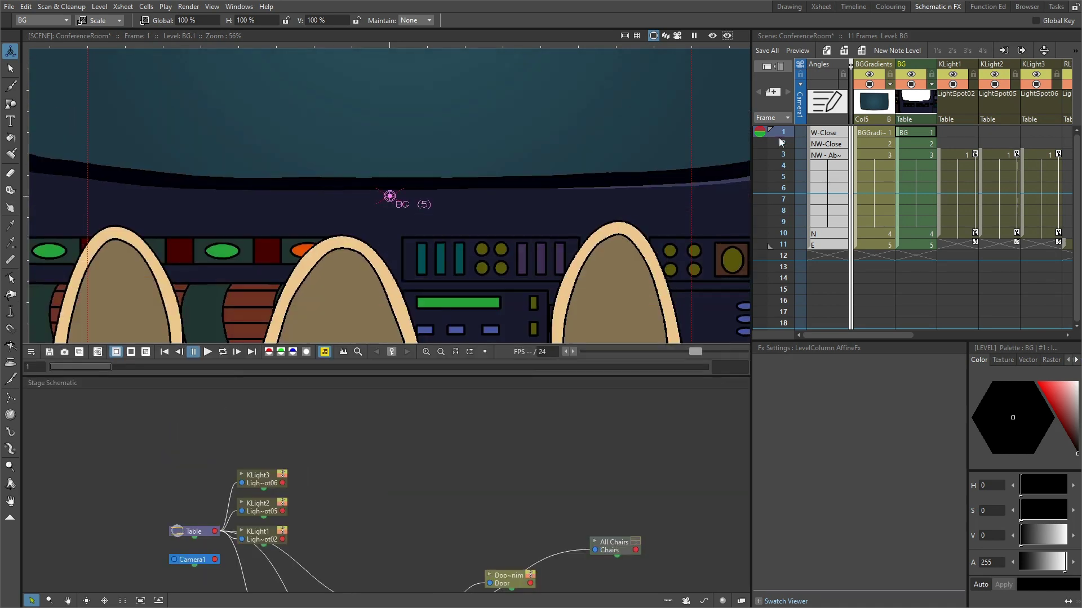
left_click(789, 6)
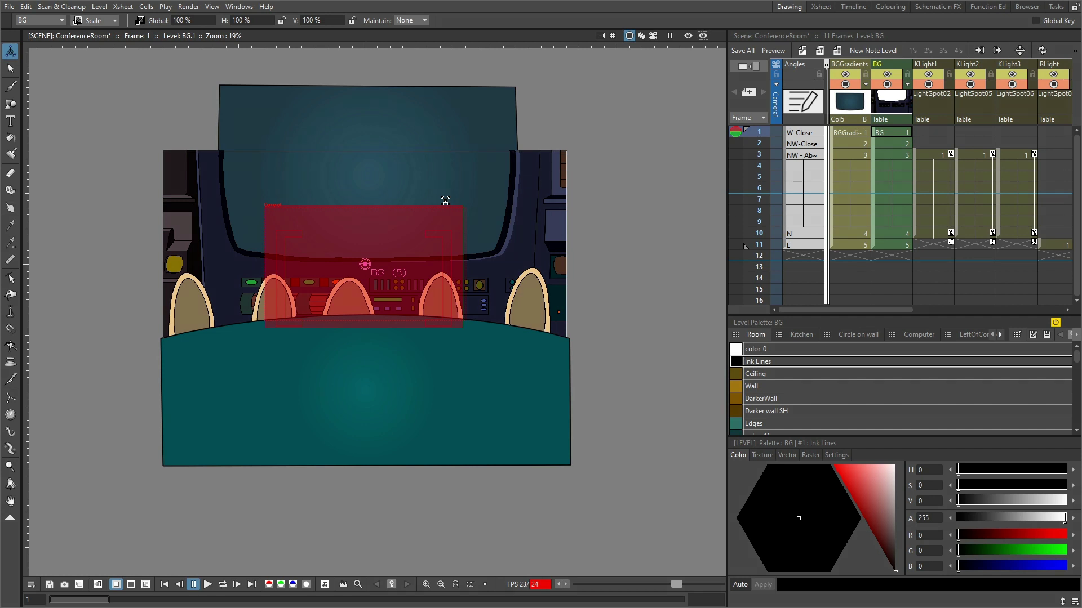
left_click(123, 6)
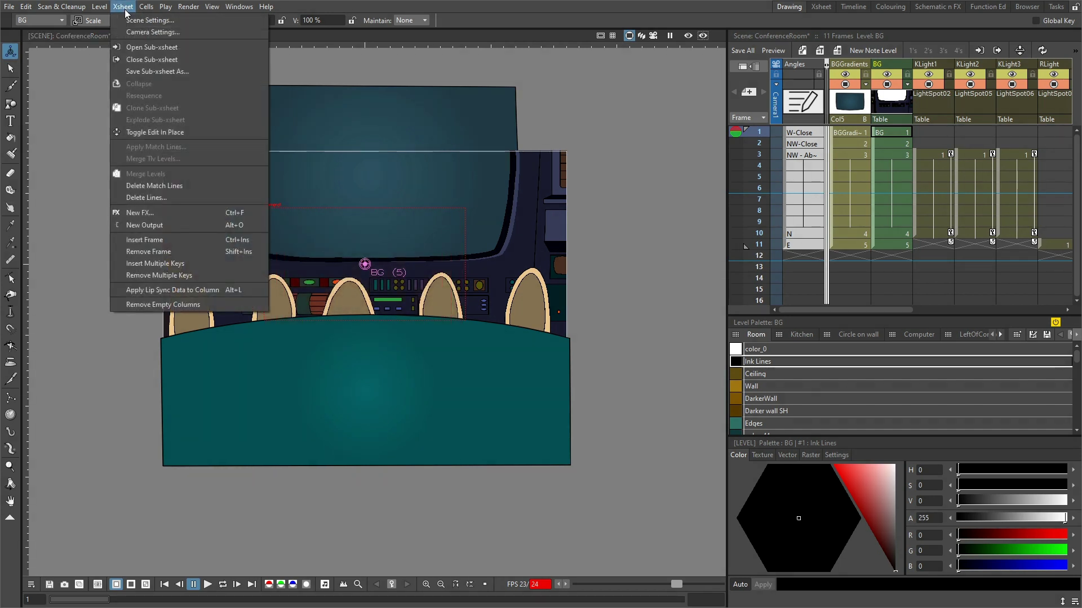
left_click(184, 33)
left_click_drag(627, 288, 425, 141)
left_click(446, 256)
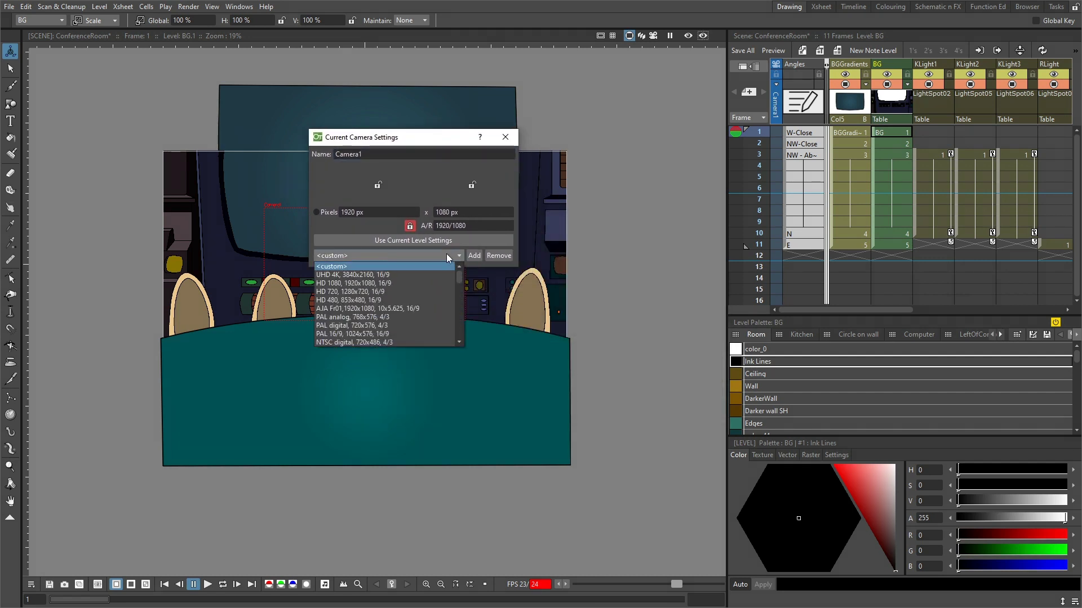
left_click(374, 274)
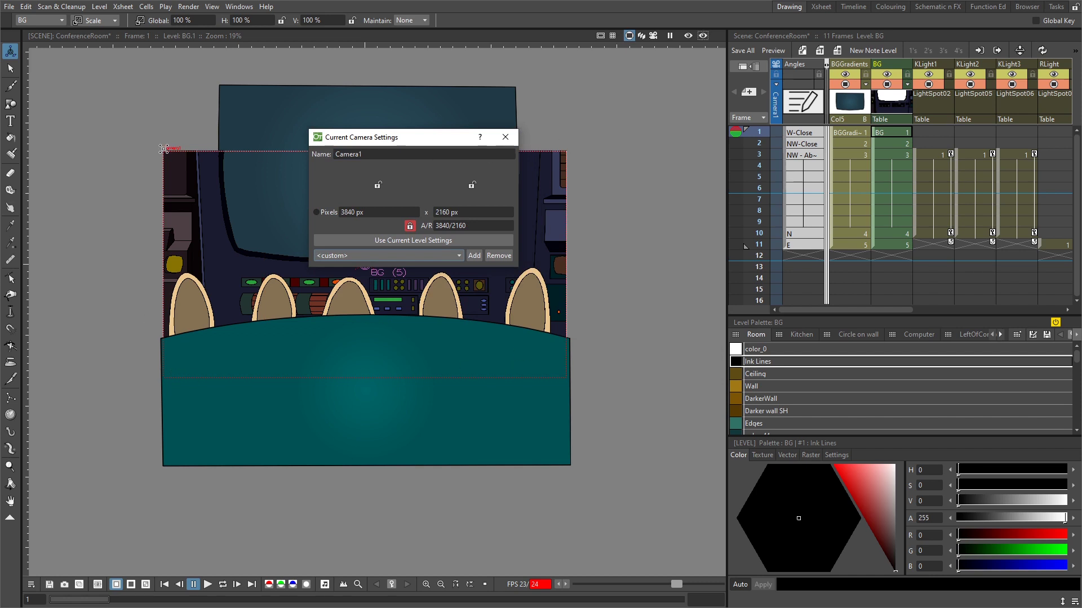
left_click(504, 137)
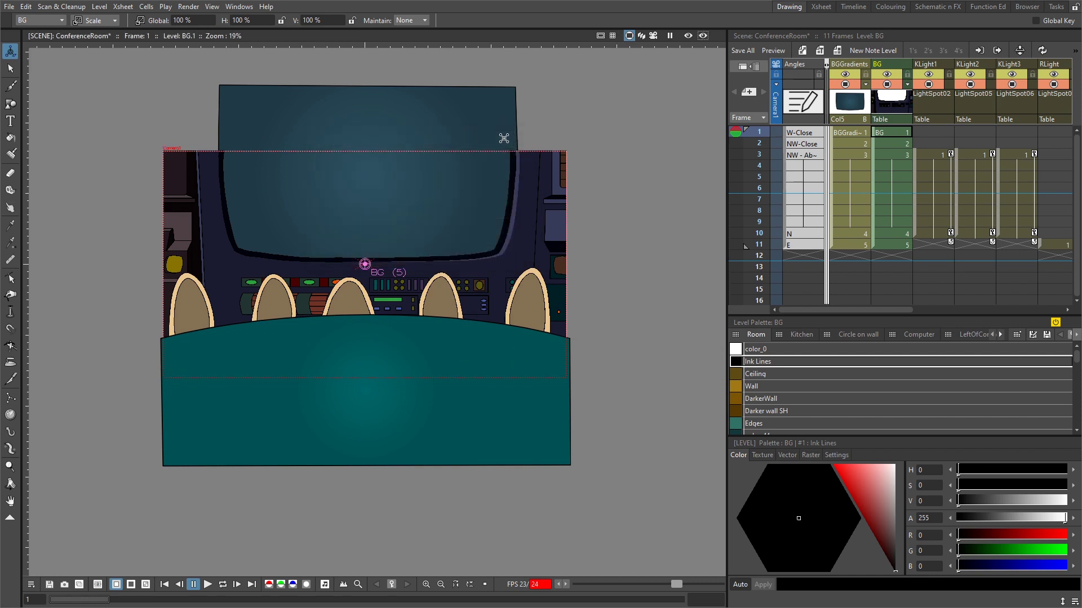
key("ctrl+s")
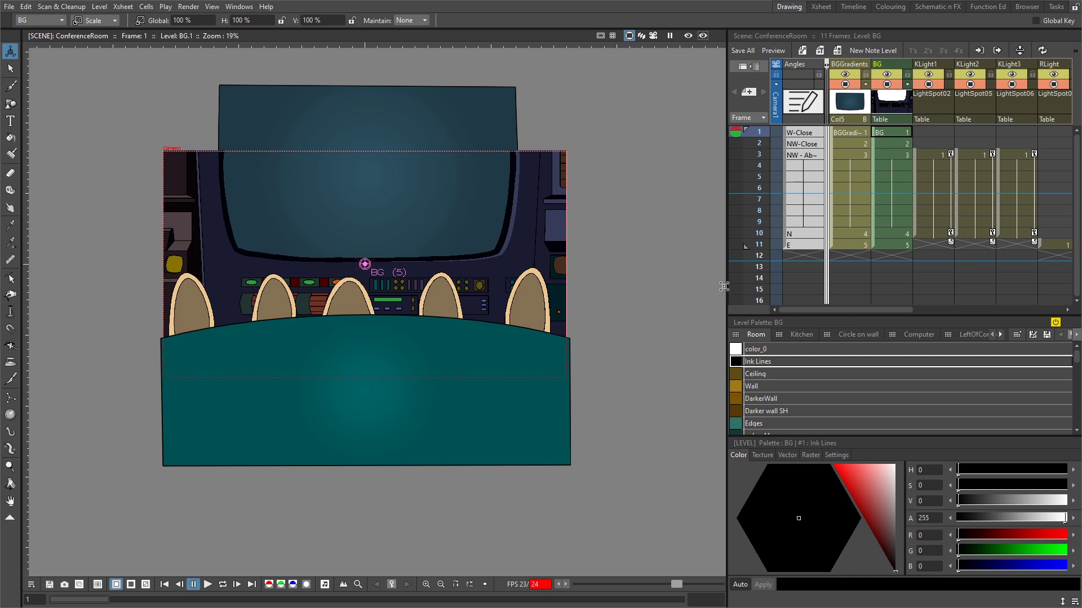
Select the BGGradients through DoorAnim columns and collapse them into a sub-xsheet, including pegbars
left_click_drag(726, 287, 391, 311)
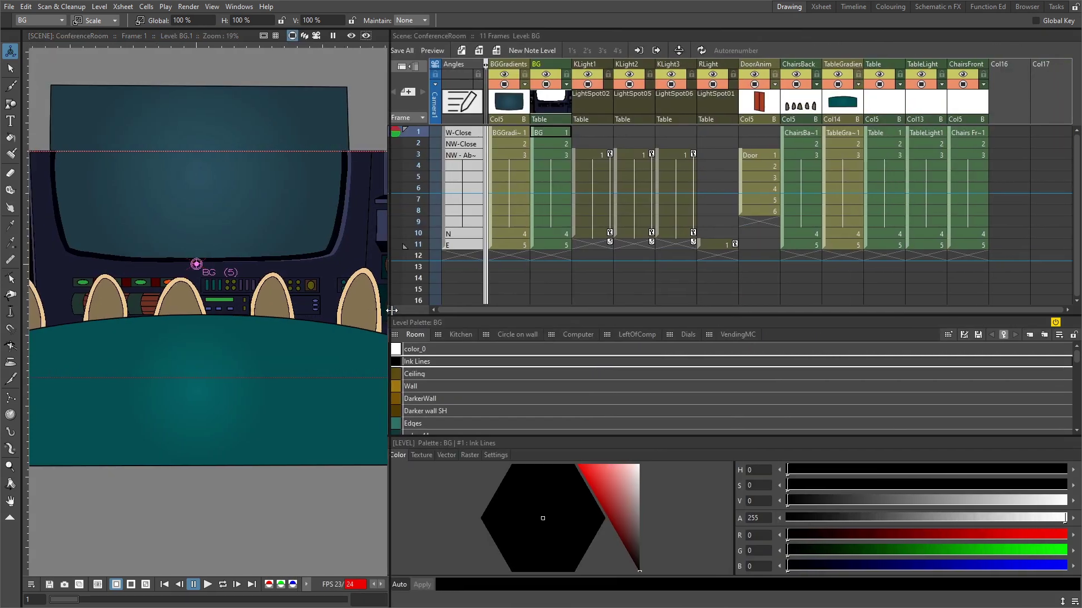
left_click(514, 133)
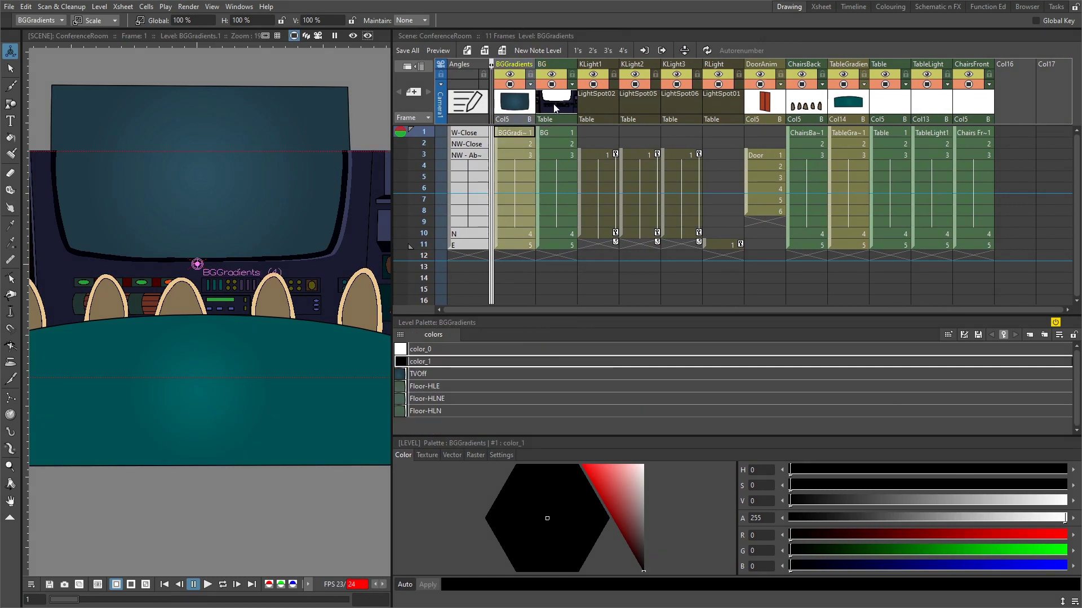
left_click(552, 101)
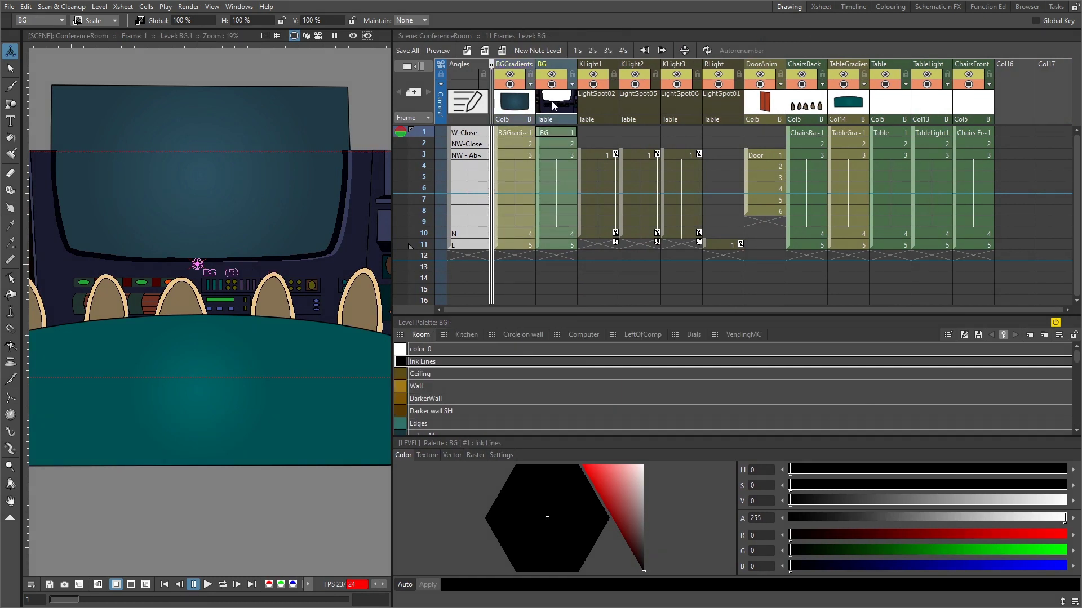
left_click(599, 106)
left_click(646, 107)
left_click(676, 105)
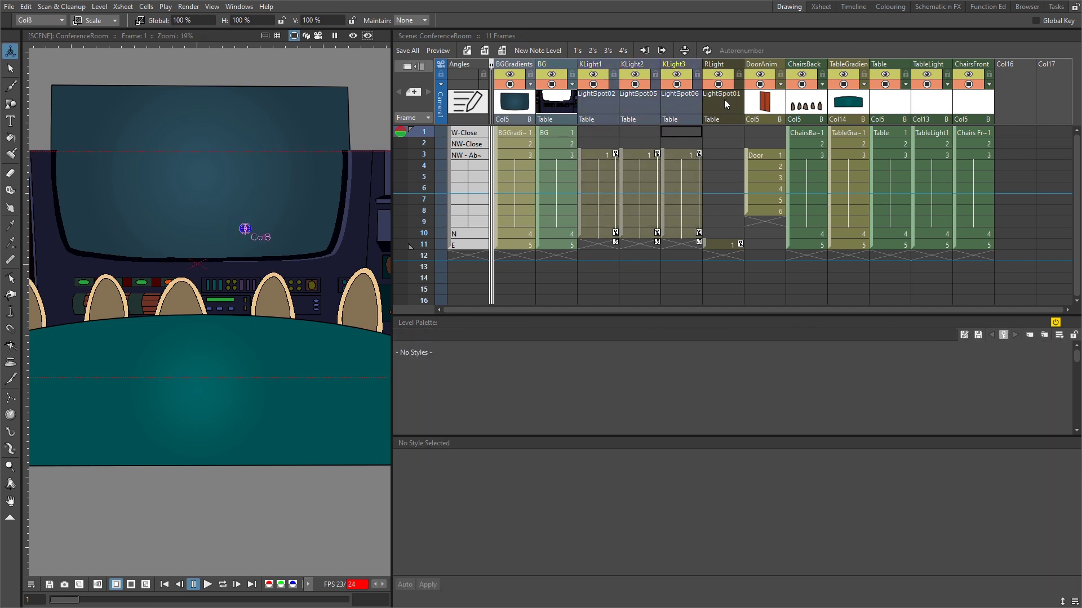
left_click(726, 105)
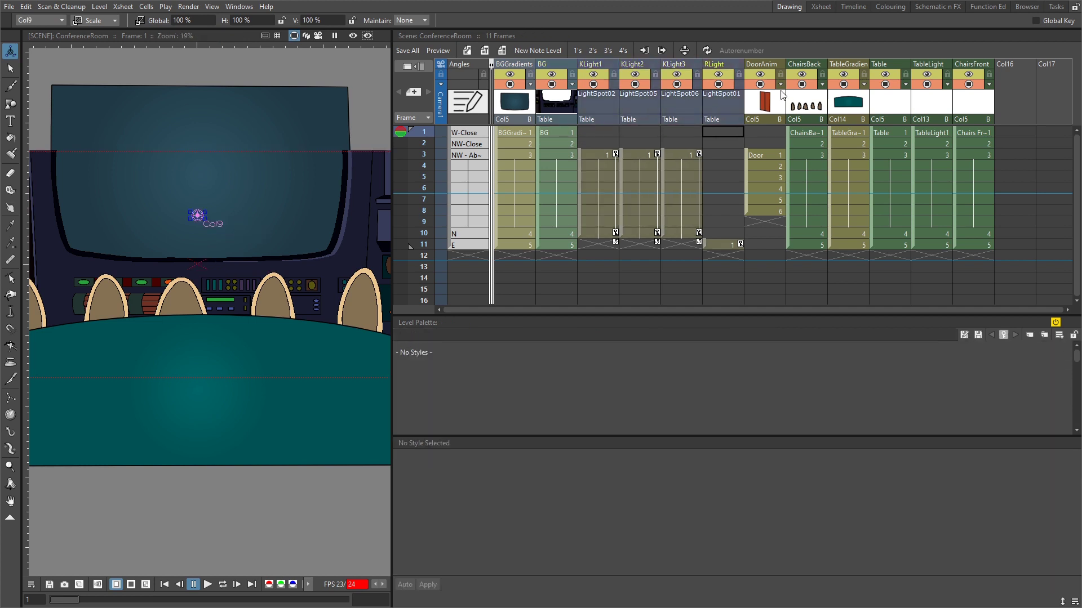
left_click(772, 101)
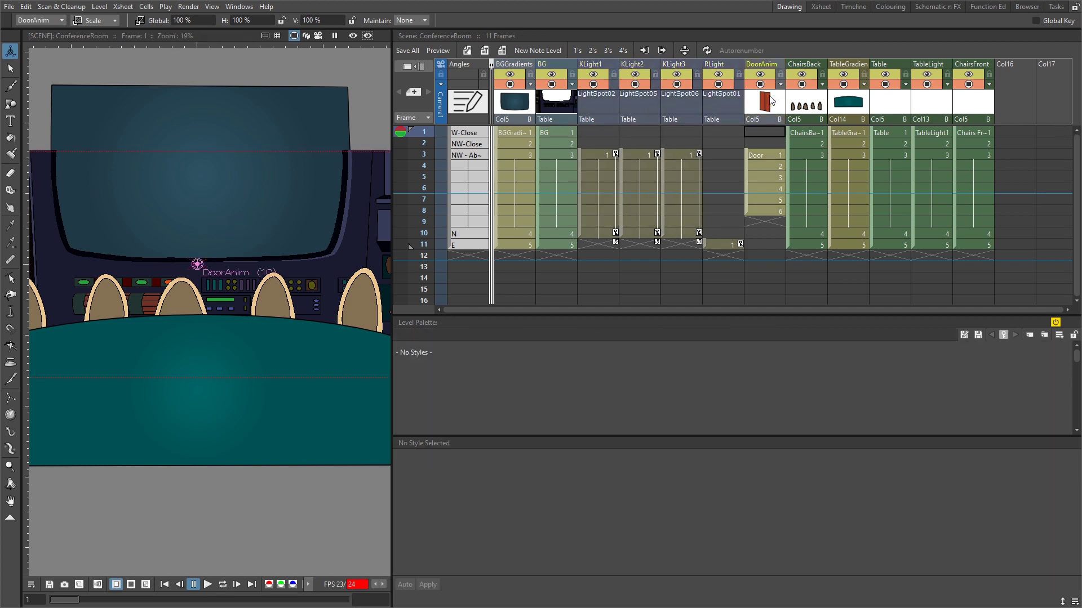
right_click(713, 105)
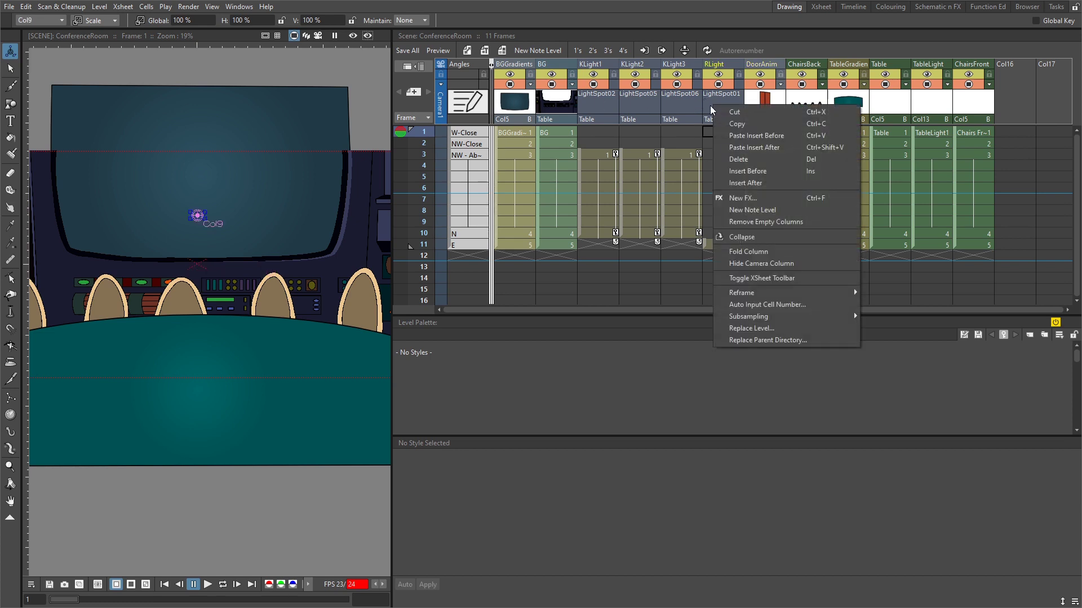
left_click(774, 237)
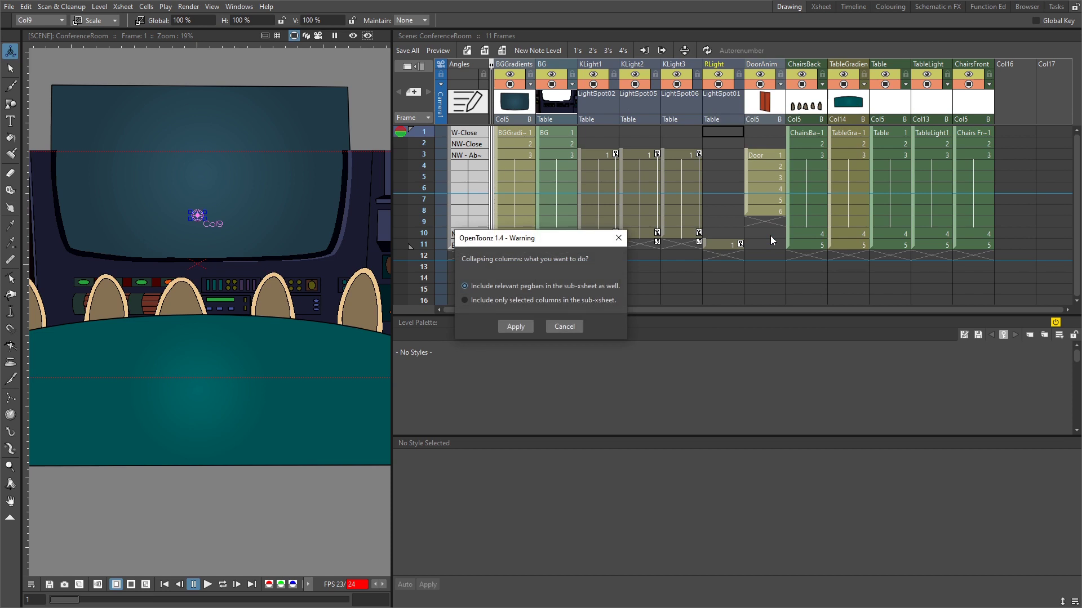
left_click(513, 327)
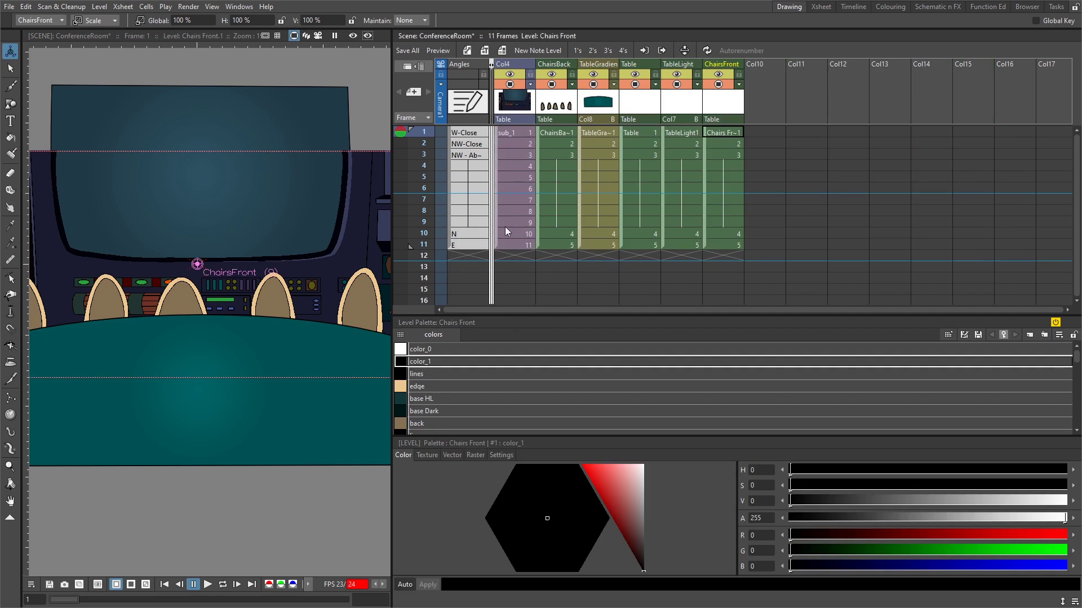
Collapse the ChairsBack column into its own sub-xsheet
left_click(511, 84)
left_click(511, 86)
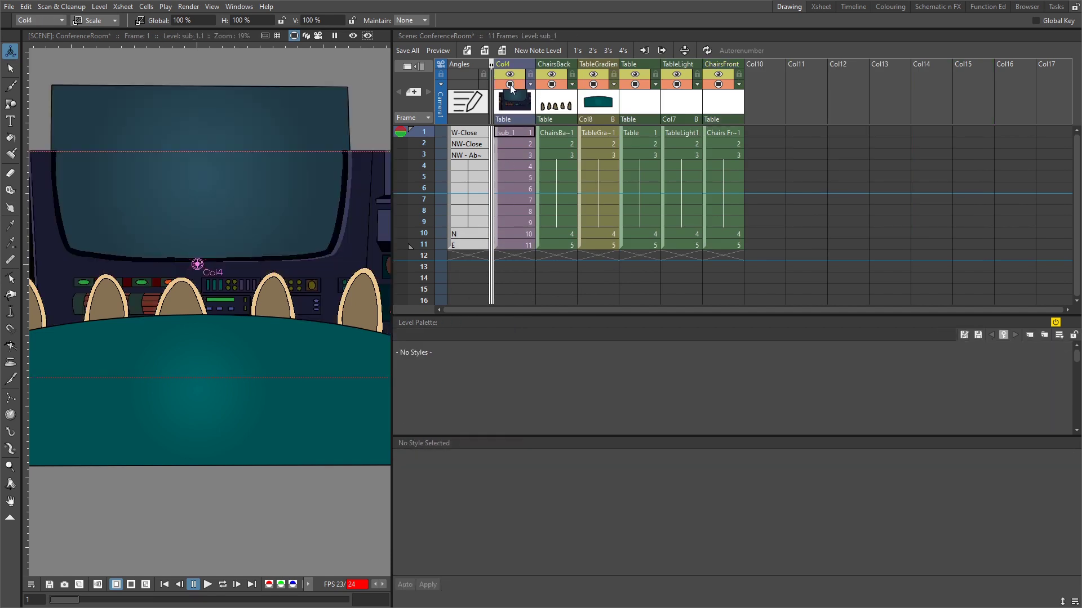
left_click(556, 106)
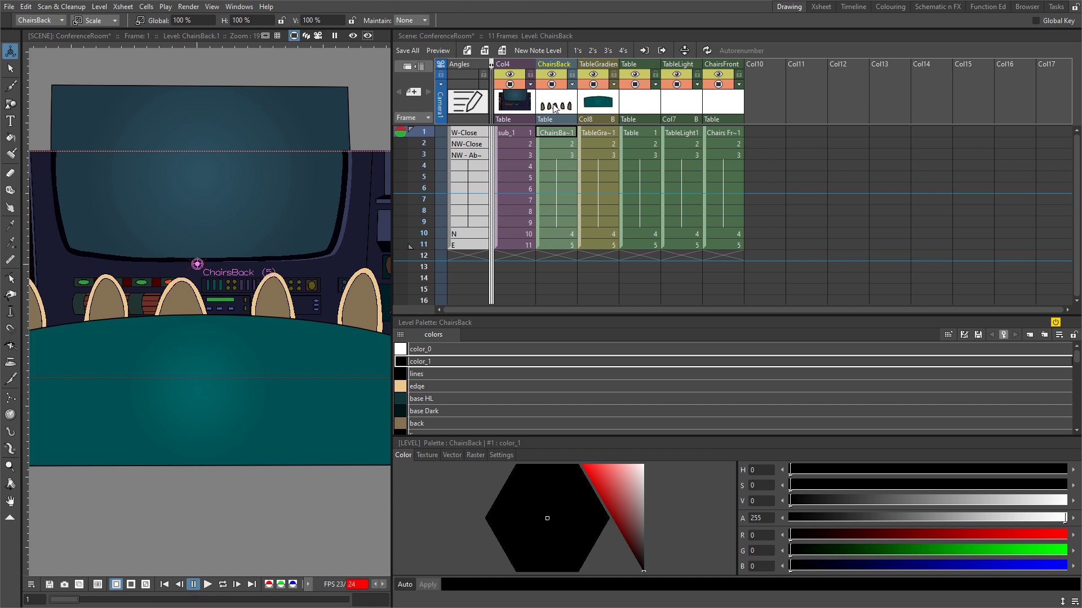
right_click(552, 103)
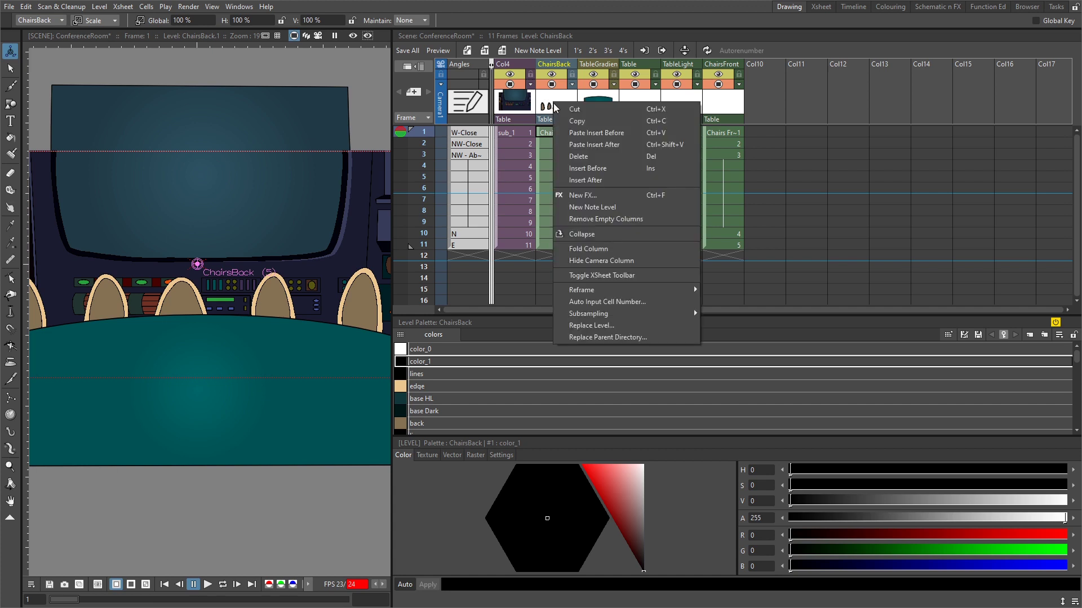
left_click(607, 235)
left_click(520, 343)
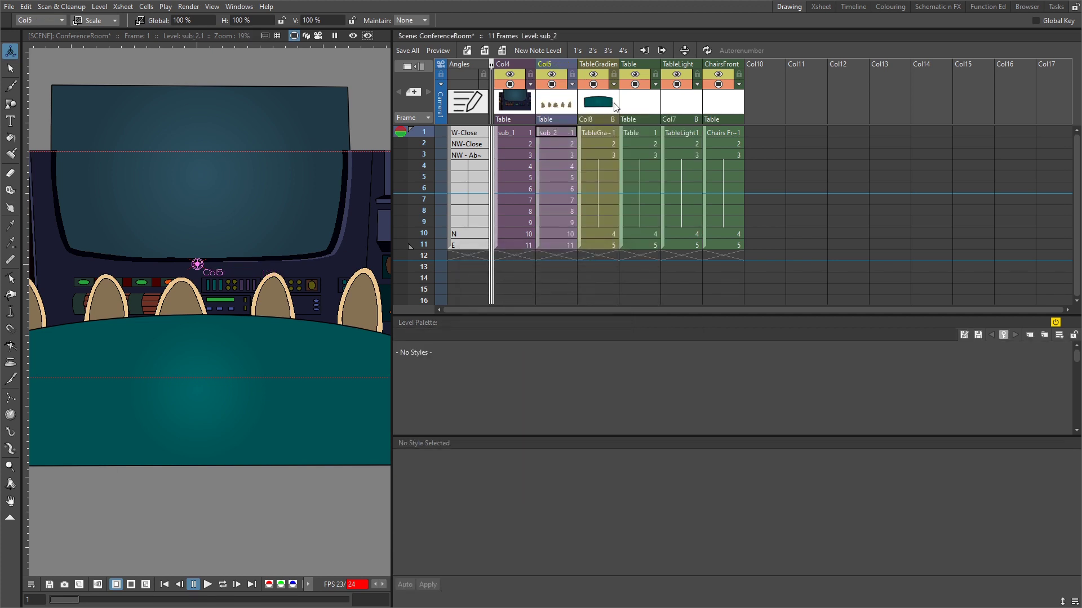
Collapse Table, TableGradients and TableLight together into a single sub-xsheet
left_click(647, 136)
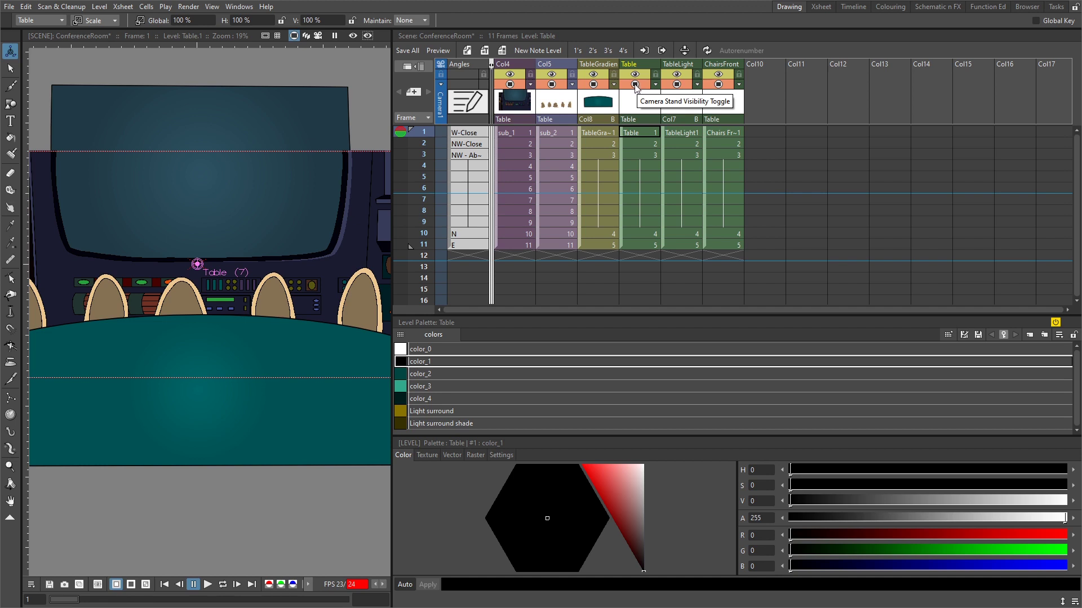
left_click(592, 86)
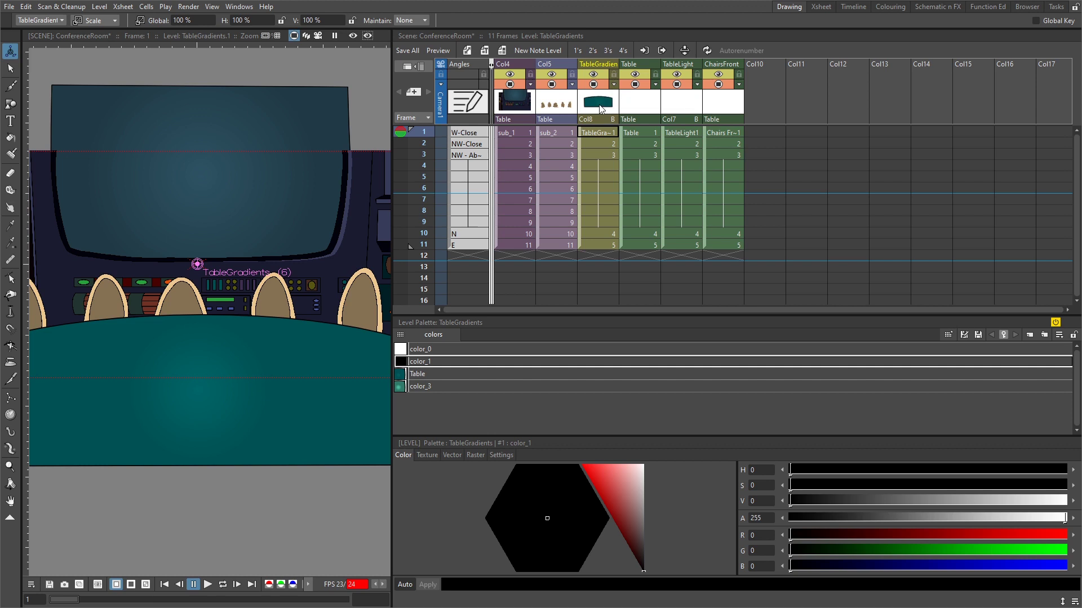
left_click(680, 104)
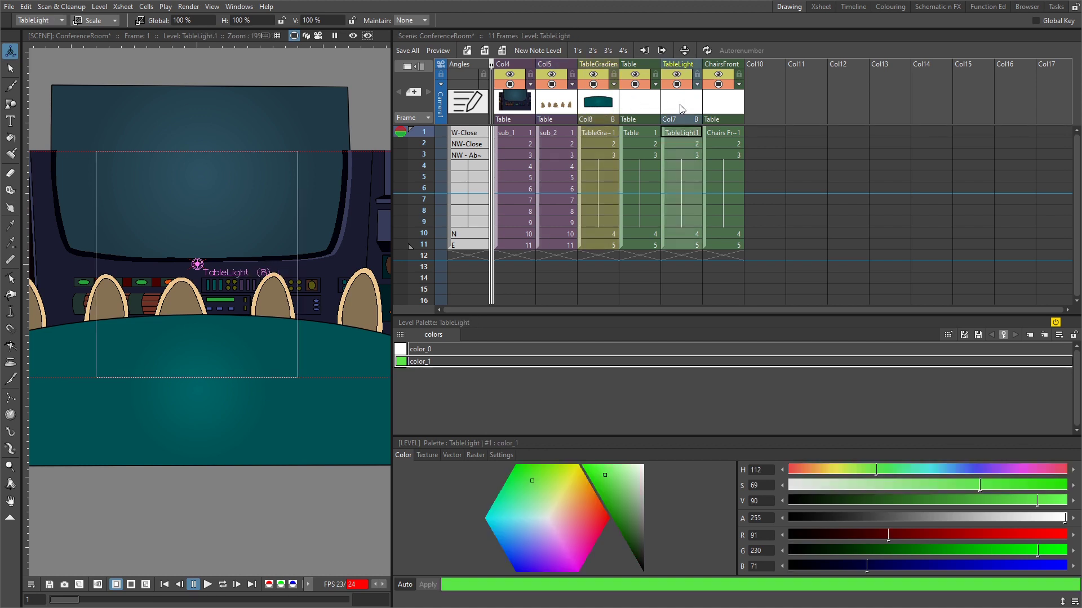
left_click(595, 108)
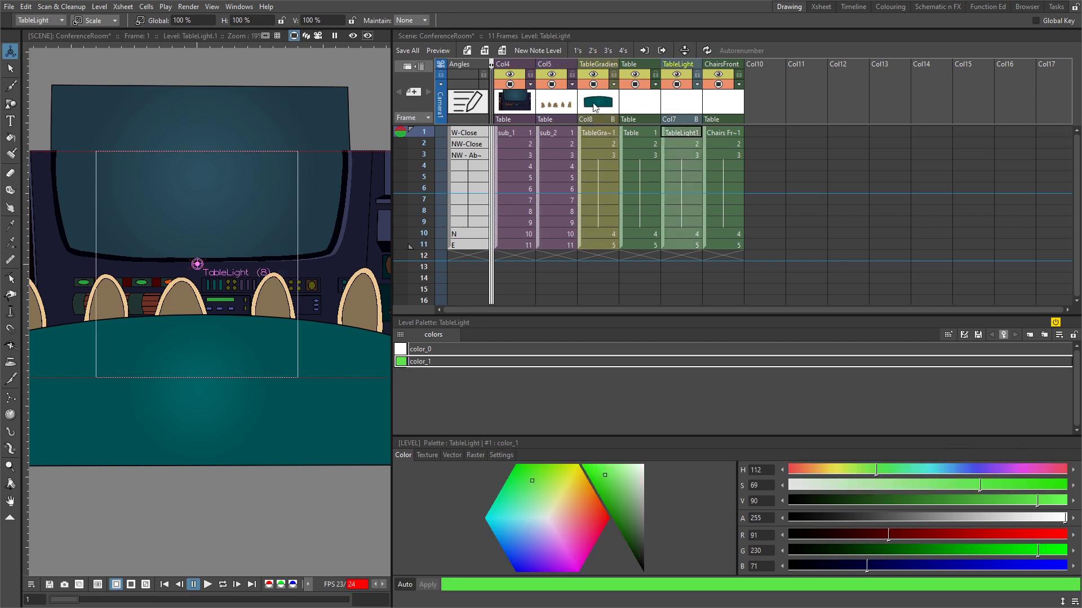
right_click(674, 108)
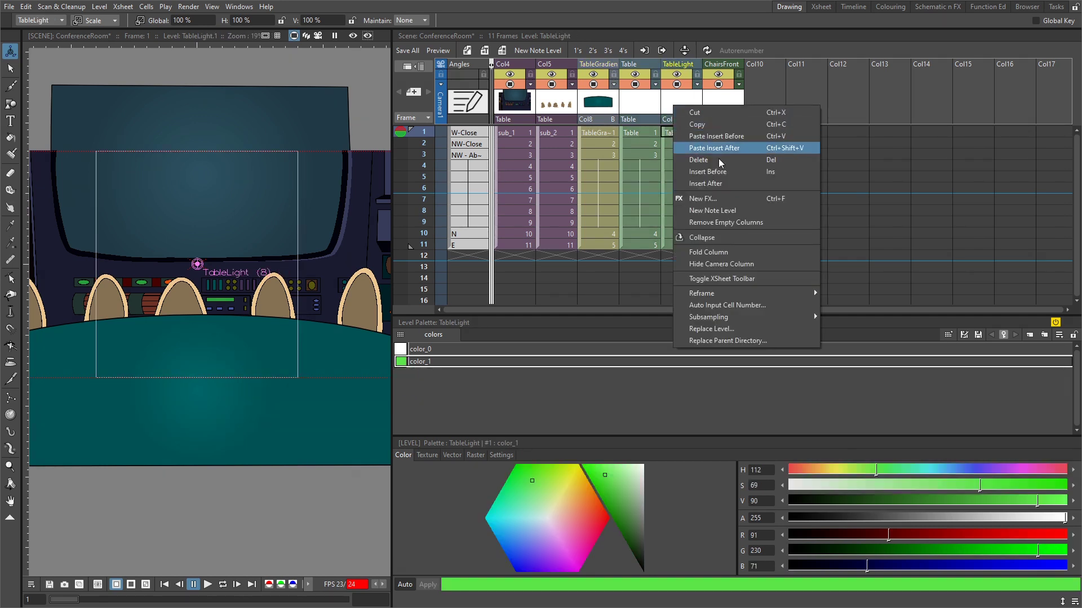
left_click(724, 235)
left_click(525, 327)
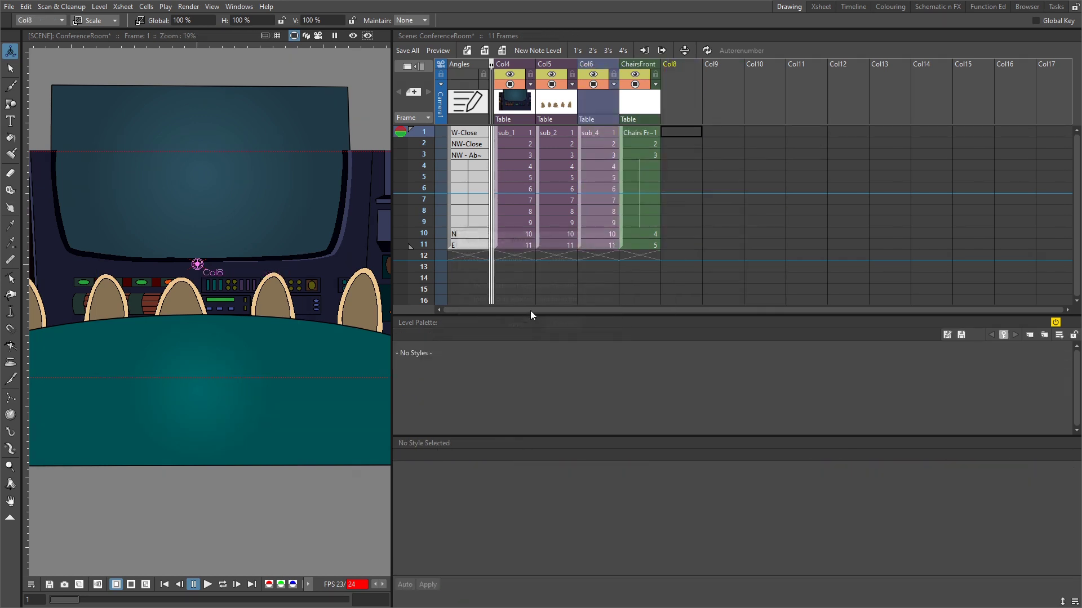
Collapse the ChairsFront column into its own sub-xsheet
left_click(632, 108)
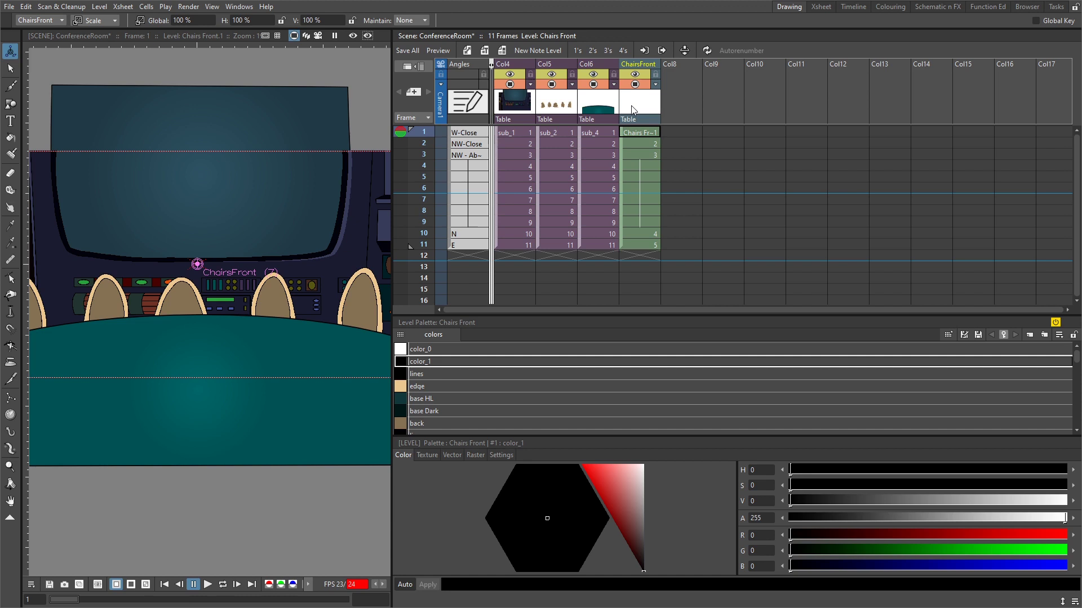
right_click(637, 106)
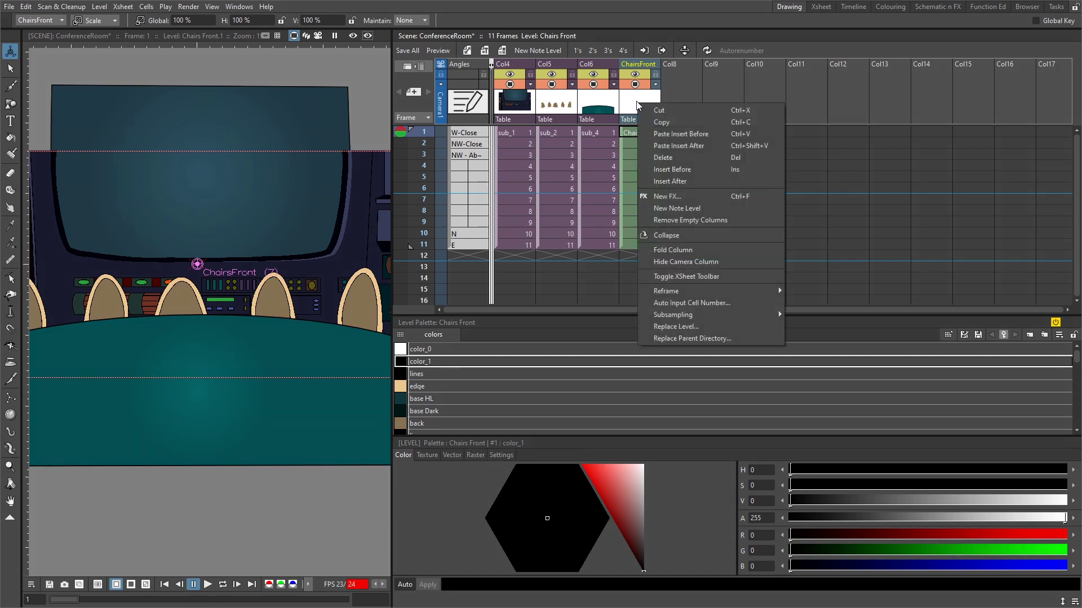
left_click(686, 237)
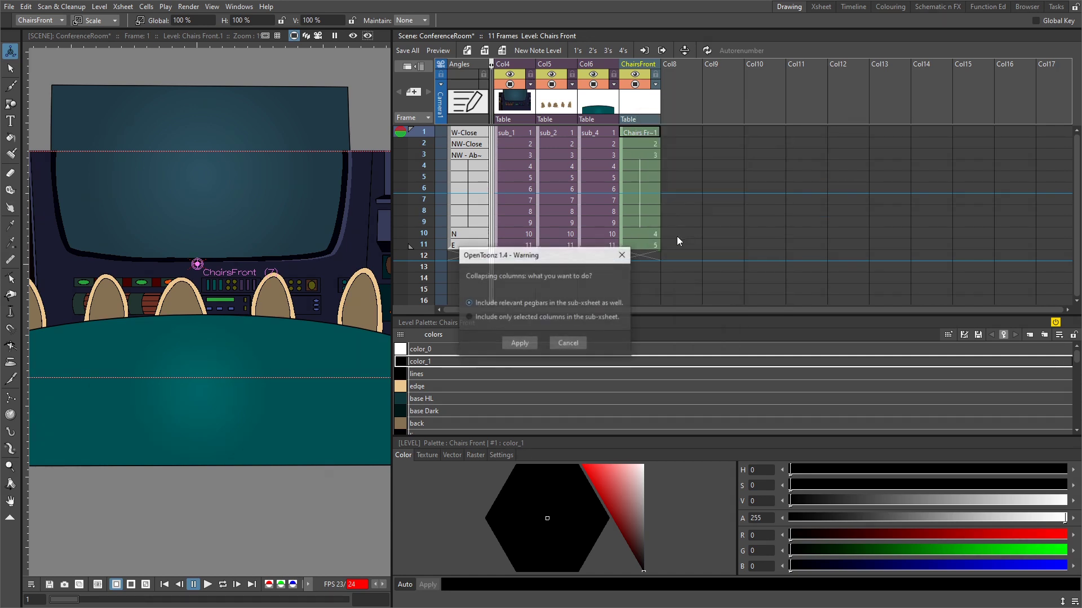
left_click(519, 343)
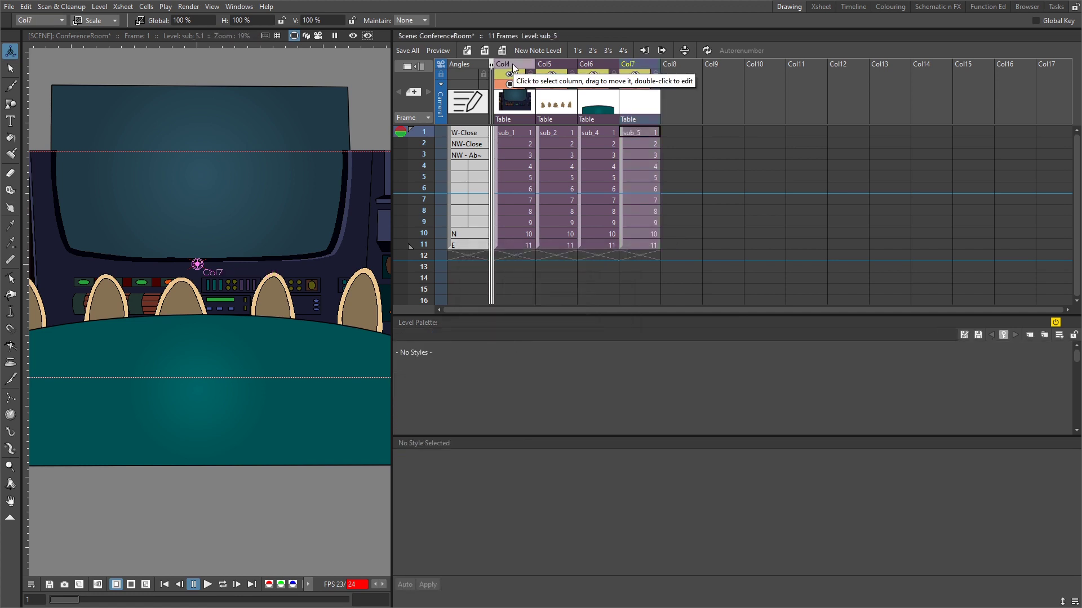
double_click(514, 65)
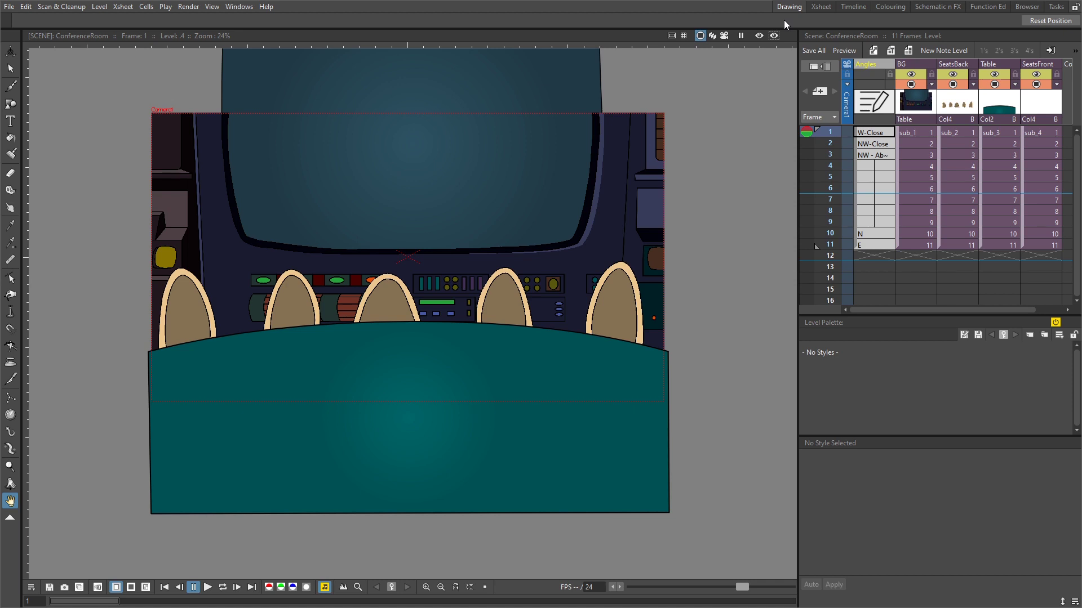
Turn off preview visibility for SeatsBack, Table and SeatsFront, leaving only BG on
left_click(953, 74)
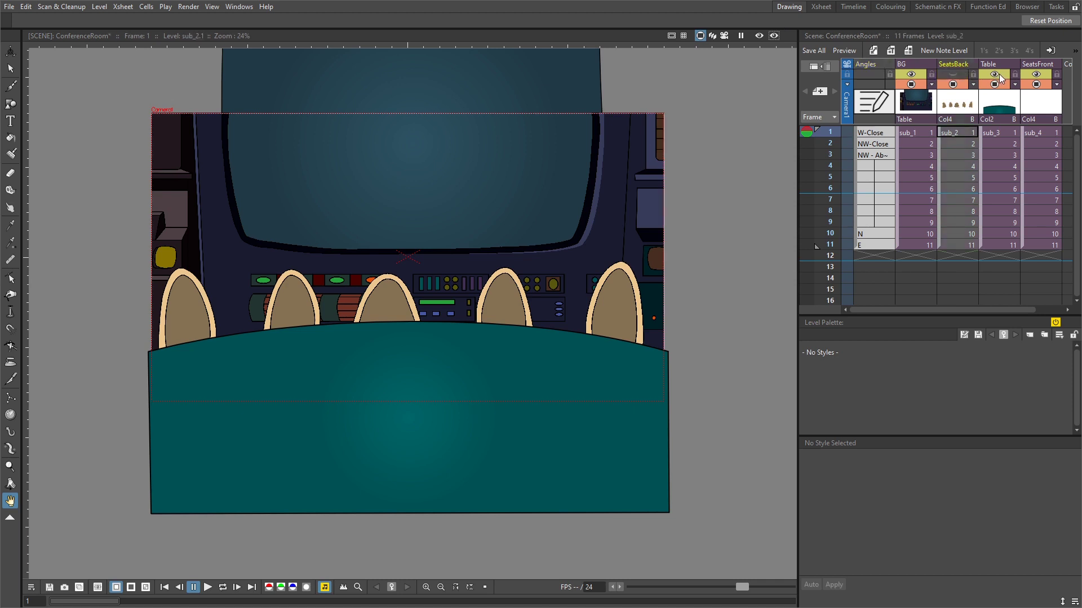
left_click(994, 75)
left_click(1036, 76)
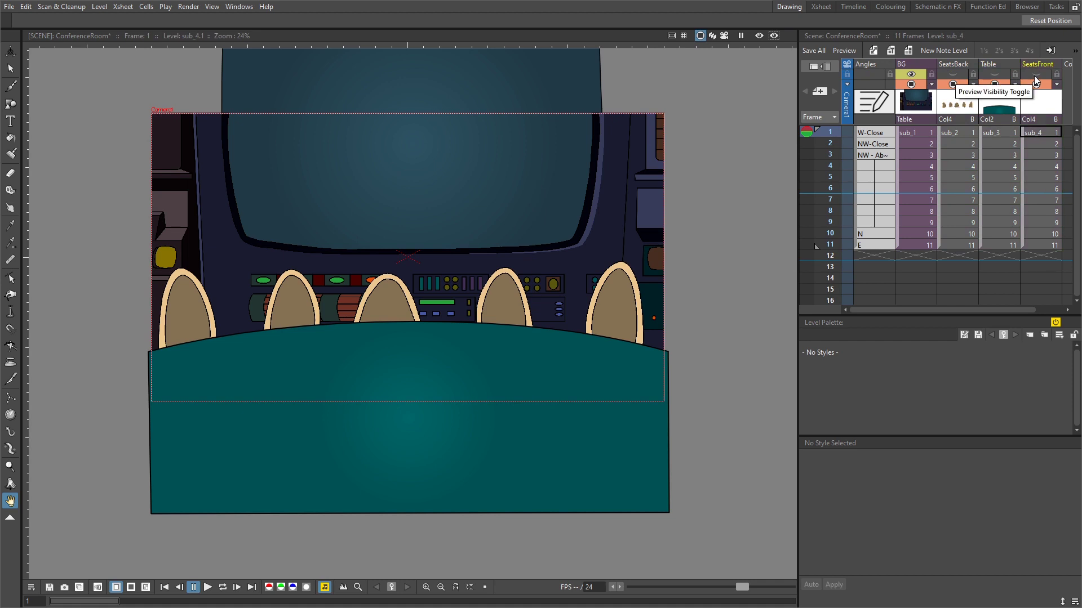
Switch preview visibility back on for BG, SeatsBack, Table and SeatsFront
left_click(911, 74)
left_click(953, 75)
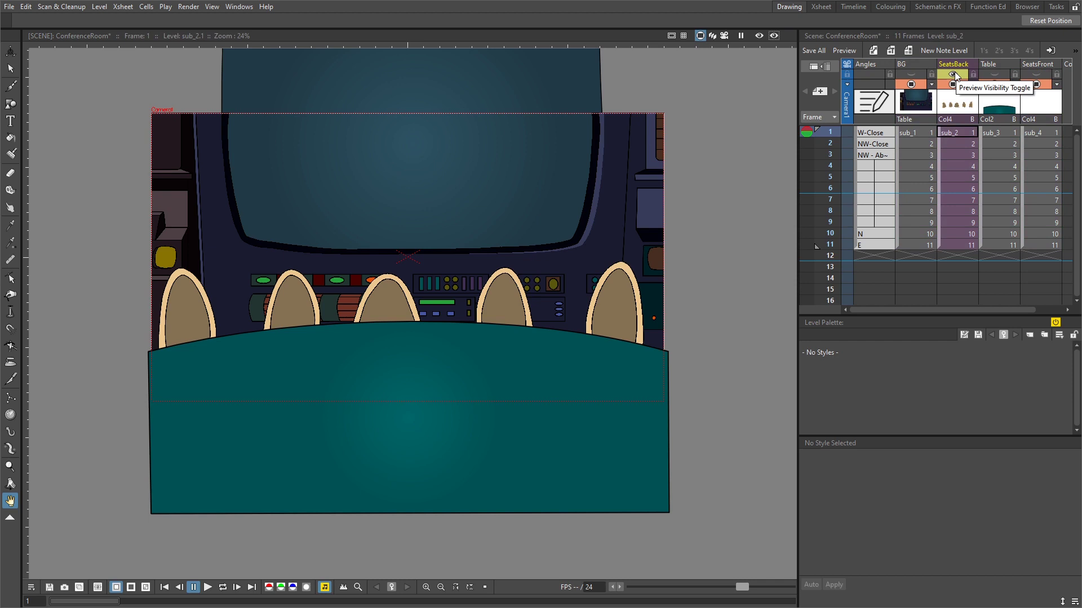
left_click(954, 75)
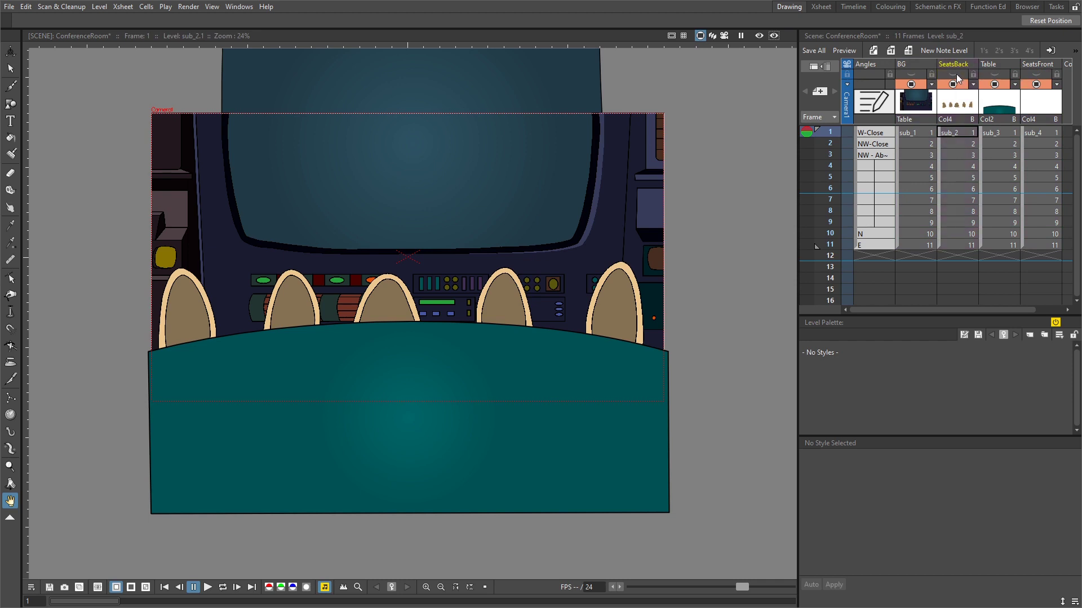
left_click(911, 75)
left_click(952, 75)
left_click(995, 74)
left_click(1036, 75)
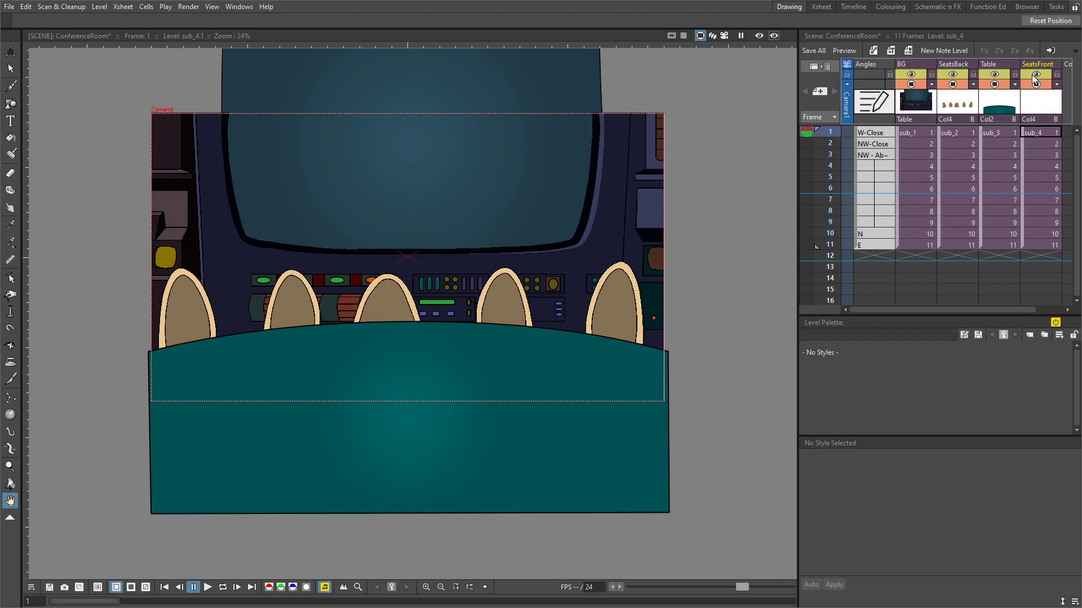
left_click(189, 6)
left_click(240, 62)
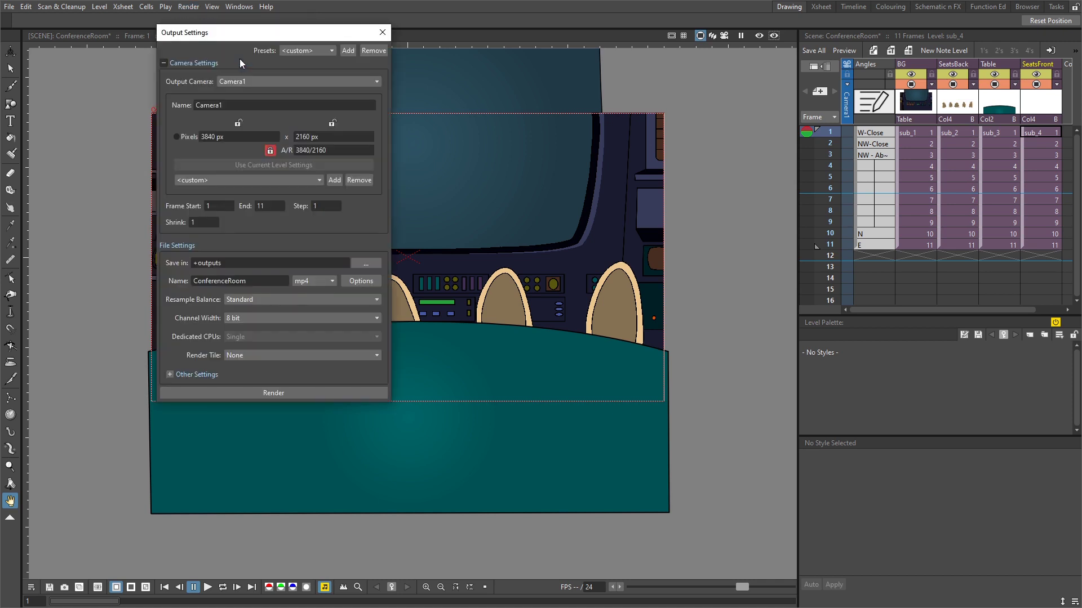
Set the render output to png, saved in +outputs\ConferenceRoom, named CR
left_click(331, 281)
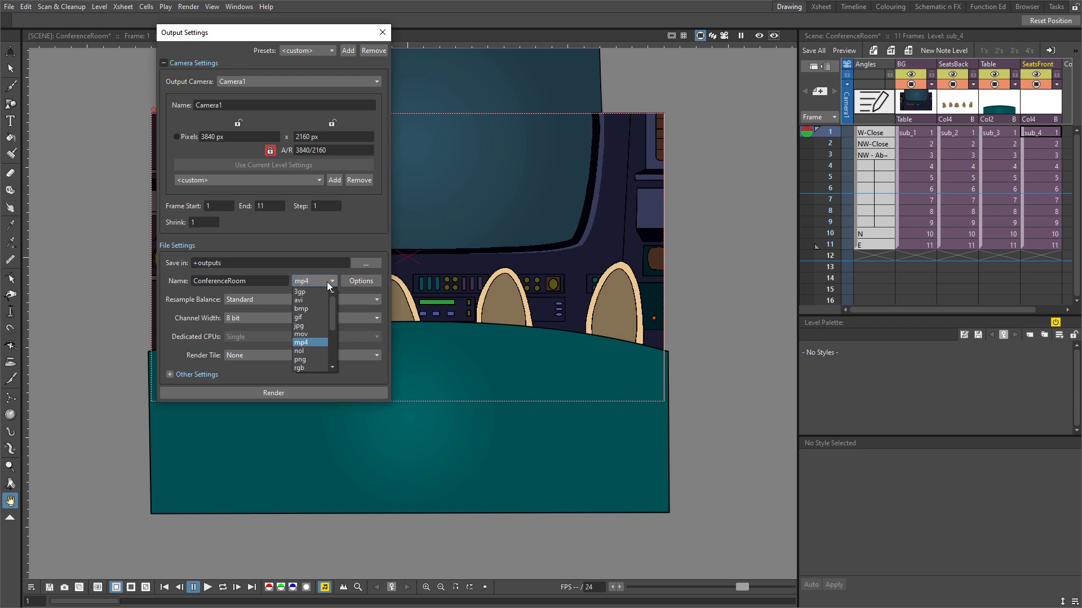
left_click(305, 360)
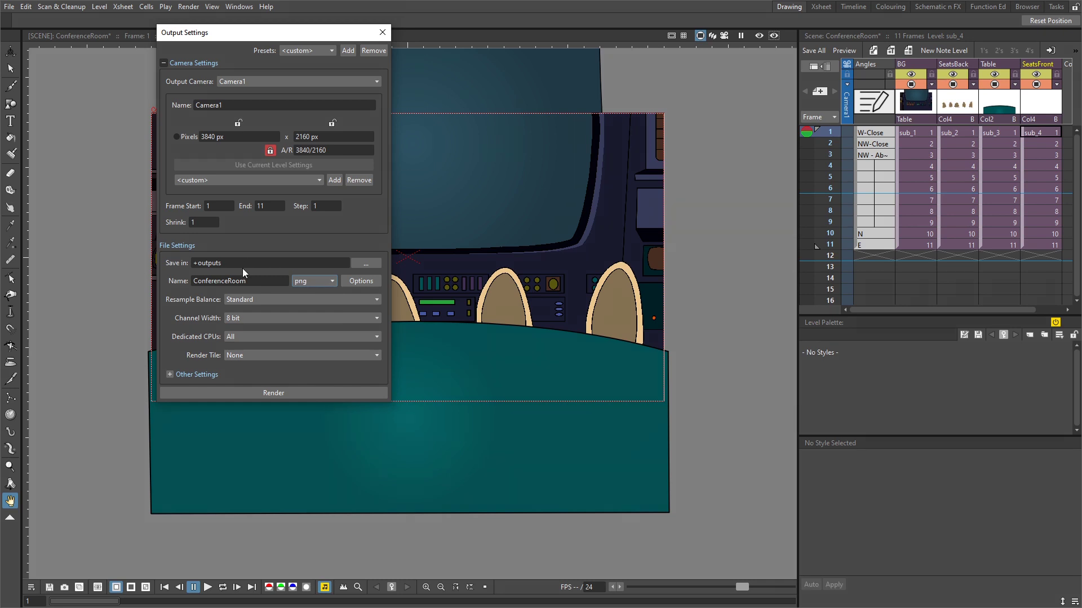
left_click(253, 280)
left_click_drag(254, 280, 181, 285)
key("ctrl+c")
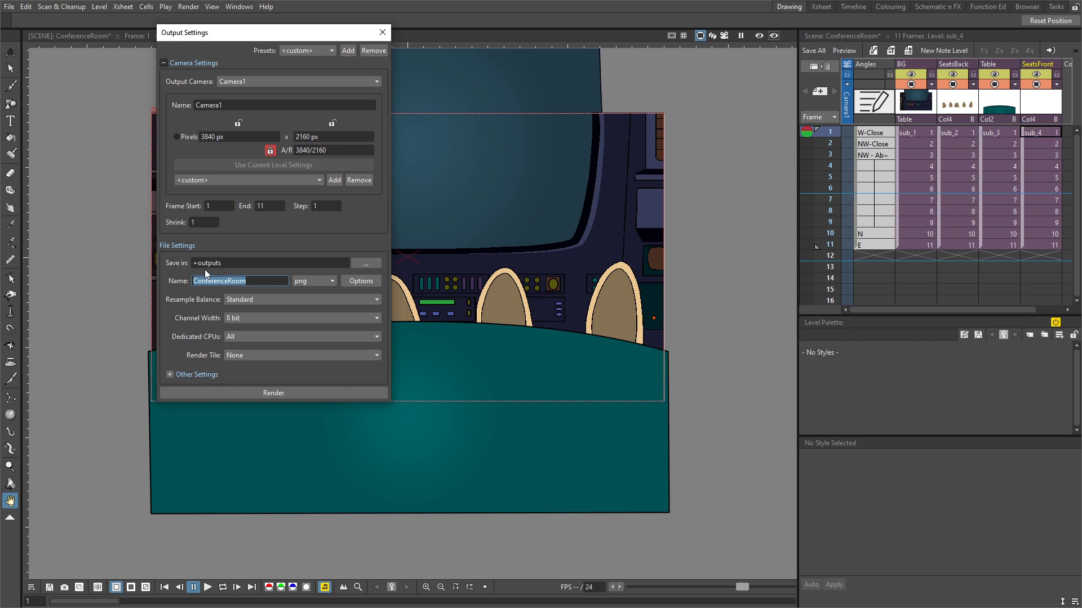
left_click(243, 263)
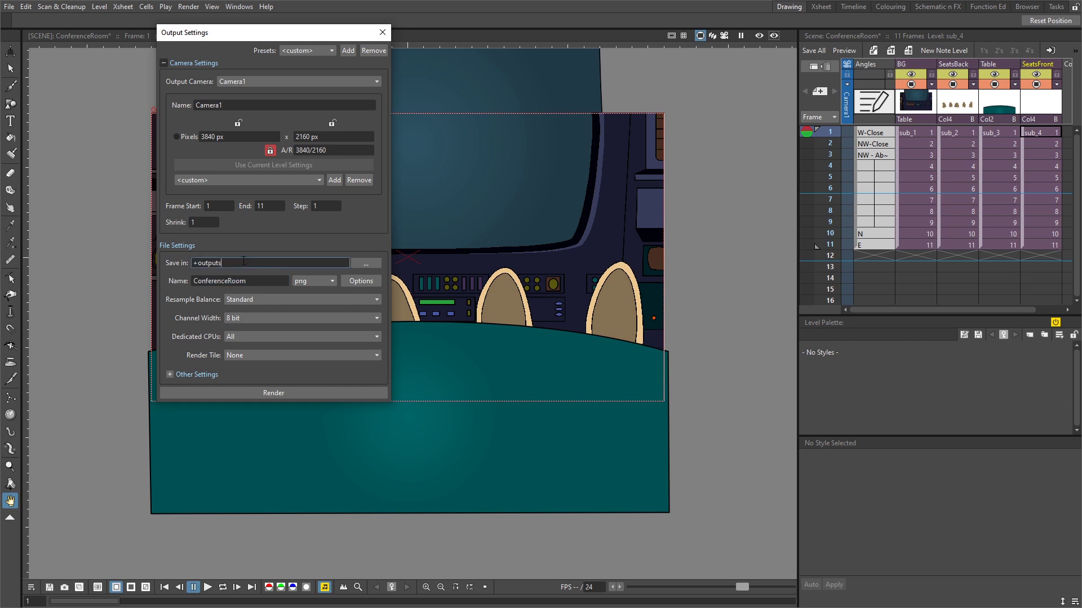
type("\\")
key("ctrl+v")
left_click_drag(253, 280, 185, 284)
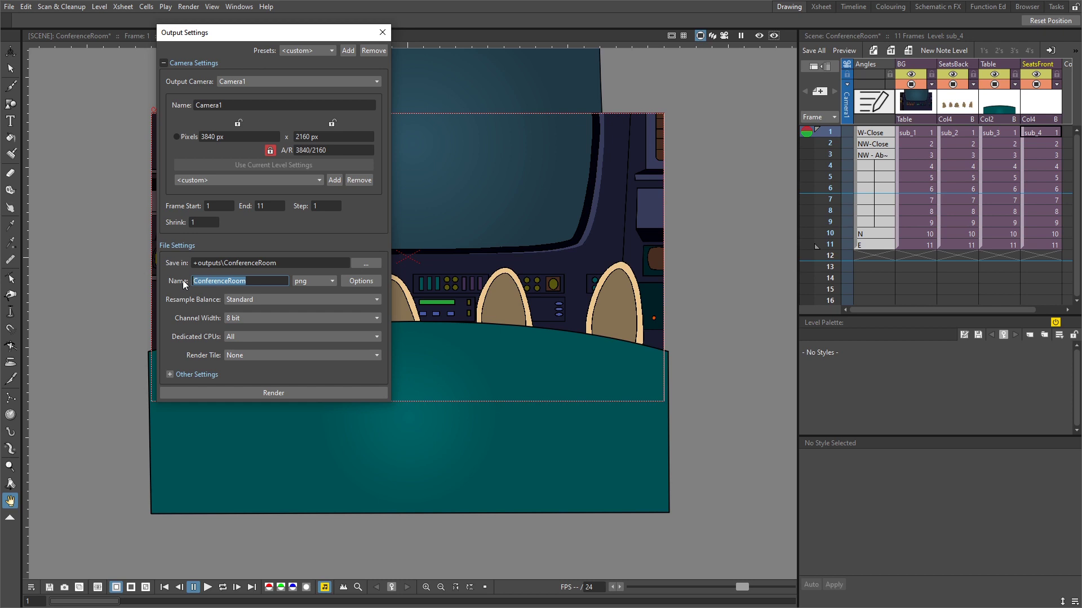
type("CR")
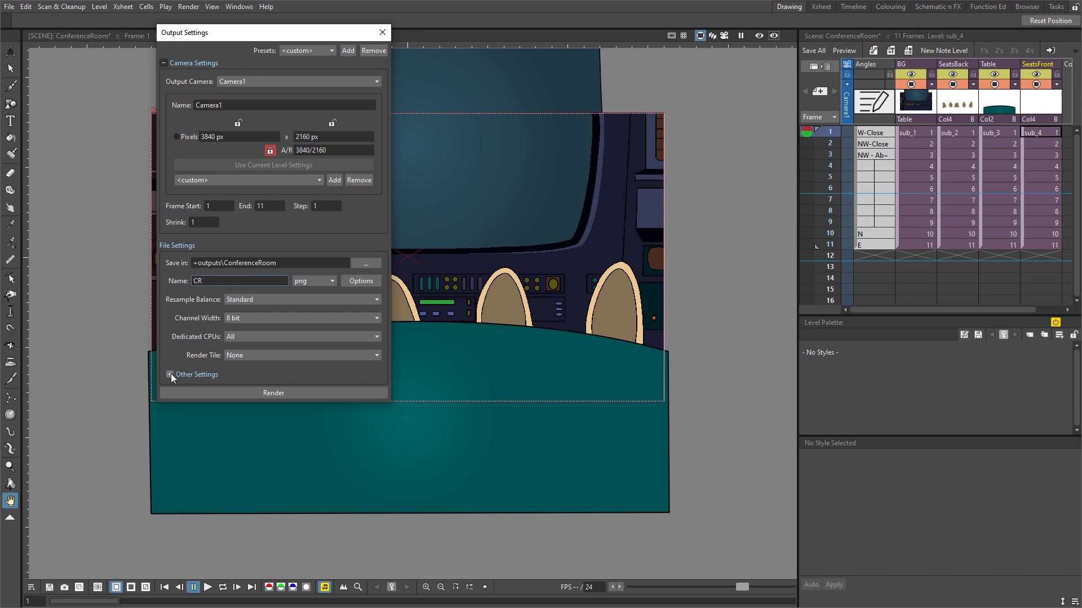
left_click(170, 374)
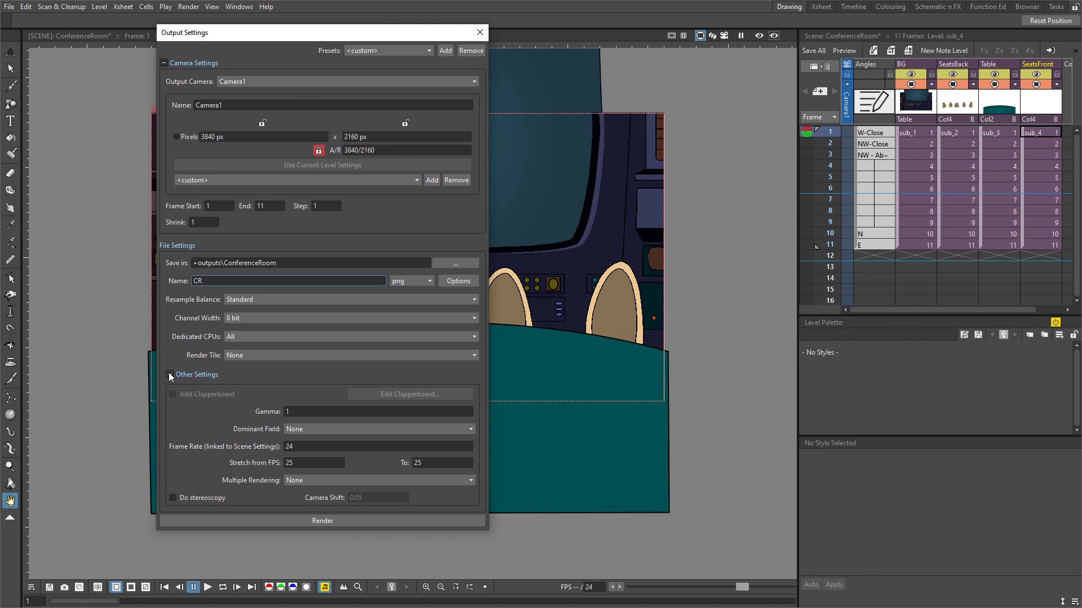
left_click(309, 481)
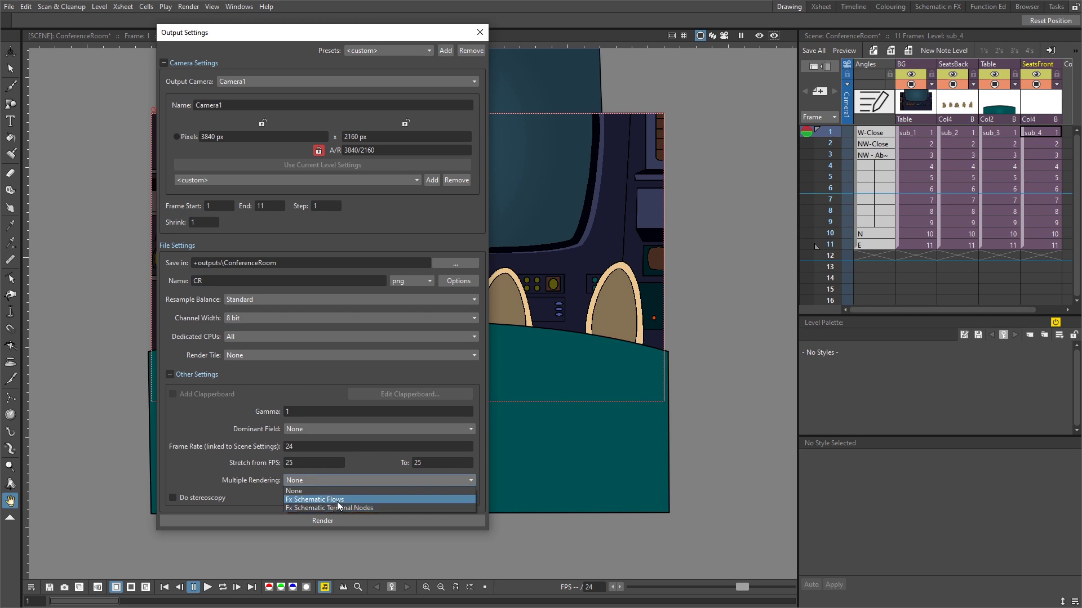
Set Multiple Rendering to Fx Schematic Flows and select the four column nodes in the FX schematic
left_click(480, 32)
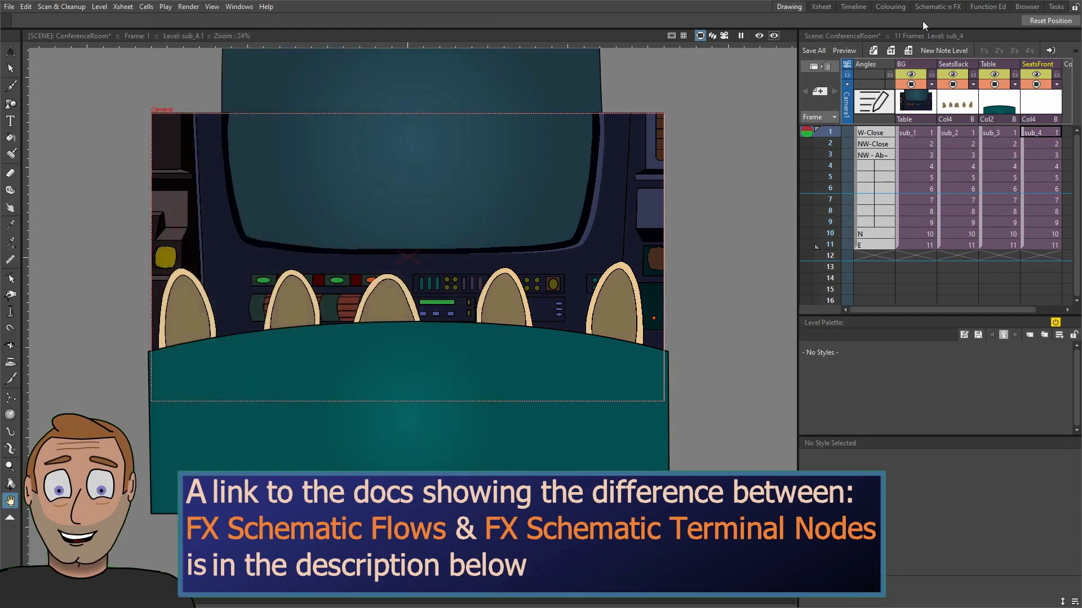
left_click(940, 7)
left_click(740, 601)
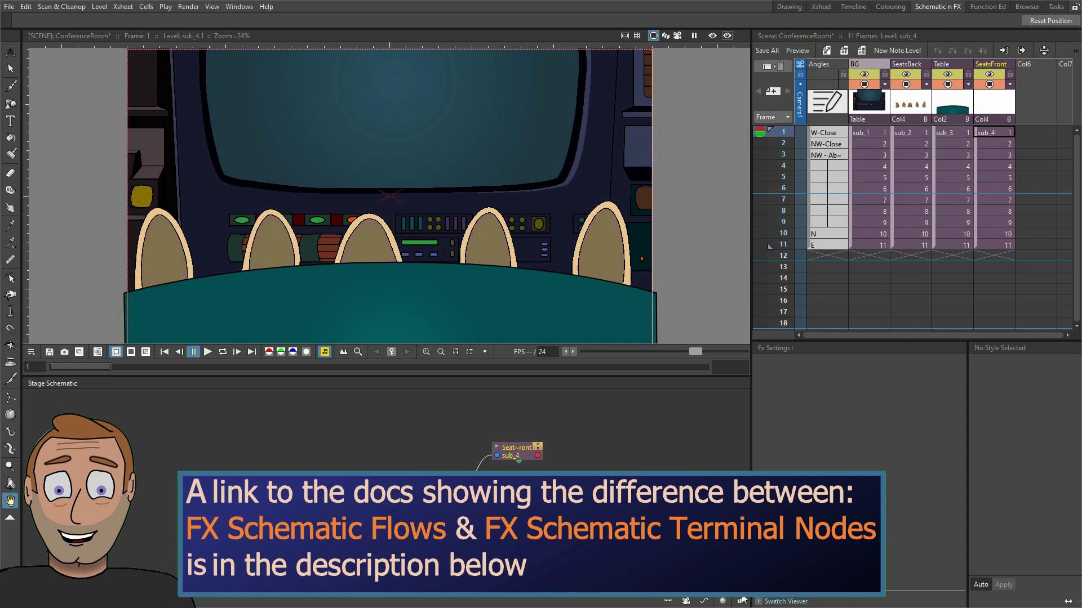
left_click_drag(264, 421, 274, 574)
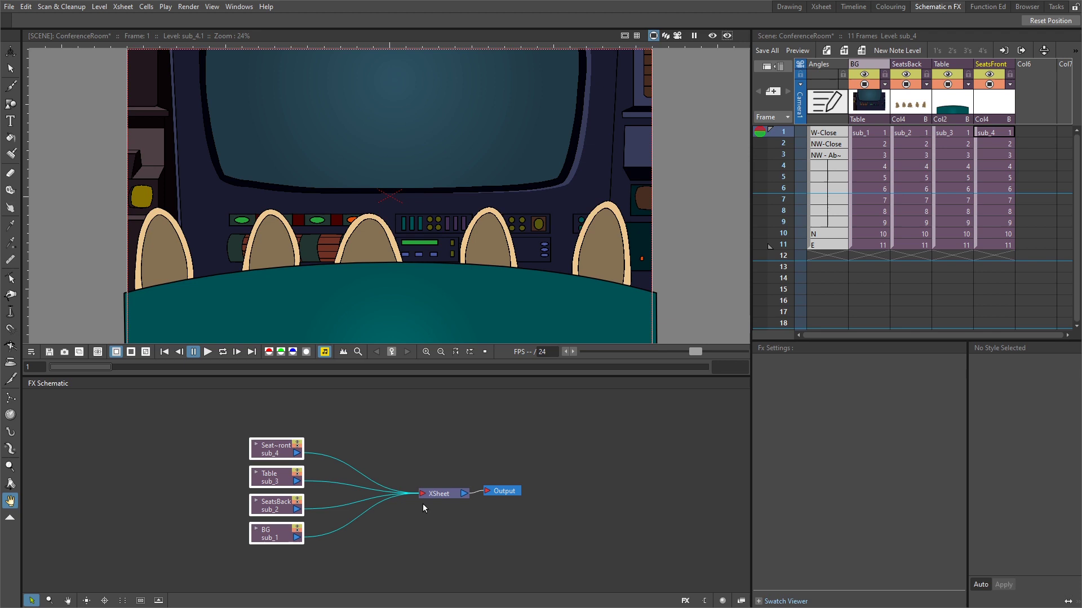
left_click(188, 6)
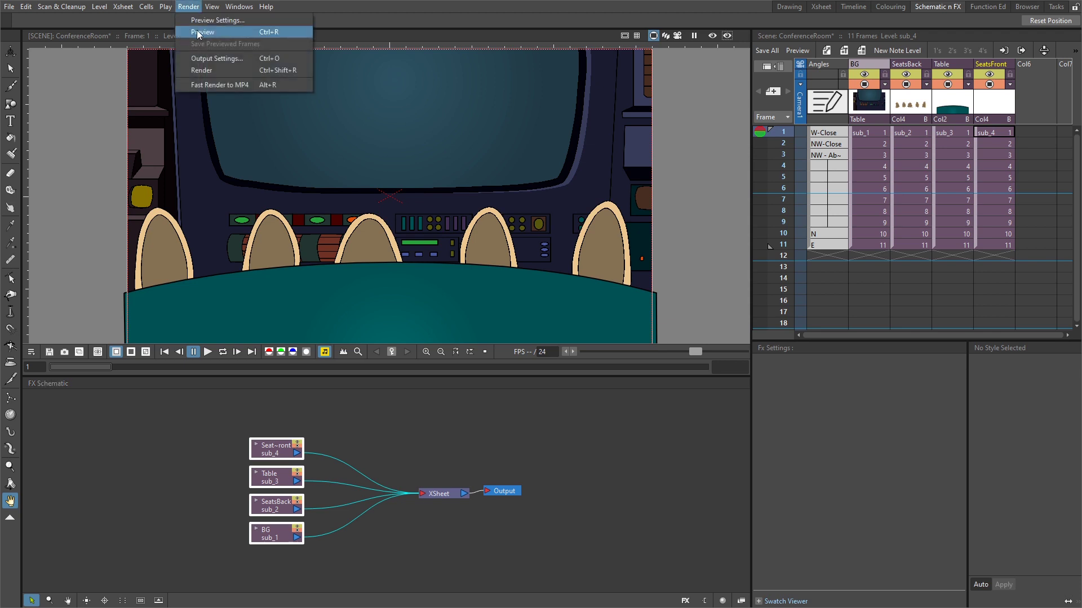
Render the 11 frames from the Output Settings
left_click(261, 59)
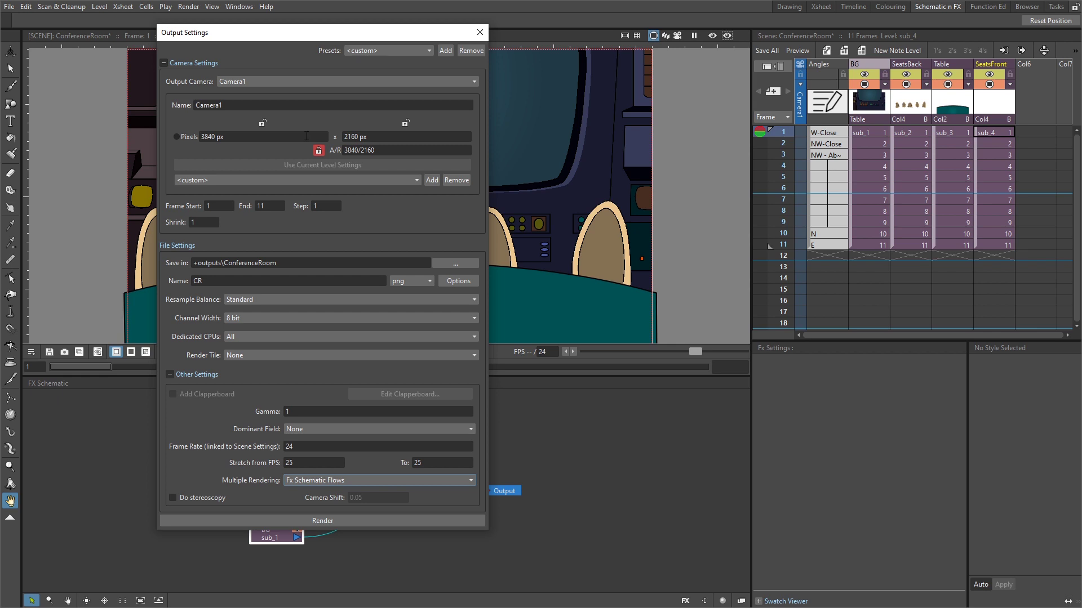
left_click(350, 523)
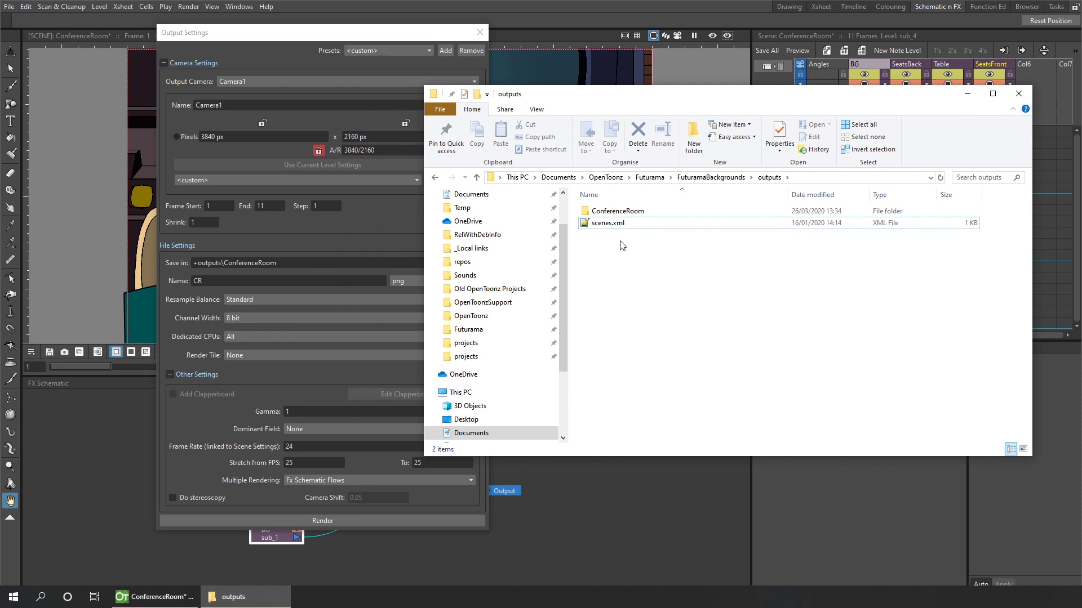
Open the ConferenceRoom output folder and scroll through the 44 rendered PNG frames
left_click(622, 214)
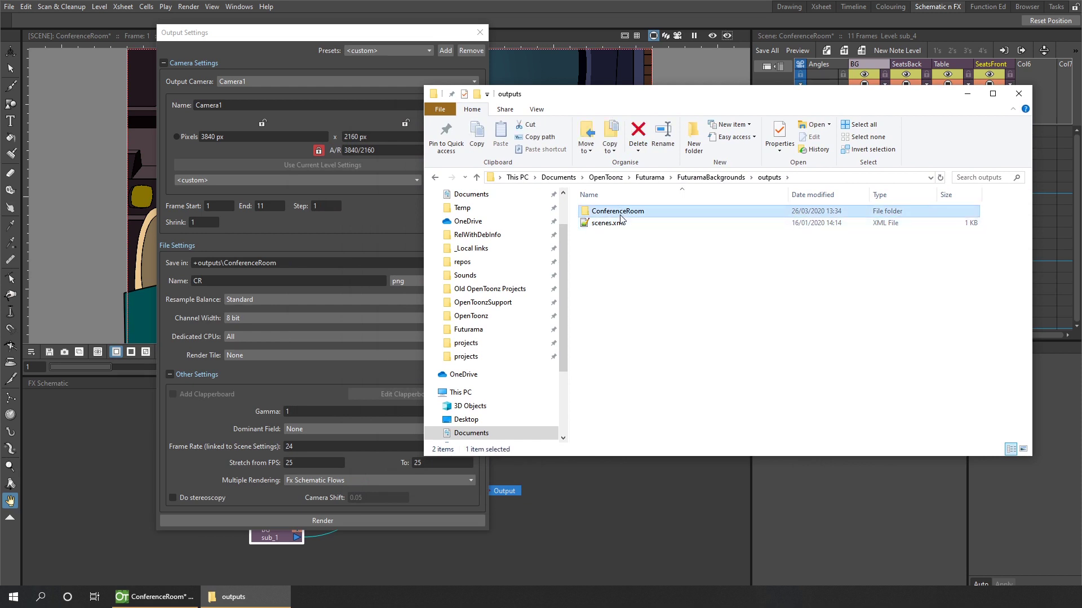
double_click(587, 213)
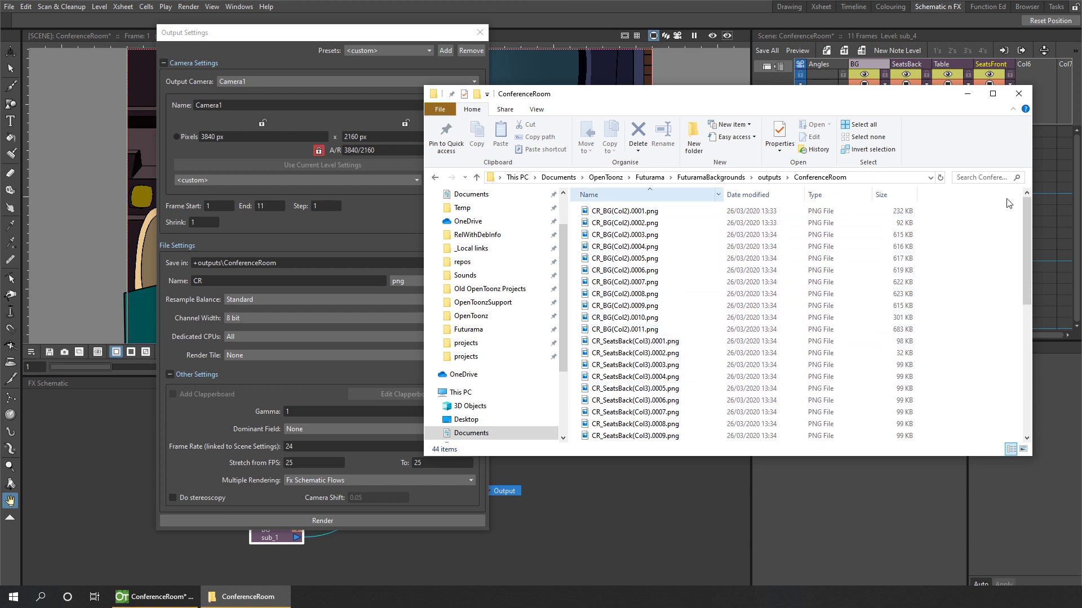
left_click_drag(1028, 211, 1022, 352)
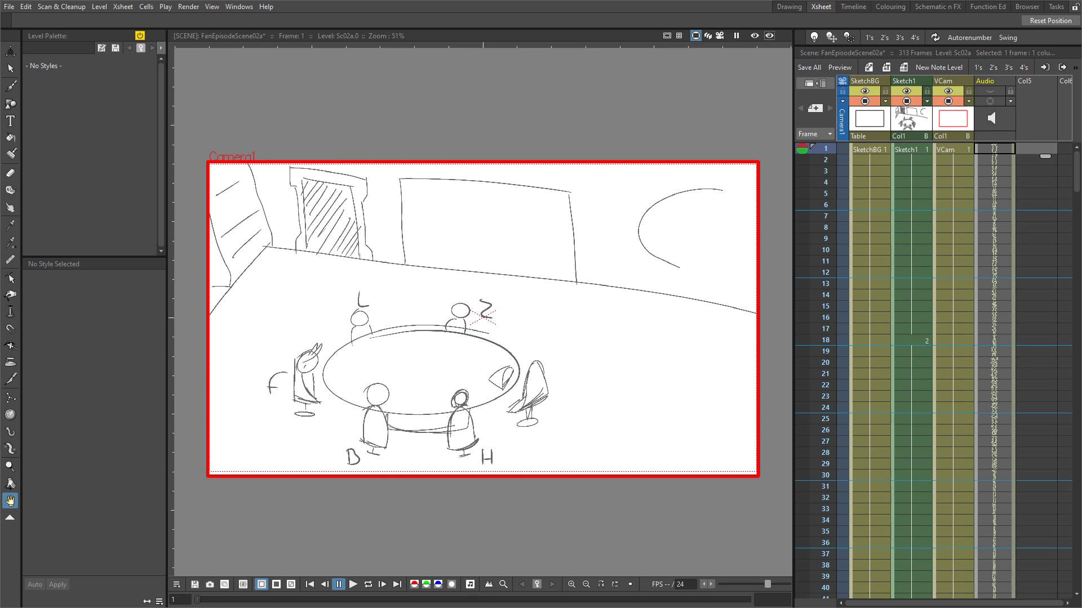
Drag the SketchBG drawing 1417.82 px north with the Animate tool, above the camera frame
left_click_drag(541, 226, 541, 319)
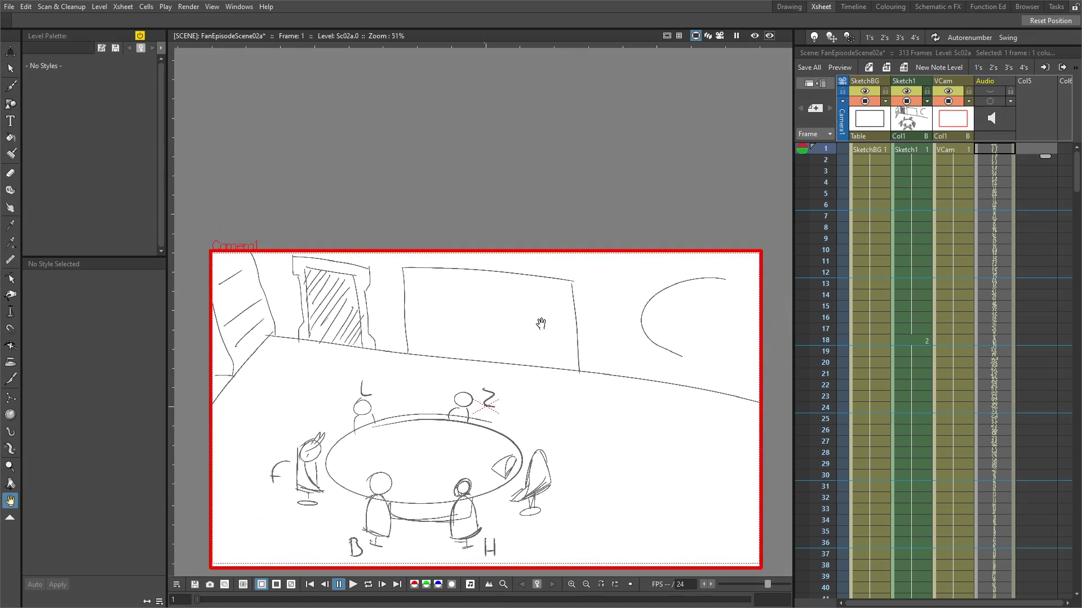
scroll(540, 318, "up", 1)
scroll(541, 319, "down", 4)
left_click(874, 147)
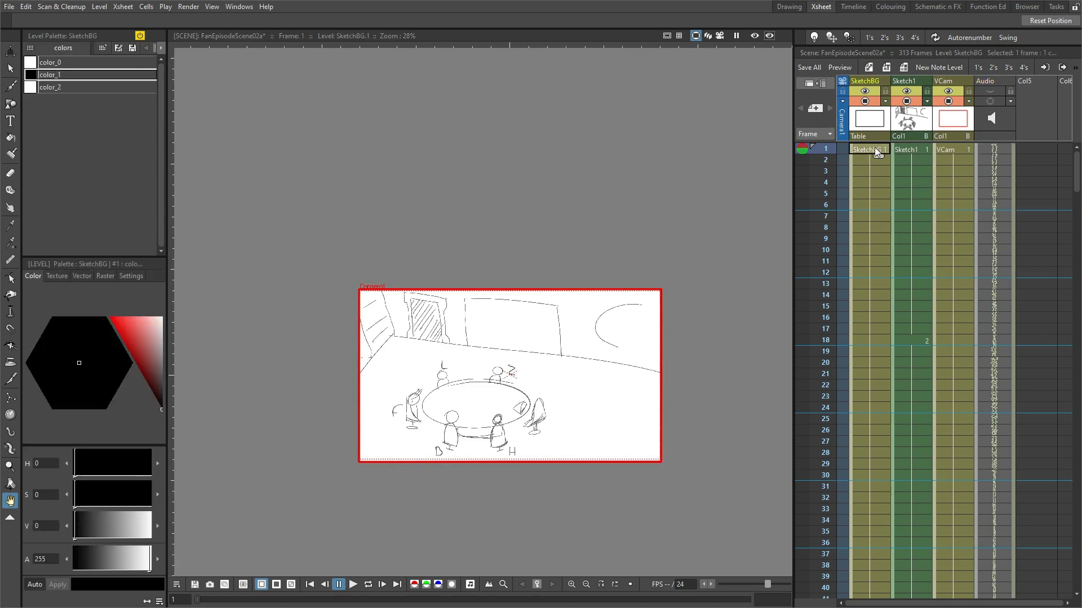
left_click(15, 52)
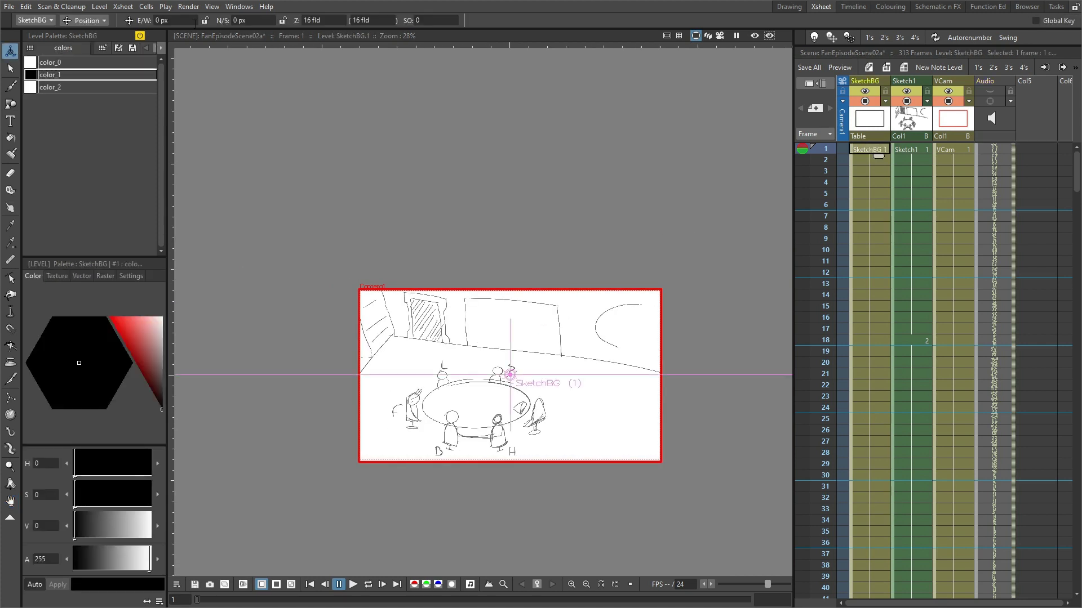
left_click_drag(533, 403, 541, 178)
Save the scene, select empty Col5, and place the ConferenceRoom folder window beside the Xsheet
left_click(204, 21)
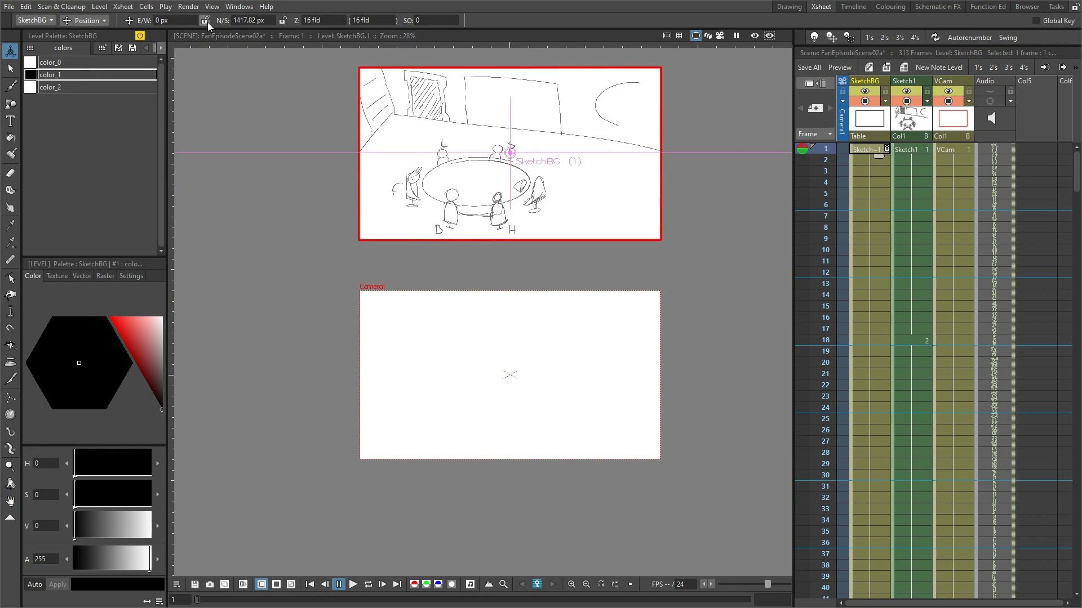
key("ctrl+s")
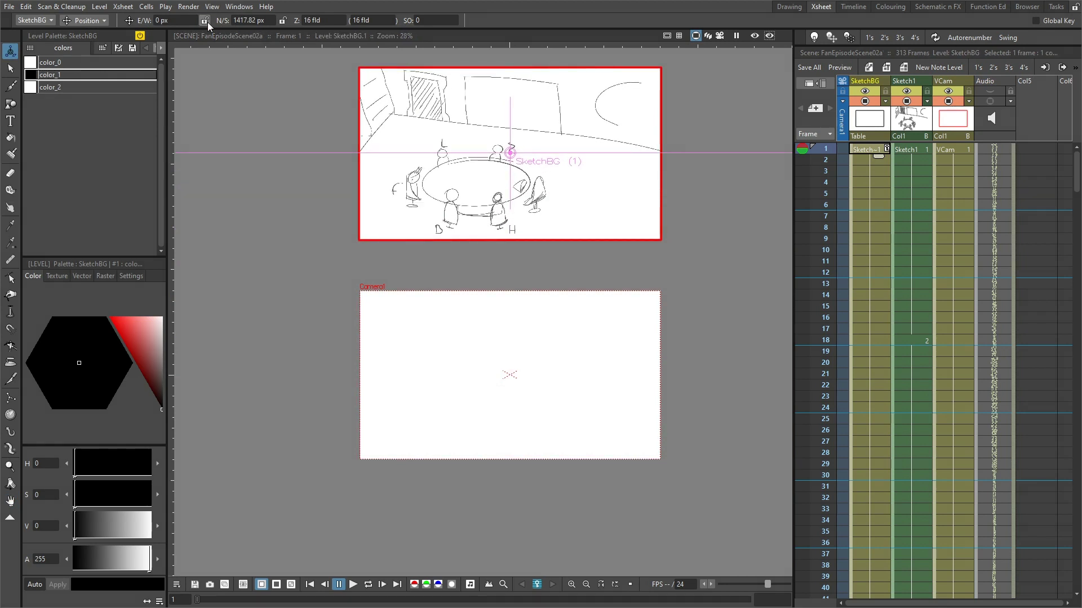
left_click(1031, 149)
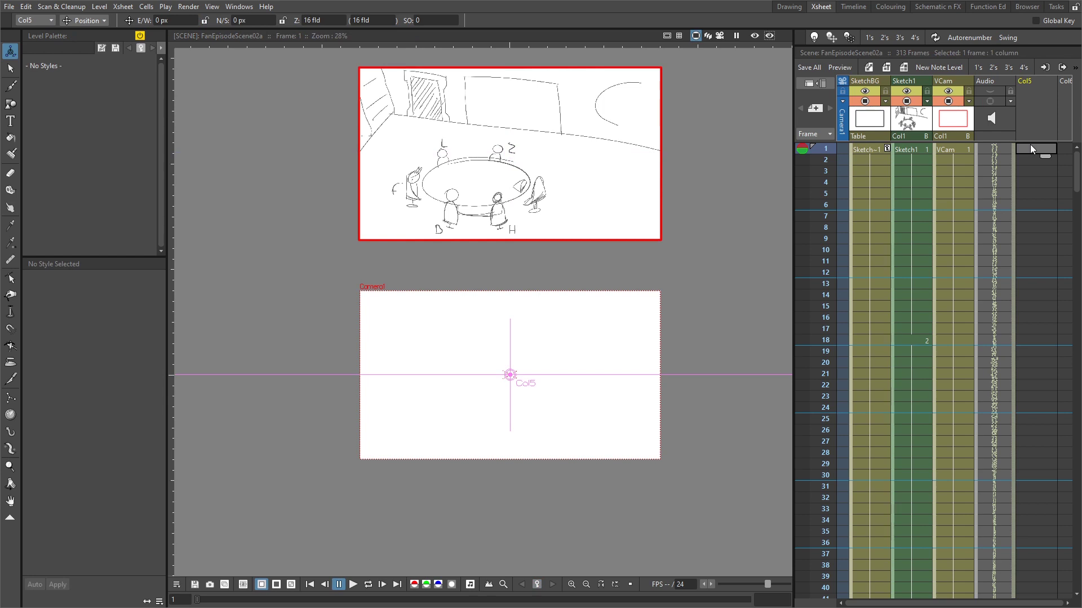
key("alt+Tab")
left_click_drag(314, 193, 291, 180)
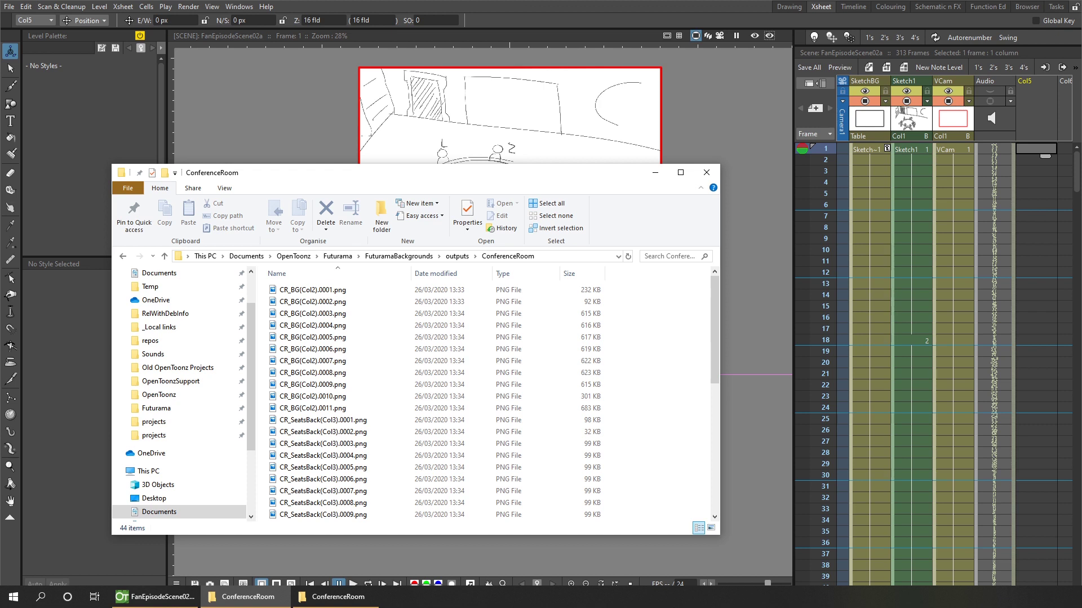
Drop CR_BG(Col2).0001.png into Col5, load it from its original folder, and scrub its 11 frames
left_click(324, 293)
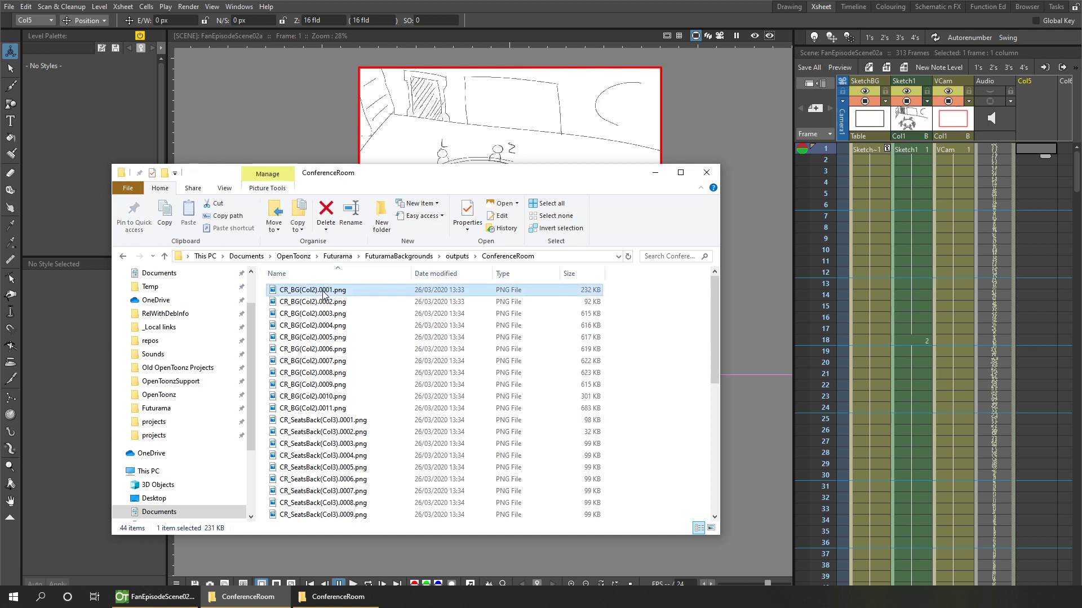
left_click_drag(323, 293, 1033, 146)
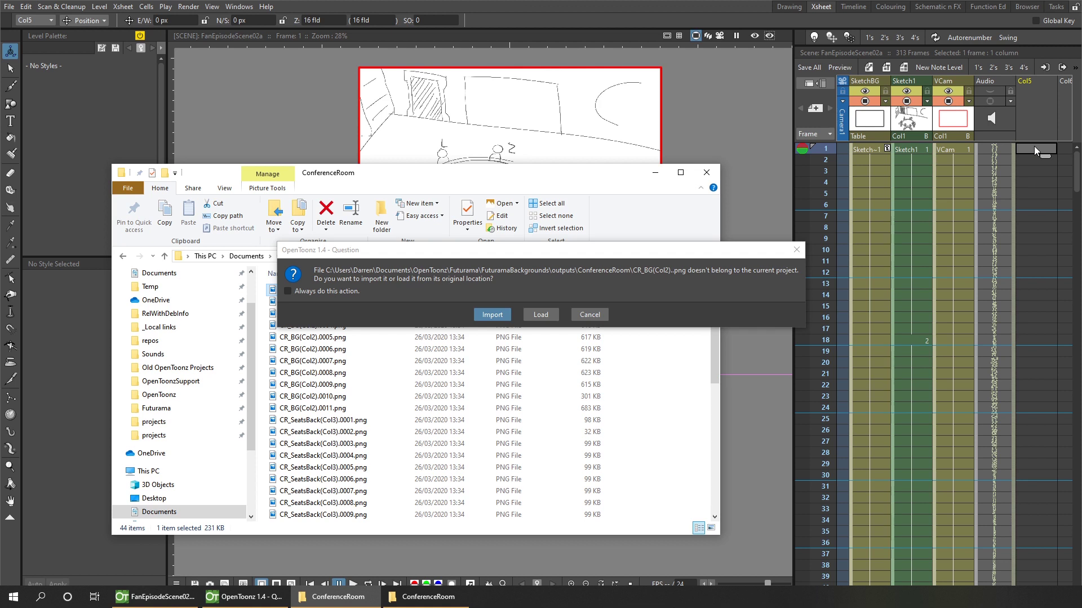
left_click(542, 315)
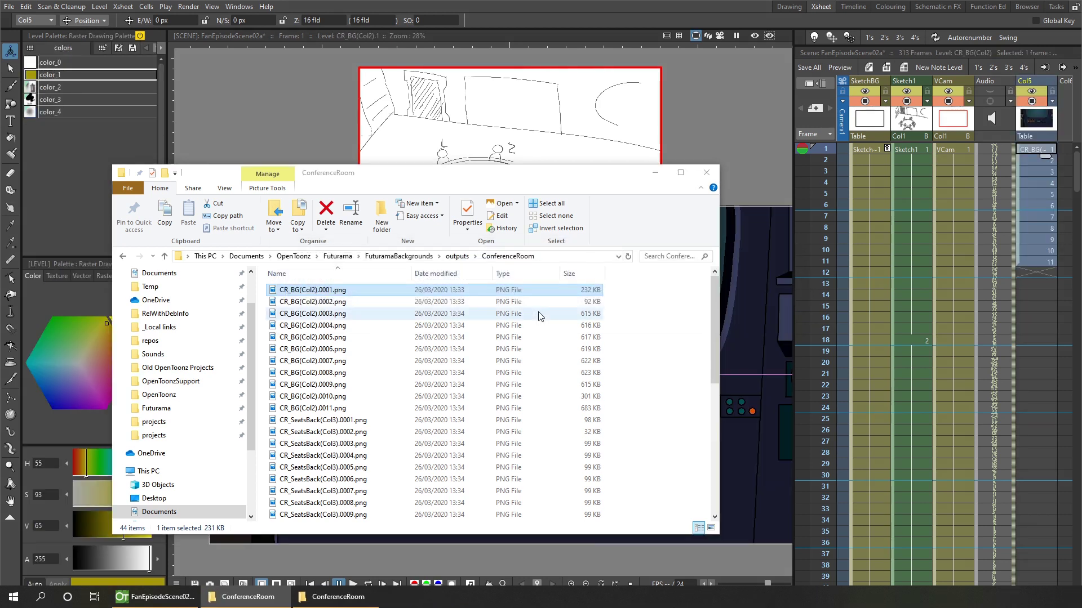
left_click(707, 9)
left_click(826, 160)
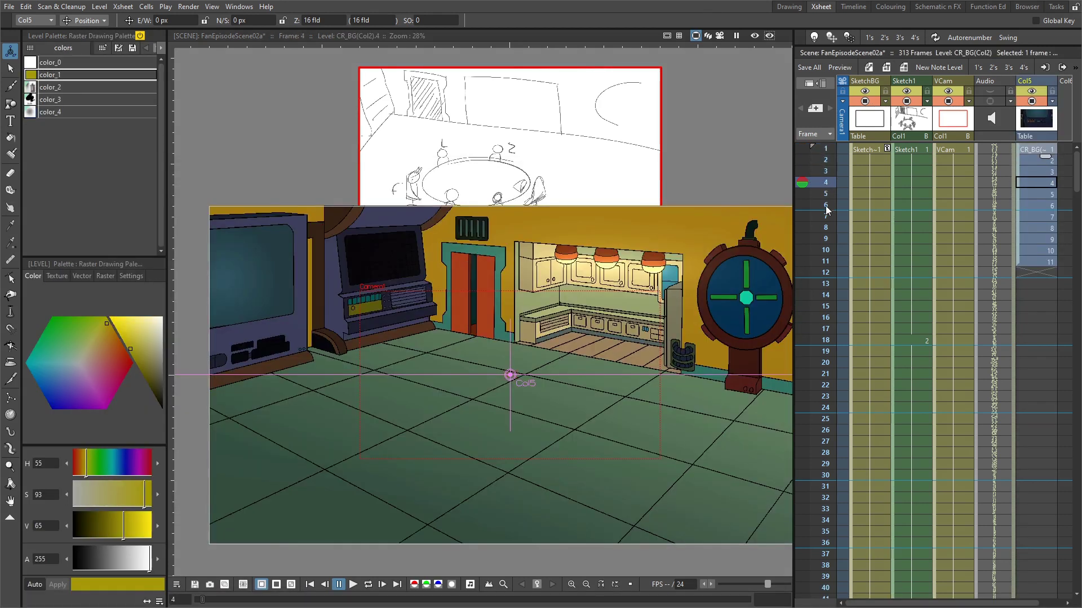
mouse_move(827, 209)
left_mouse_down()
mouse_move(826, 261)
mouse_move(826, 216)
left_mouse_up()
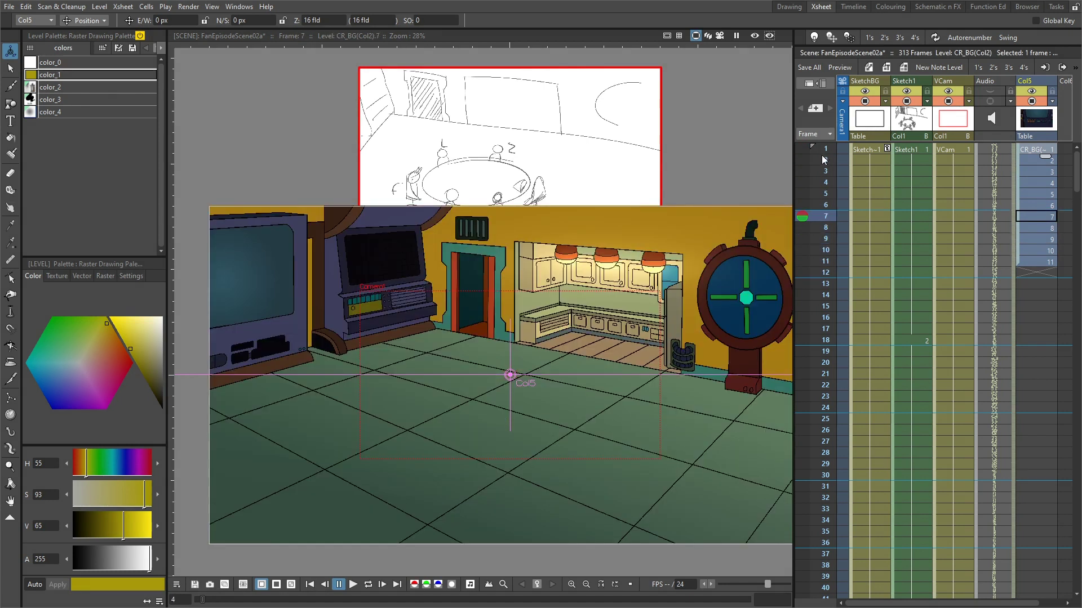
left_click(824, 151)
scroll(1004, 234, "right", 1)
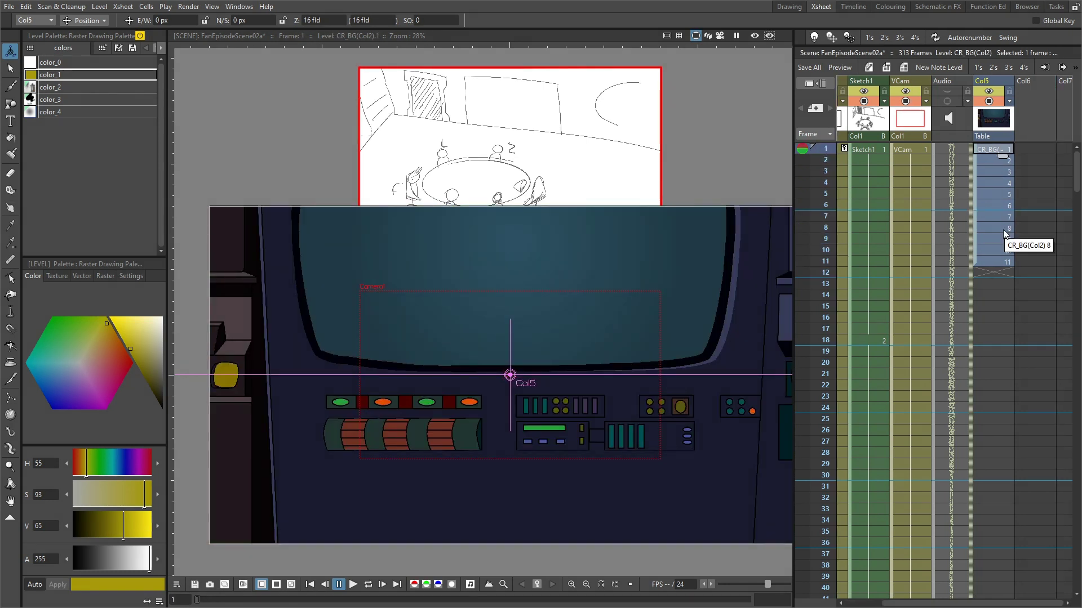
Load CR_SeatsBack(Col3) from outputs\ConferenceRoom into the next empty column
right_click(1028, 149)
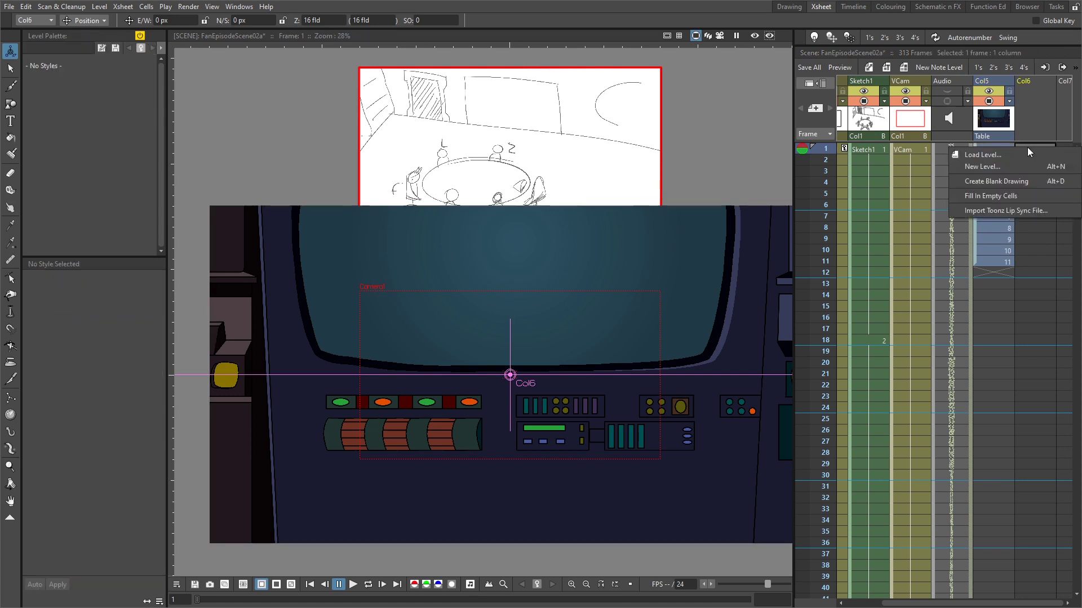
left_click(980, 153)
left_click_drag(475, 286, 472, 321)
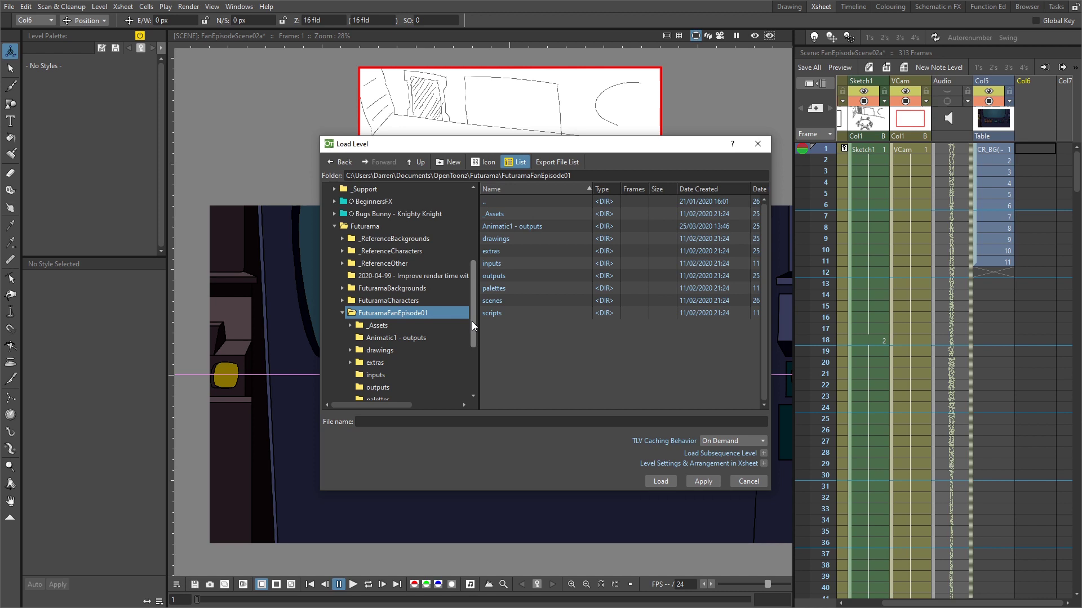
left_click(342, 289)
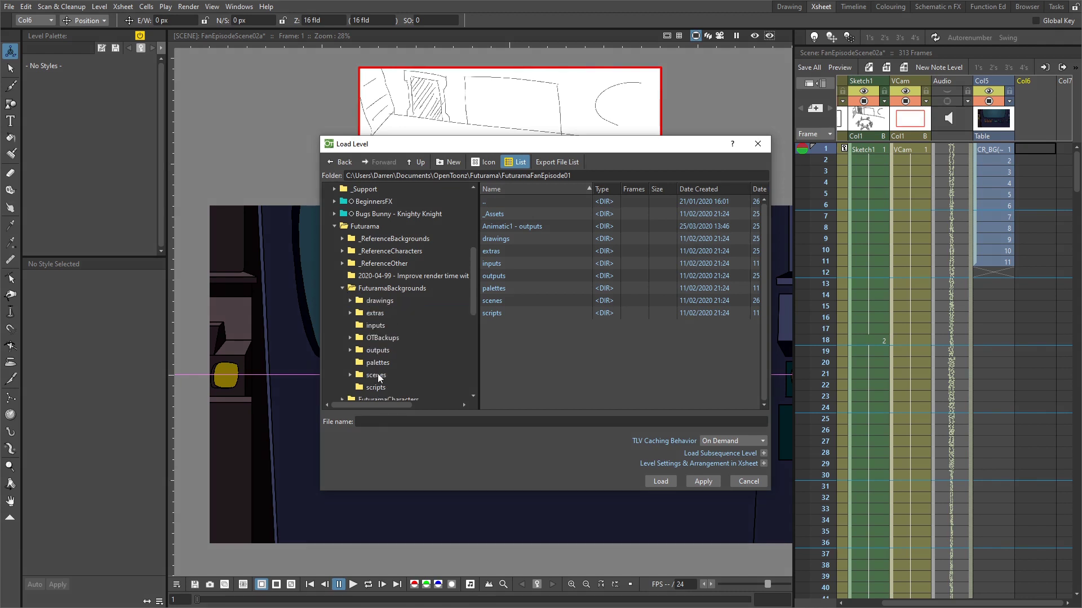
left_click(377, 350)
left_click(390, 361)
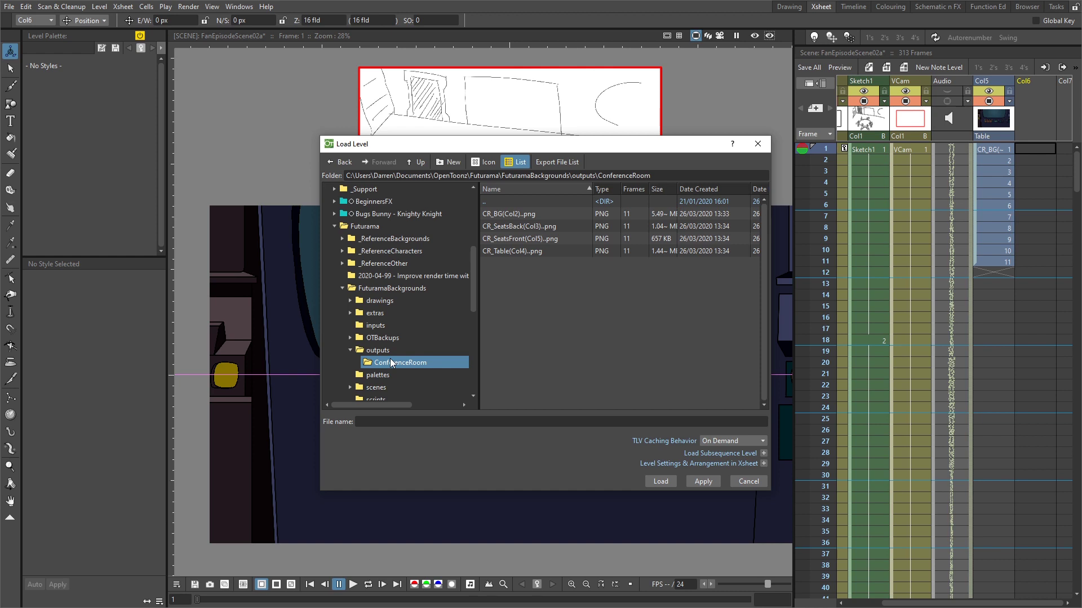
left_click(524, 224)
left_click(658, 481)
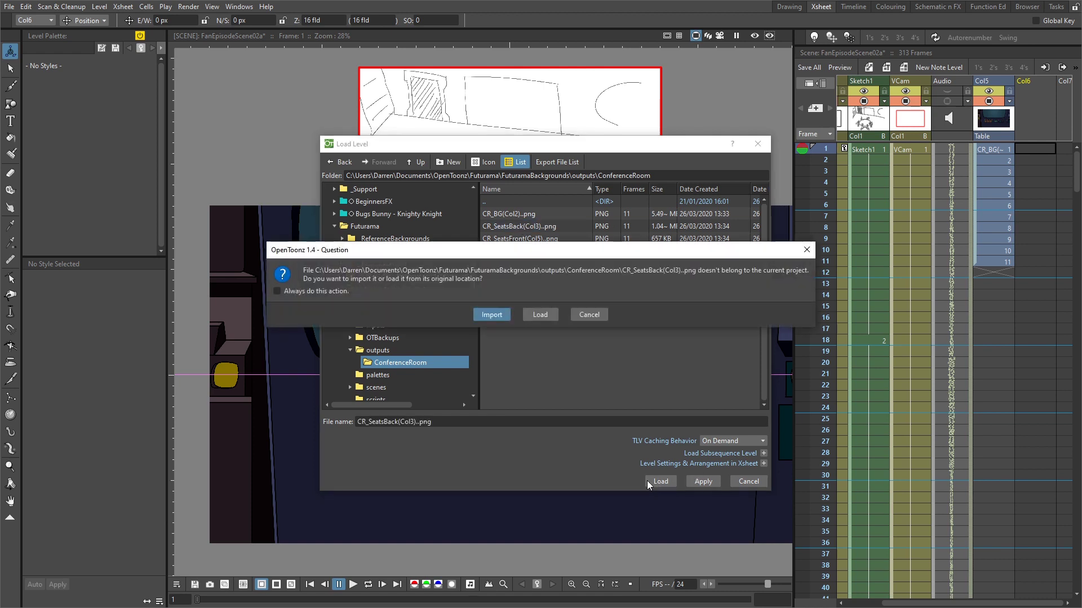
left_click(539, 315)
scroll(956, 294, "right", 4)
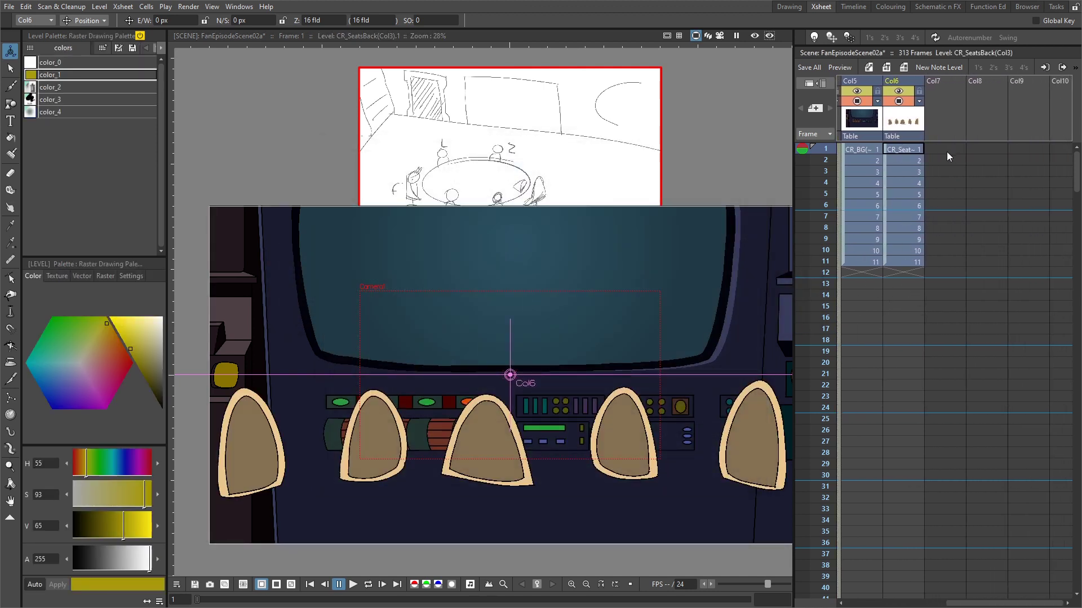
Load CR_Table(Col4) and CR_SeatsFront(Col5), then move the Table column before SeatsFront
left_click(939, 148)
right_click(938, 148)
left_click(976, 155)
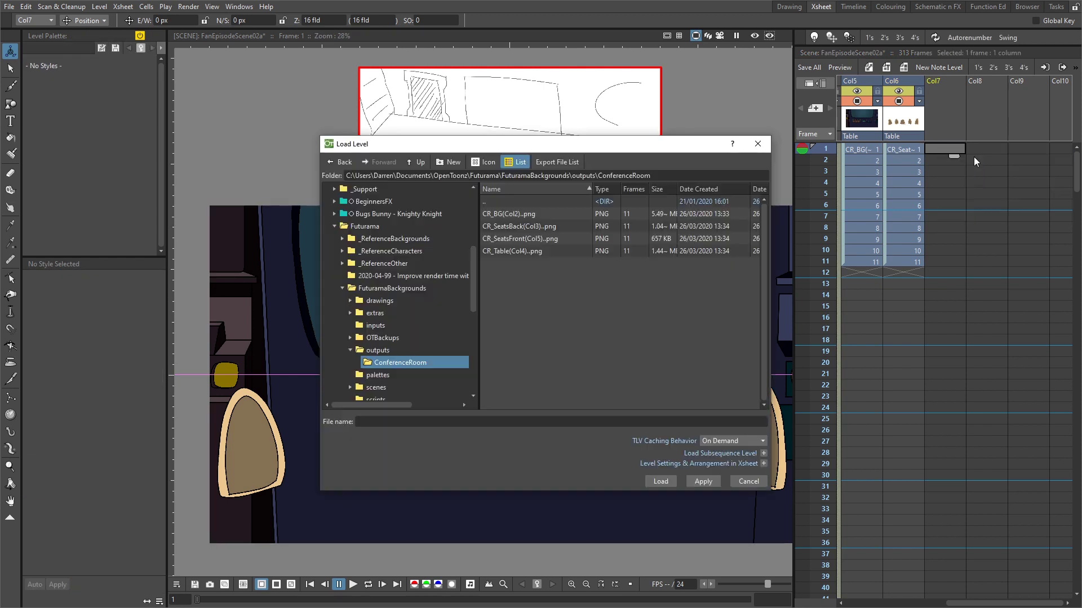
left_click(526, 251)
left_click(531, 239, "shift")
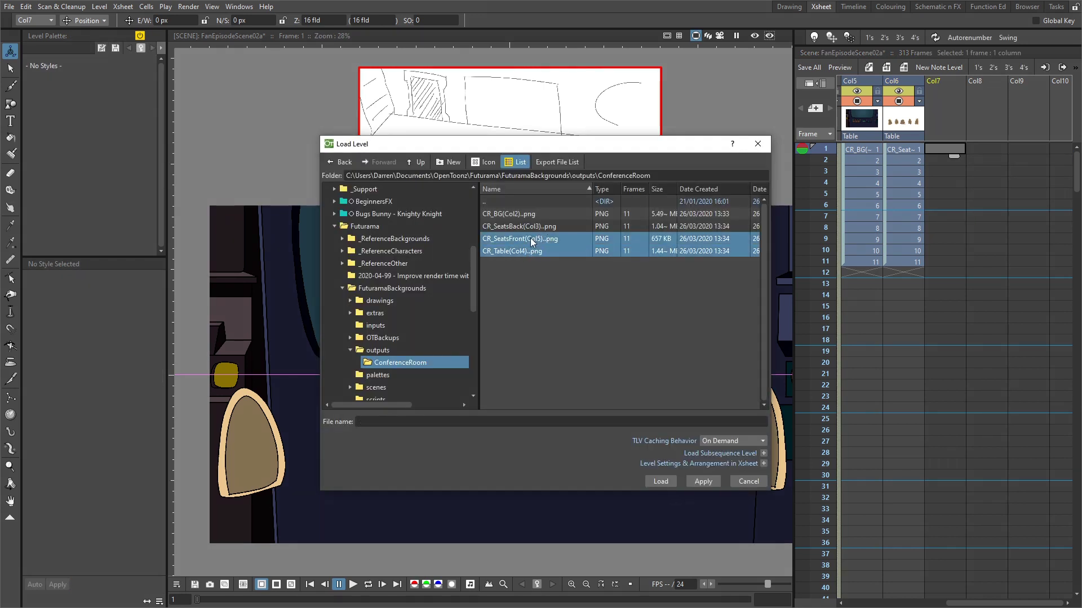
left_click(662, 481)
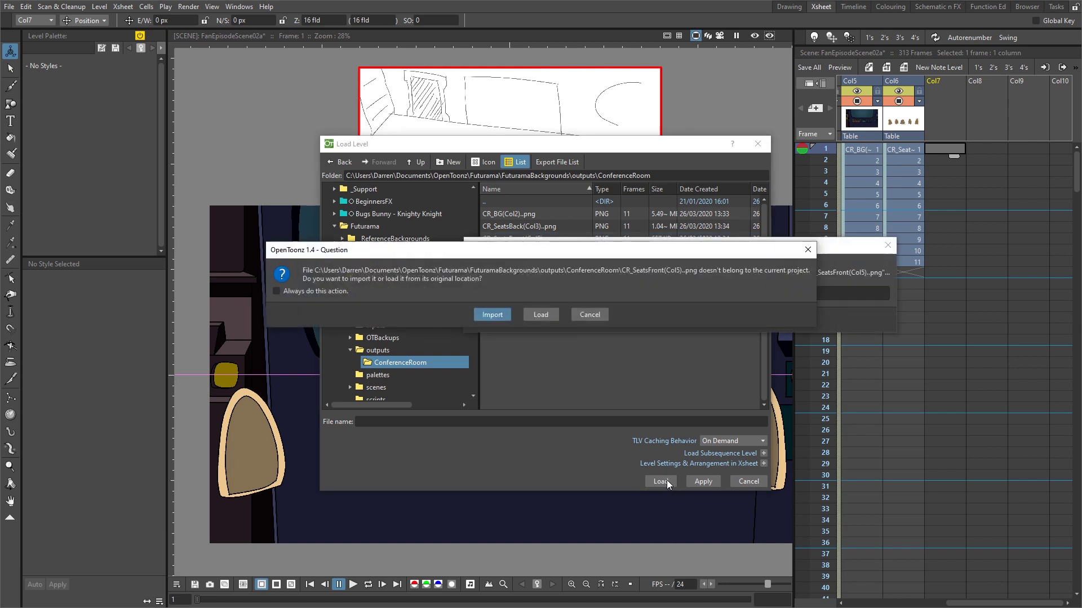
left_click(544, 316)
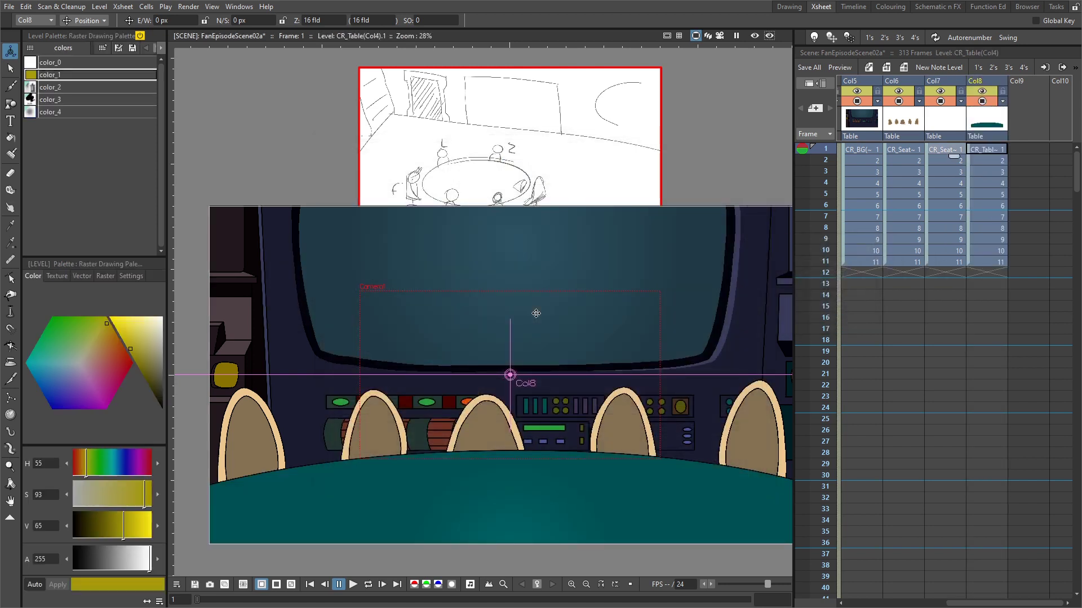
left_click_drag(986, 80, 946, 80)
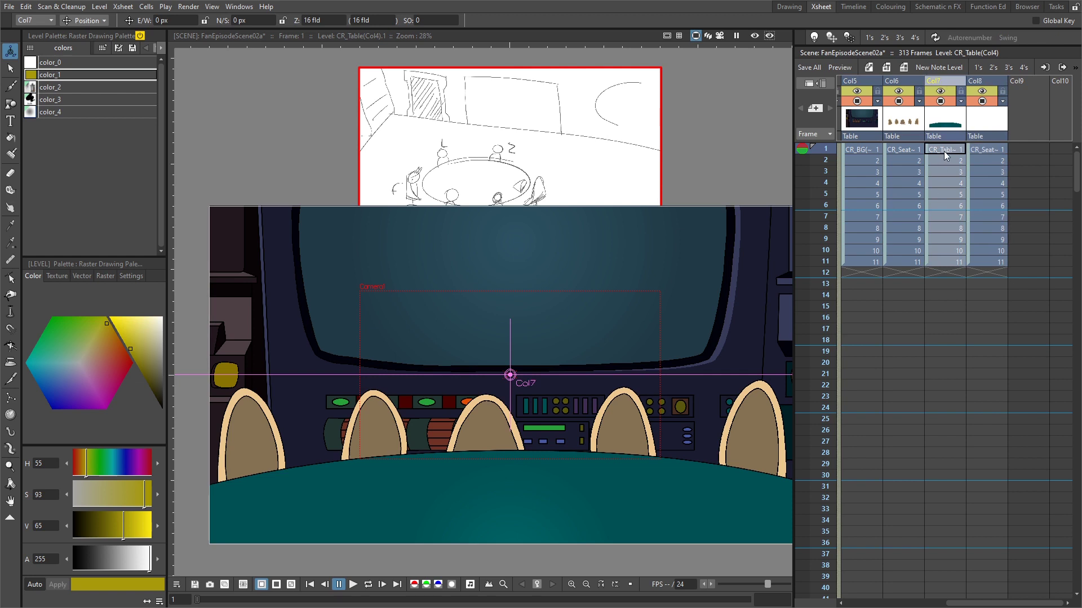
double_click(864, 80)
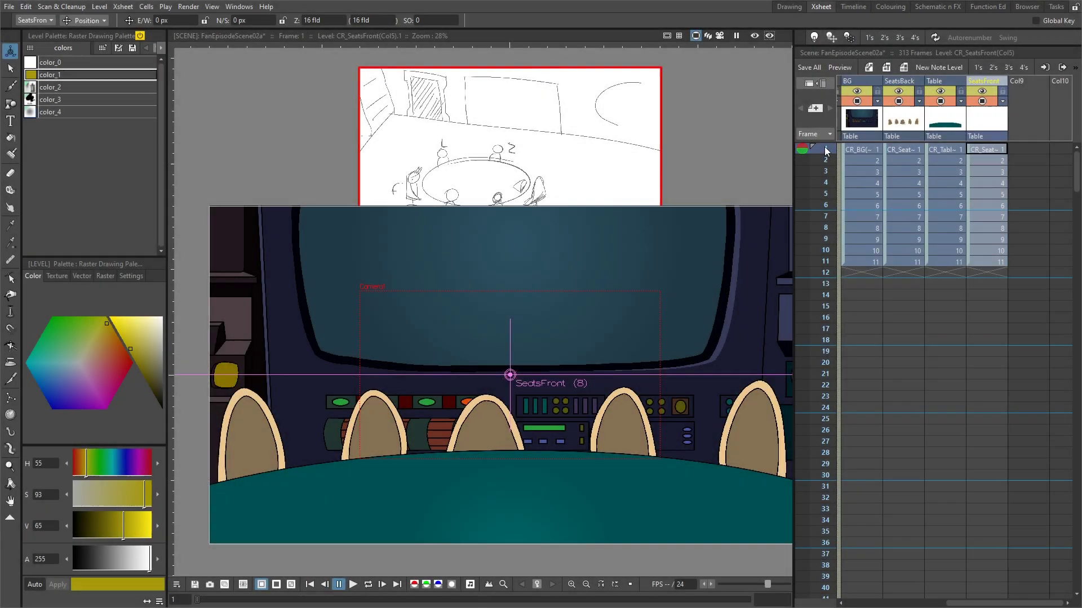
left_click(825, 160)
left_click(823, 173)
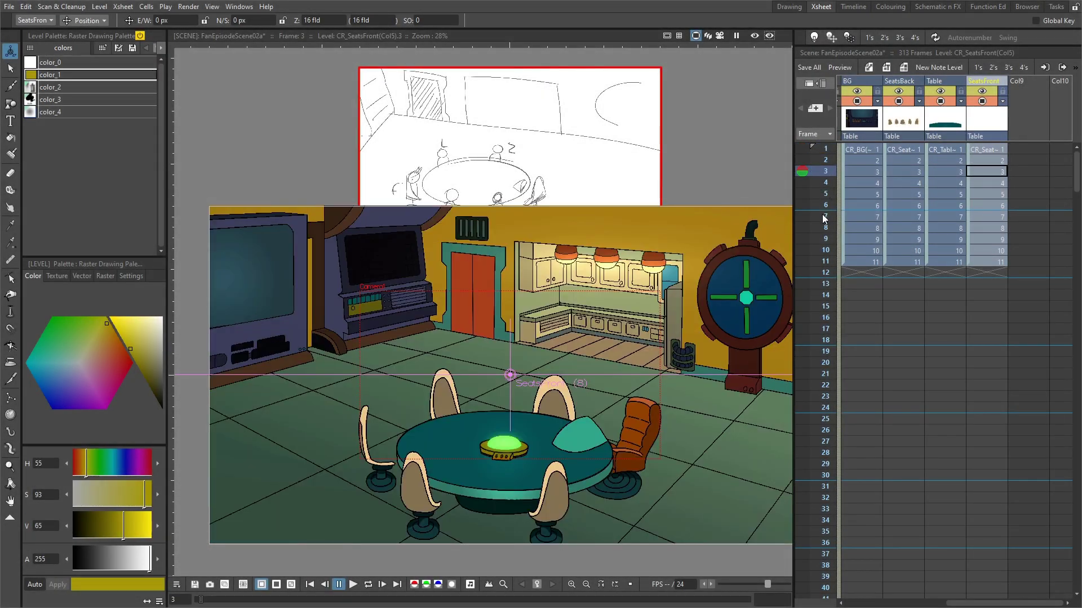
left_click_drag(823, 216, 826, 151)
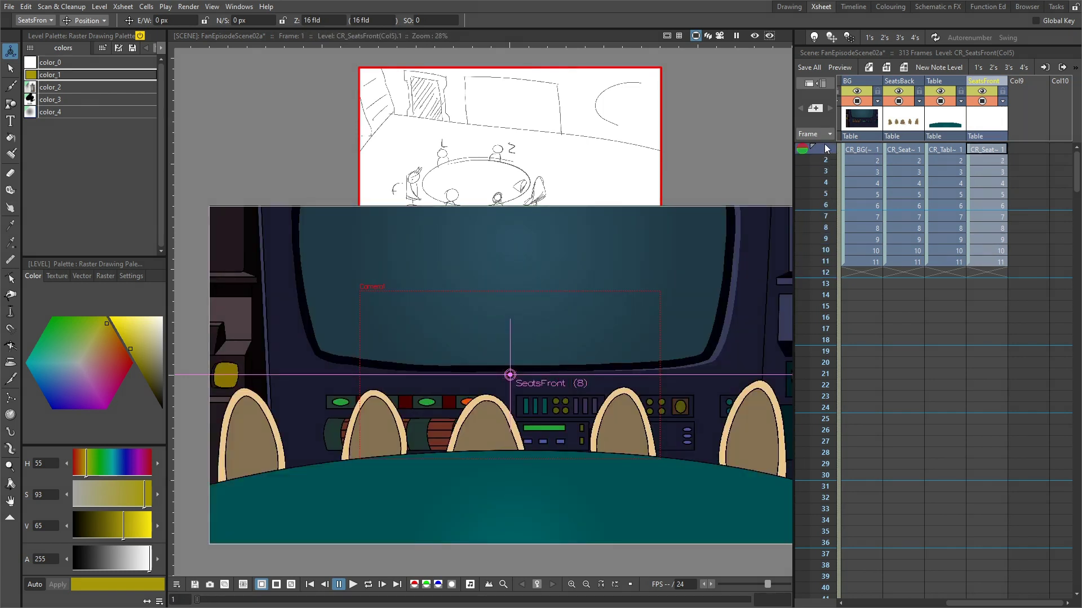
left_click(823, 262)
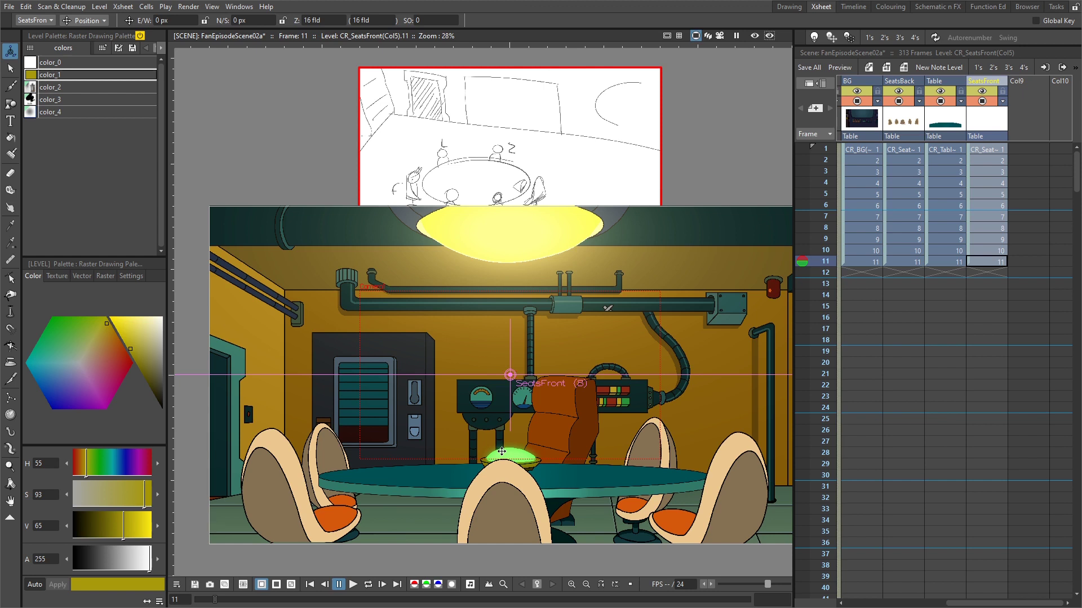
left_click(827, 150)
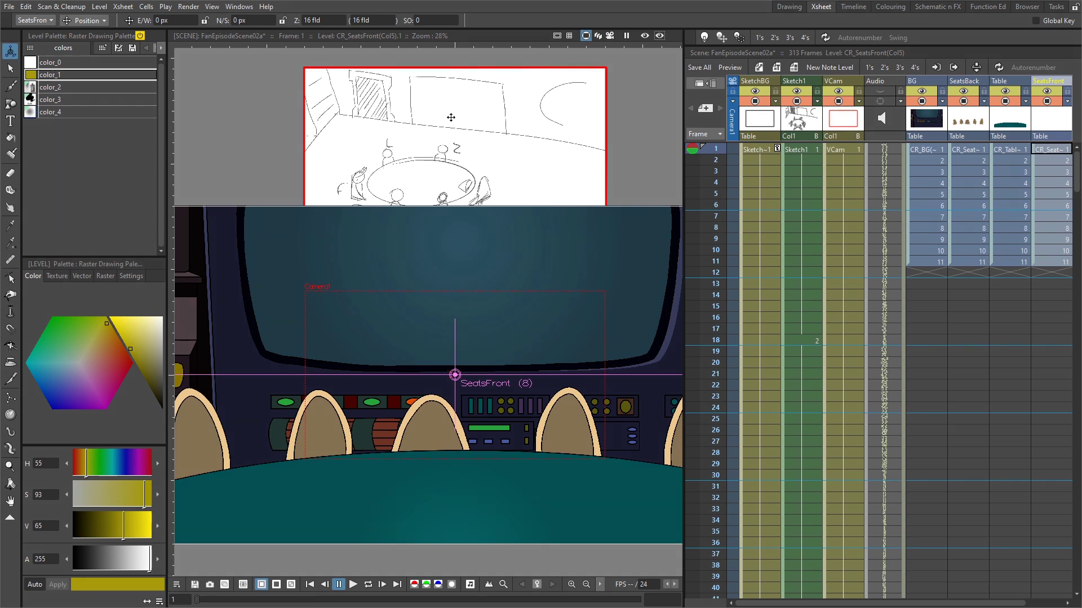
left_click_drag(713, 160, 712, 171)
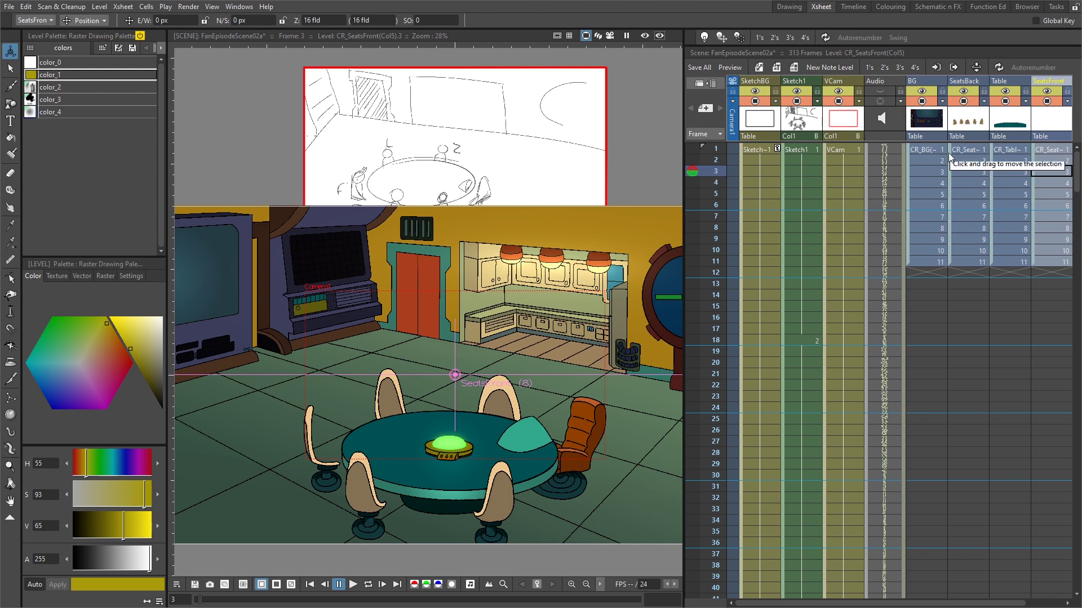
Clear rows 1–2 of the four background columns and shift the remaining cells up one row
left_click_drag(929, 152, 1046, 160)
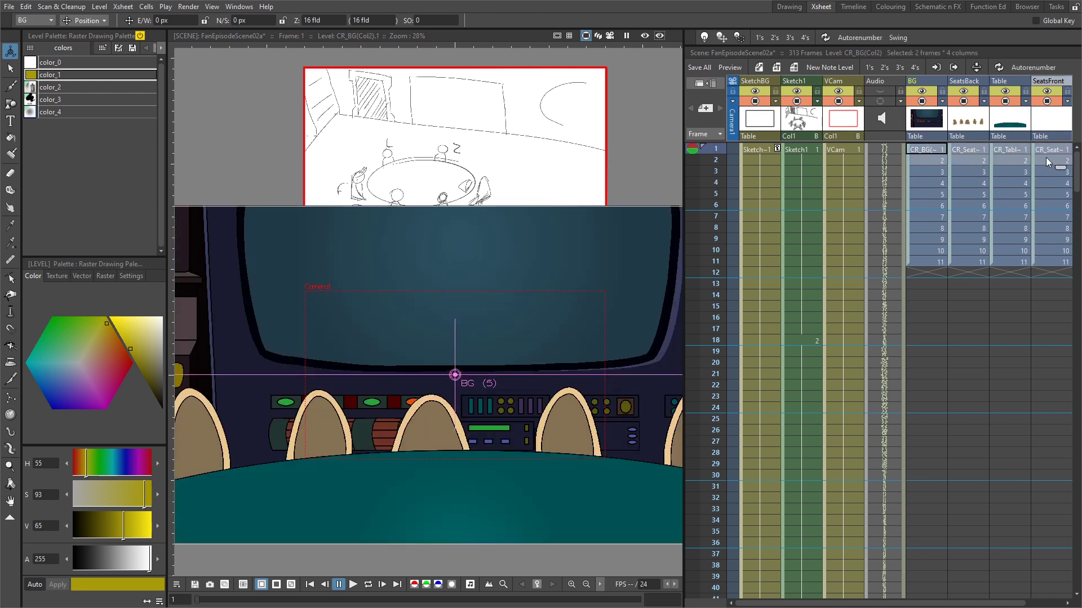
key("Delete")
left_click(925, 172)
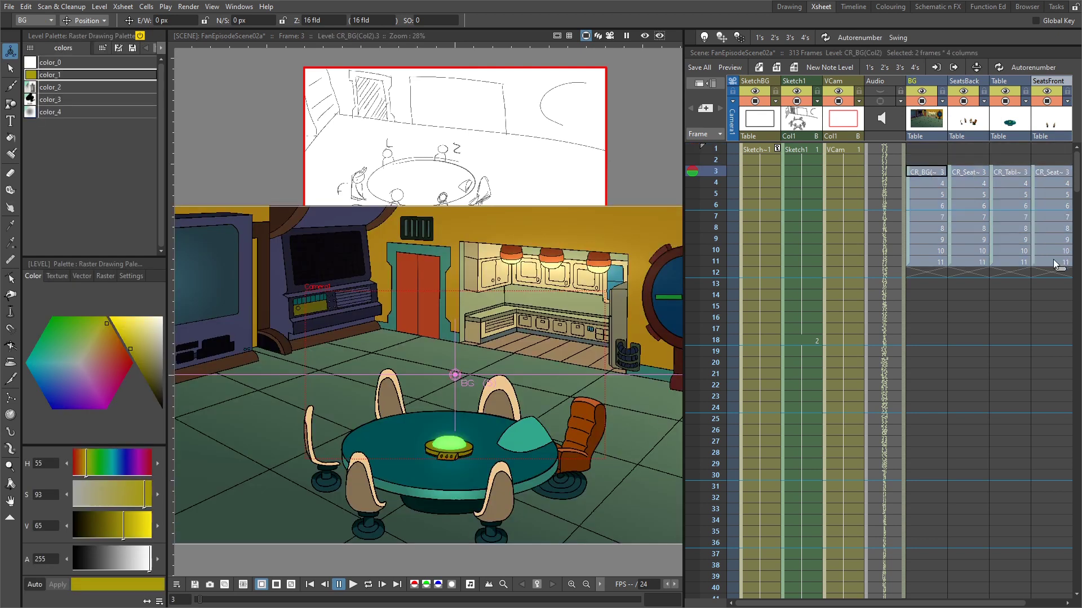
left_click_drag(911, 172, 911, 151)
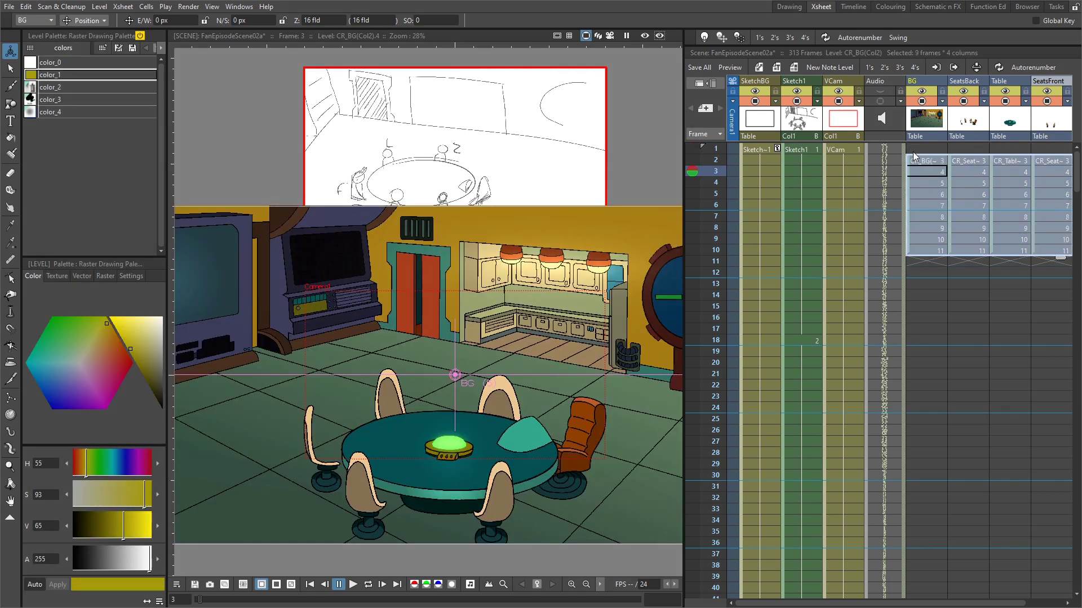
Hold the first background drawing in all four columns through frame 17
left_click(927, 339)
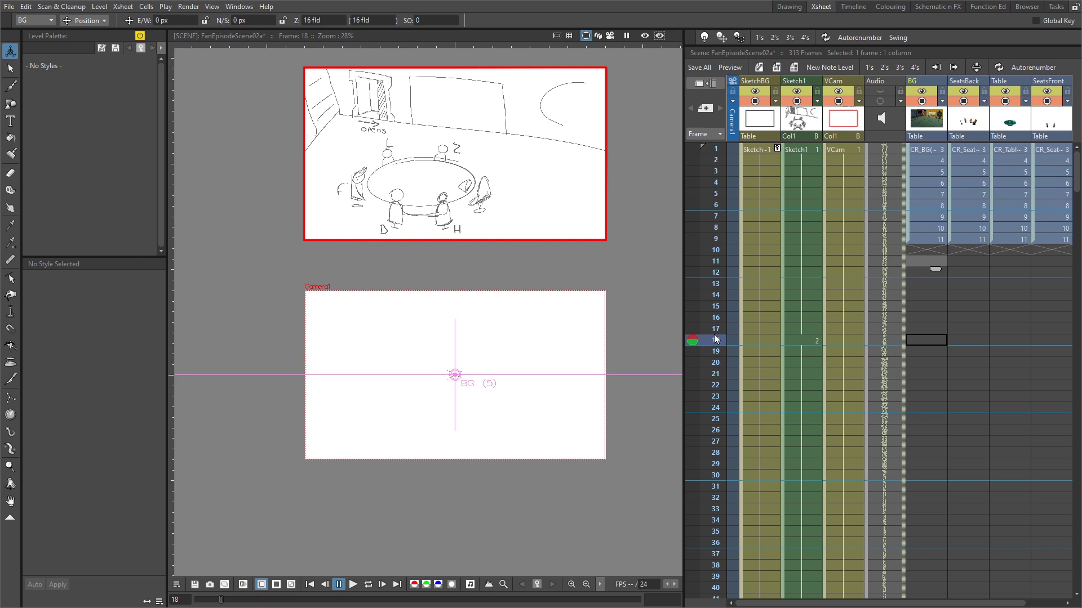
left_click(926, 149)
left_click(1059, 151, "shift")
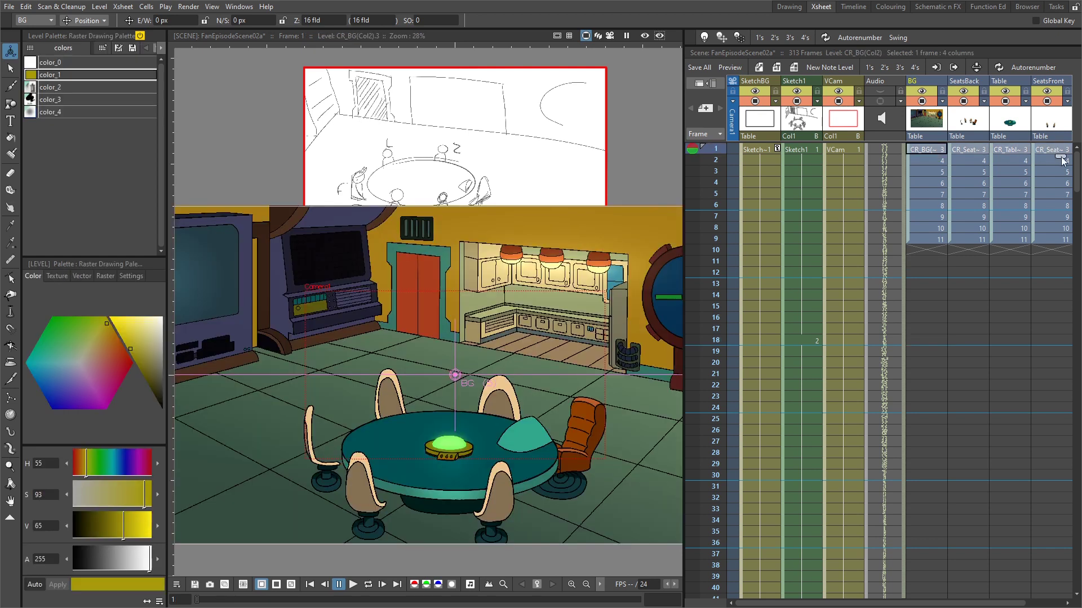
left_click_drag(1062, 158, 1051, 345)
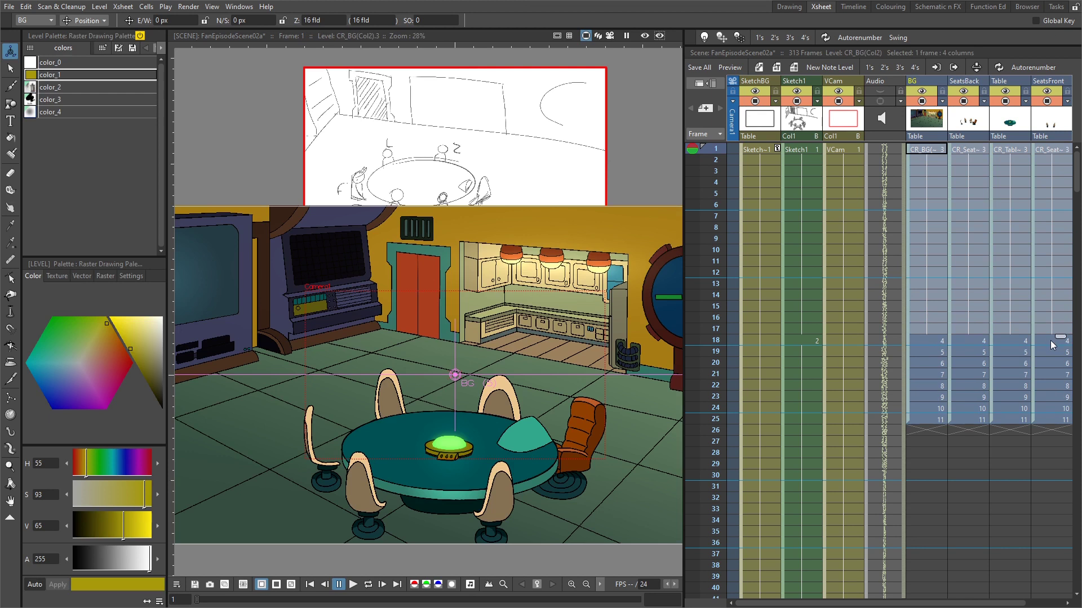
Check frames 18–24, then delete the extra drawings 10 and 11 after frame 23
left_click(716, 340)
left_click(716, 351)
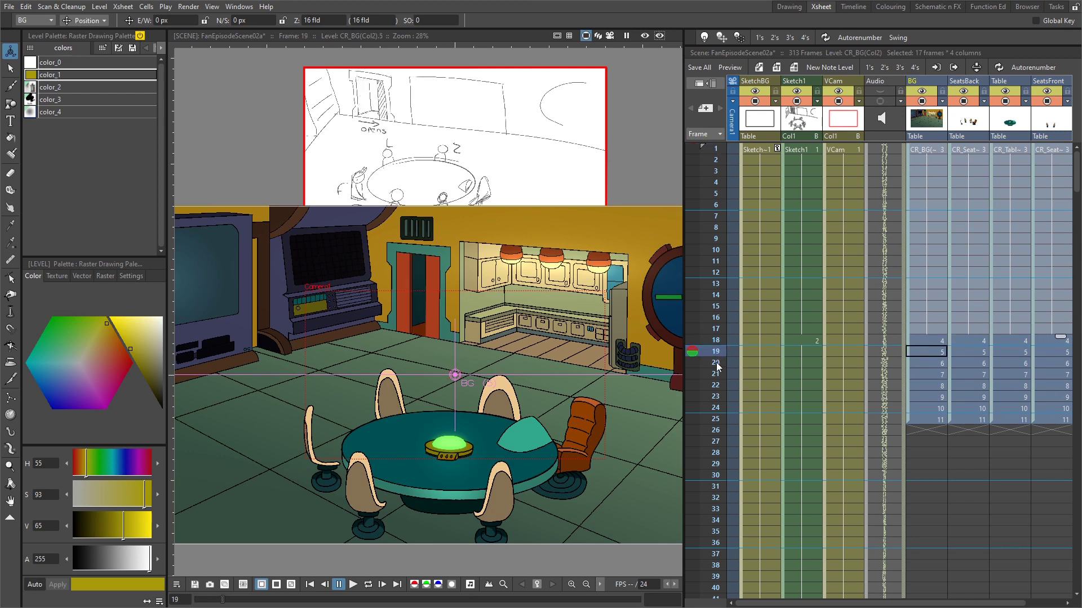
left_click(717, 363)
left_click(717, 385)
left_click(717, 396)
left_click(718, 408)
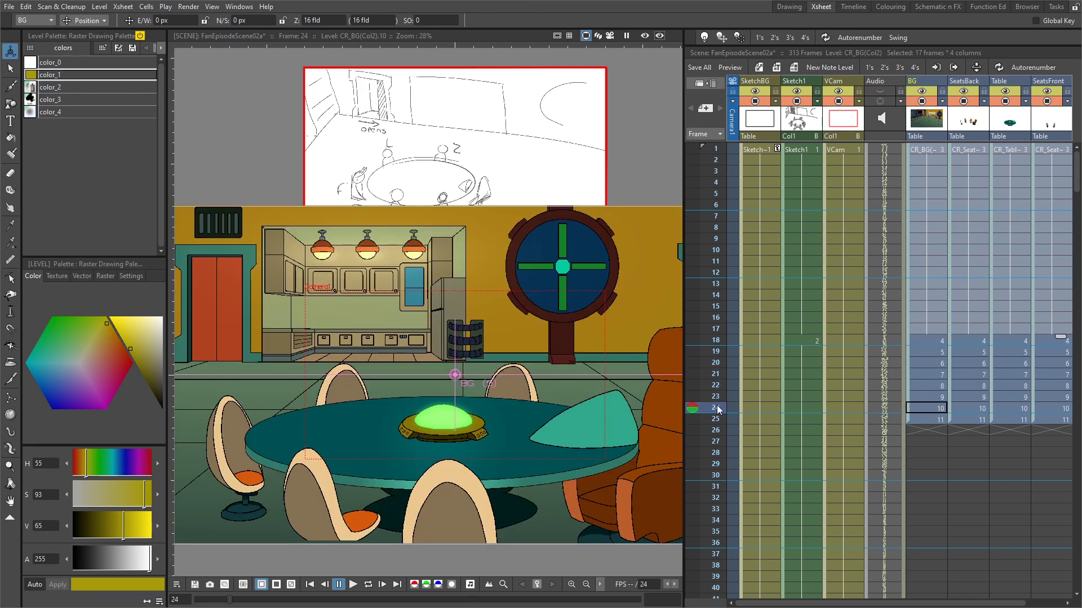
left_click(717, 396)
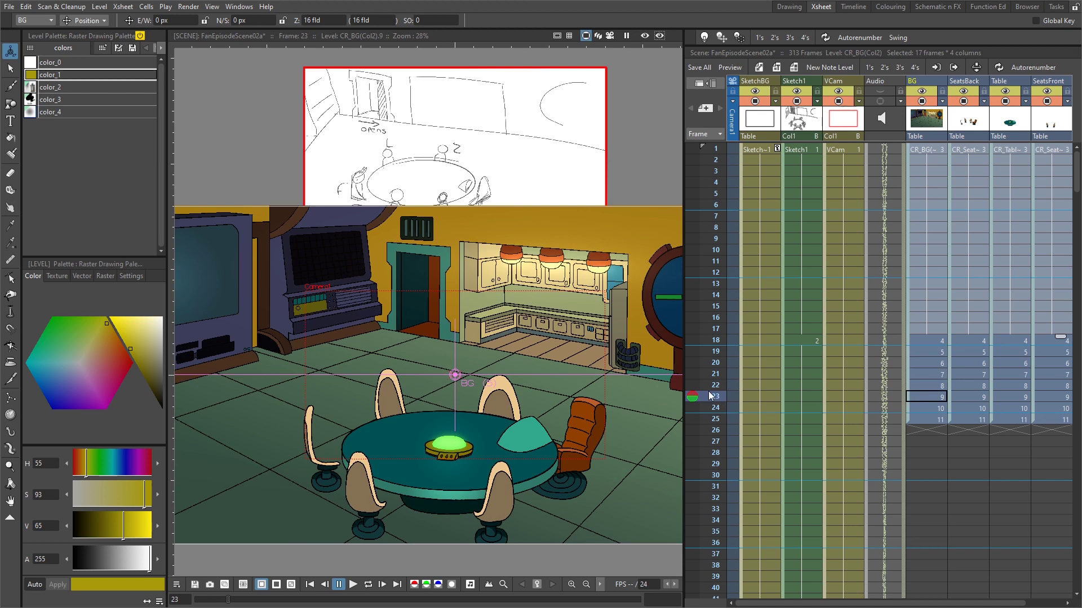
left_click_drag(930, 431, 1053, 408)
key("Delete")
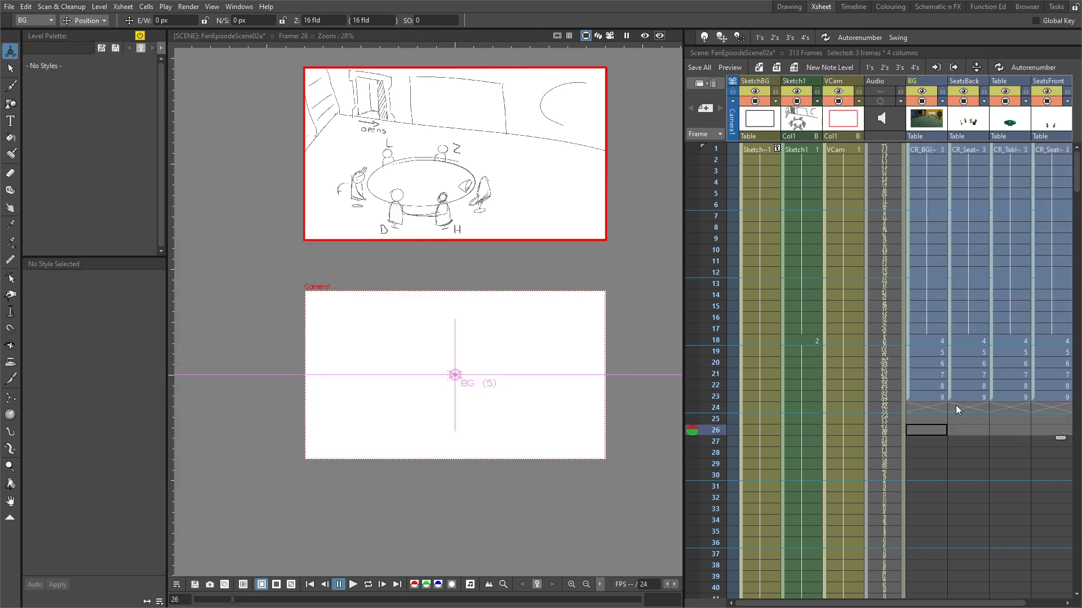
Extend drawing 9 at frame 23 of all four columns down through frame 42
left_click_drag(931, 395, 1059, 553)
scroll(995, 395, "down", 5)
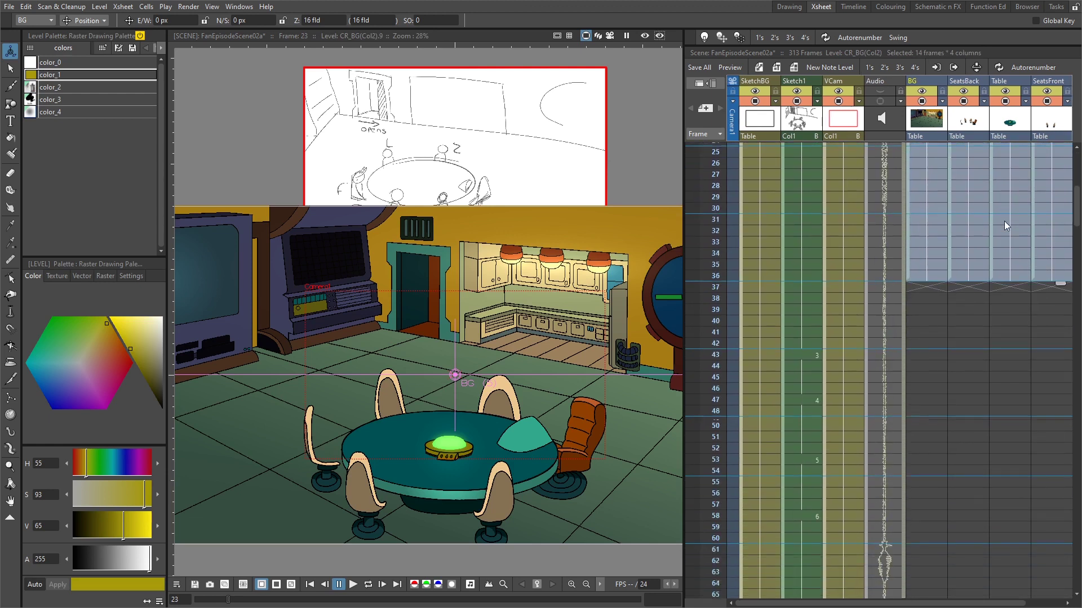
left_click(717, 323)
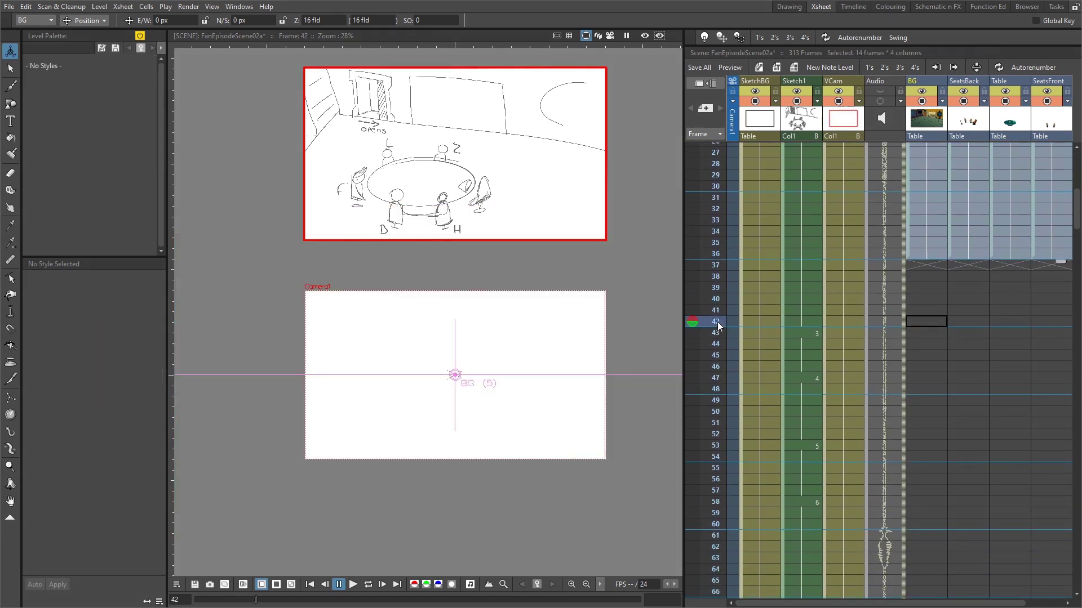
key("Up")
key("Up")
key("Up")
key("Up")
key("Up")
key("Up")
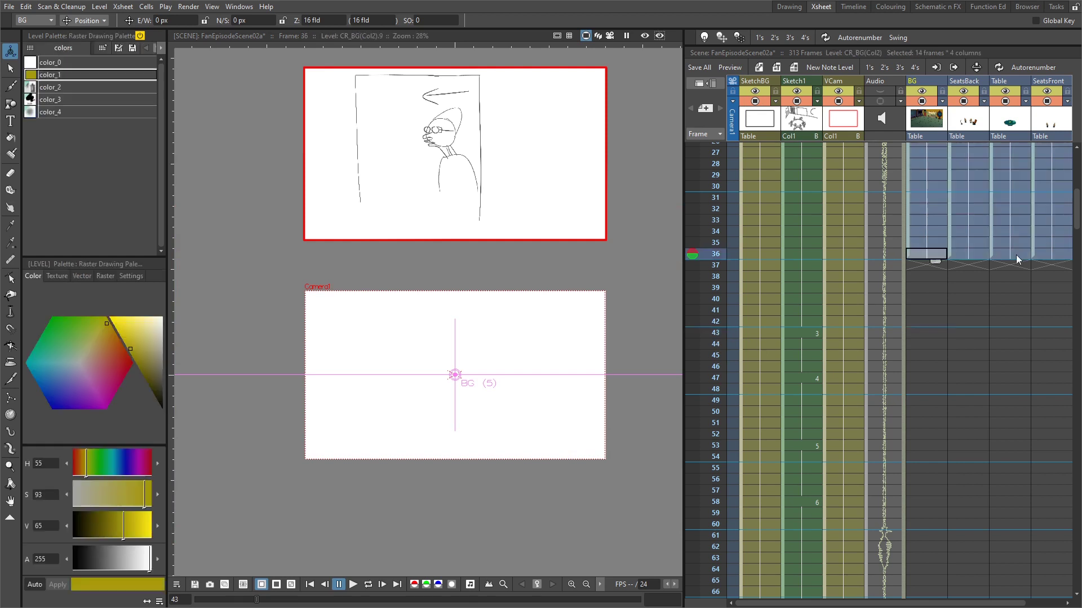
left_click_drag(1063, 262, 1059, 340)
Extend the hold to frame 43 and try drawings 10 and 11 there, undoing each
left_click(927, 333)
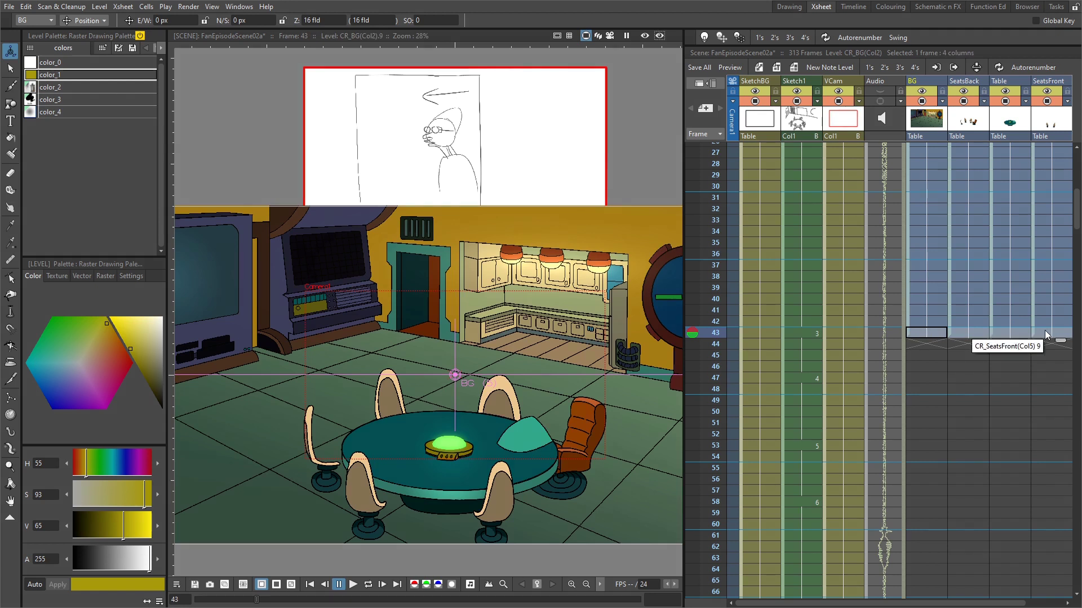
type("10")
key("Return")
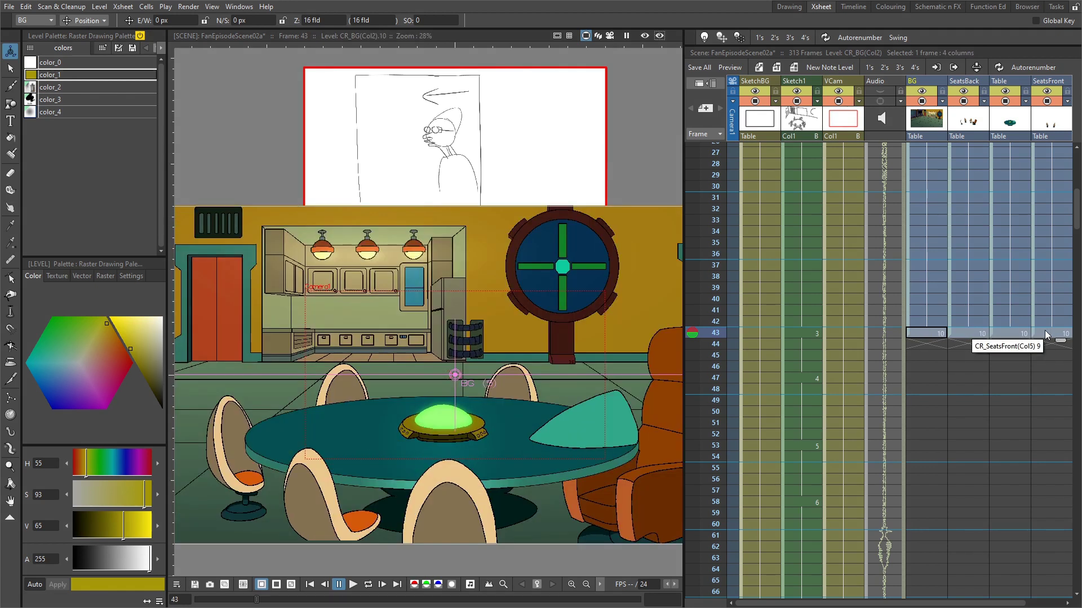
key("ctrl+z")
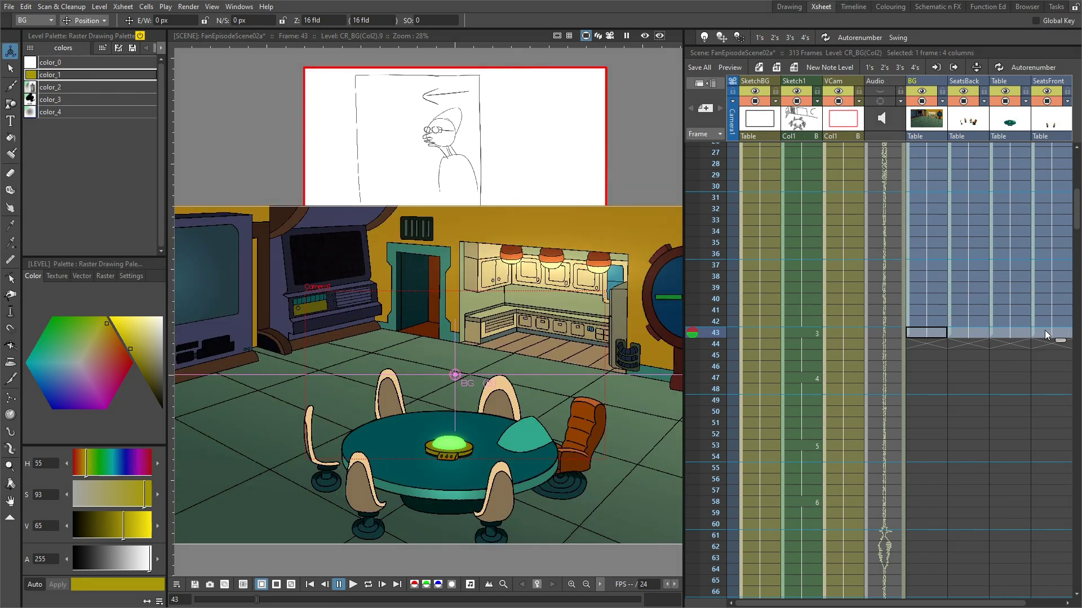
type("11")
key("Return")
key("ctrl+z")
Set frame 43 to drawing 4, then to drawing 2, and preview the timing
type("4")
key("Return")
type("2")
key("Return")
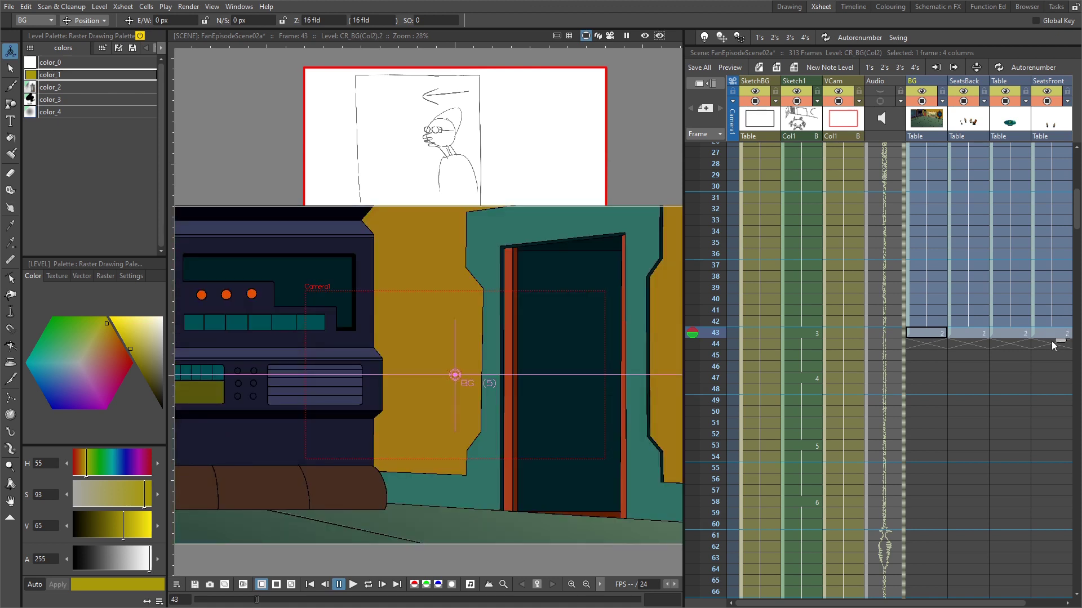
mouse_move(719, 338)
left_mouse_down()
mouse_move(713, 527)
mouse_move(714, 333)
left_mouse_up()
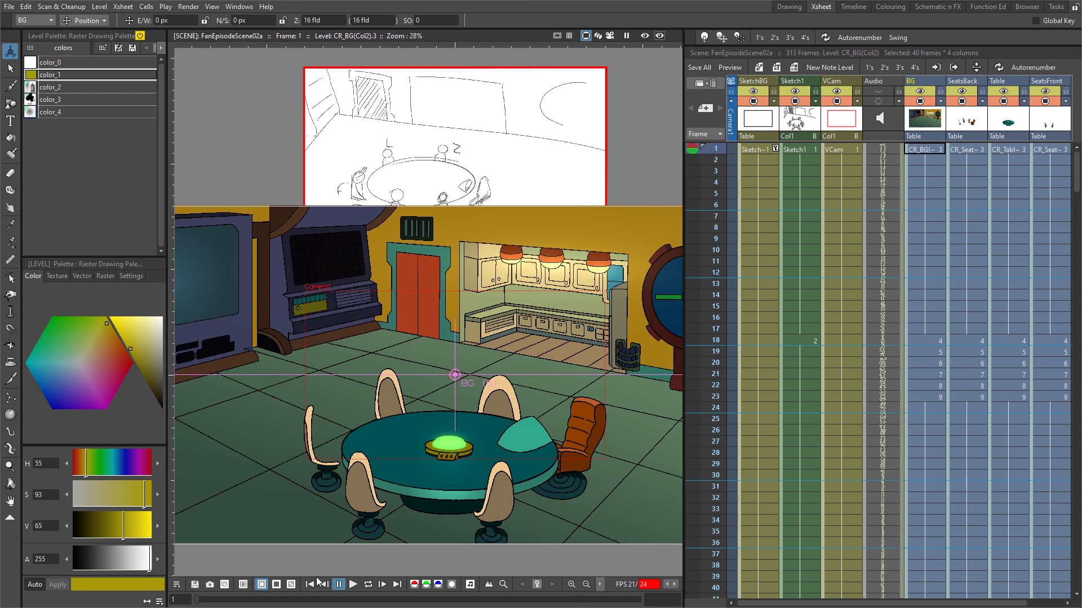
Select Camera1 and set its global scale to 200% with the Animate tool
left_click(731, 148)
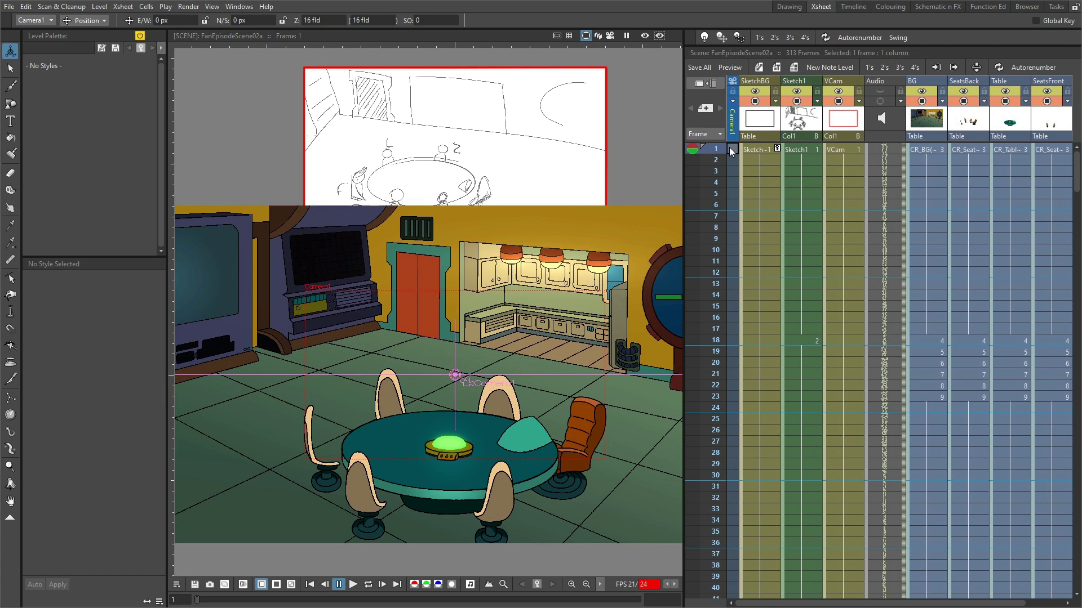
left_click(84, 20)
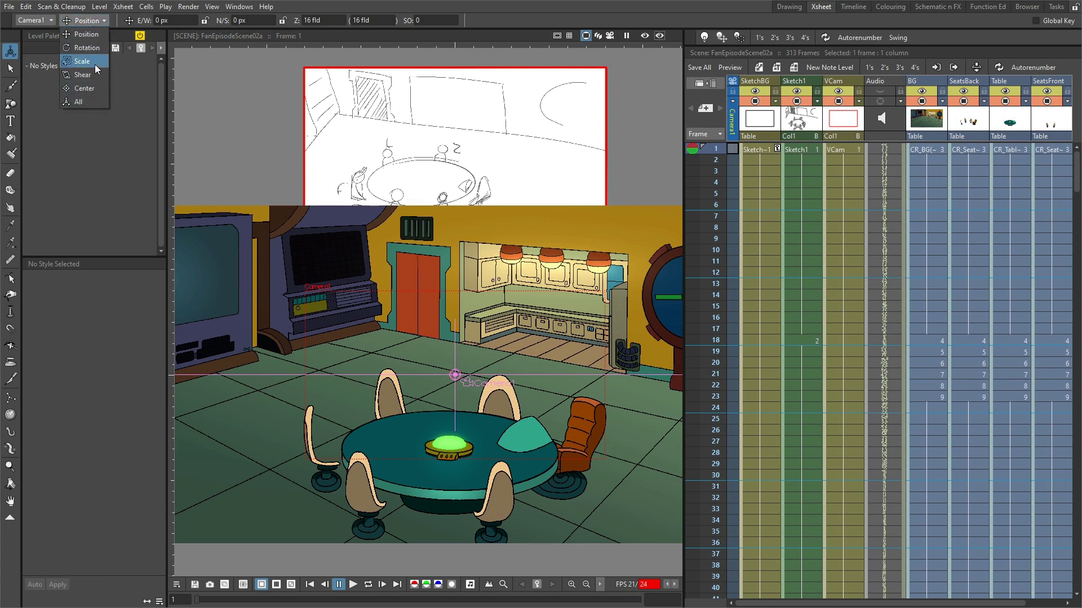
left_click(95, 65)
left_click(192, 21)
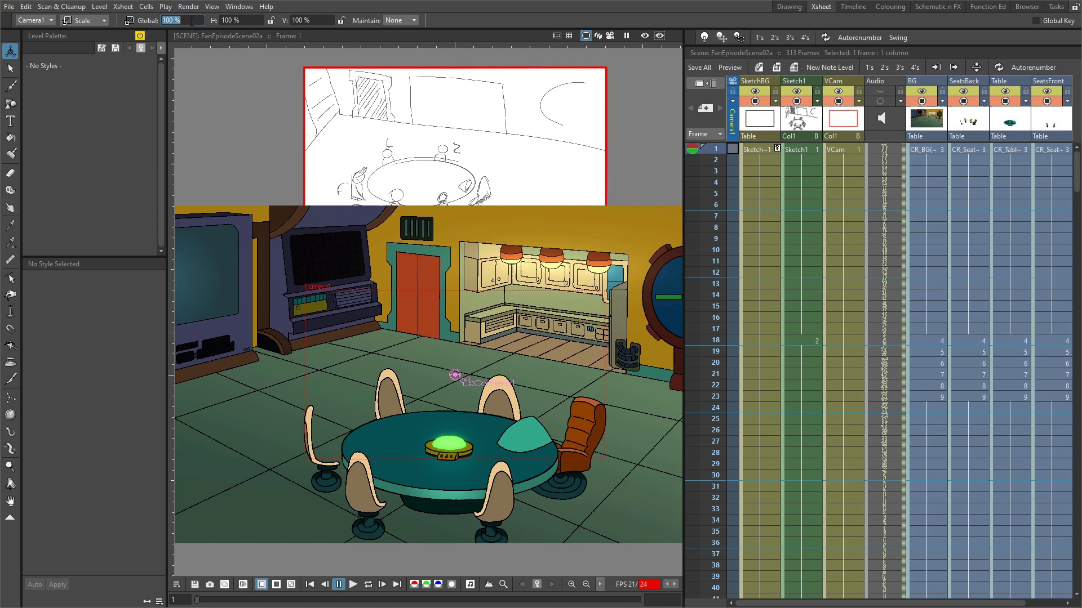
type("200")
key("Return")
scroll(519, 434, "down", 1)
left_click_drag(518, 434, 465, 330)
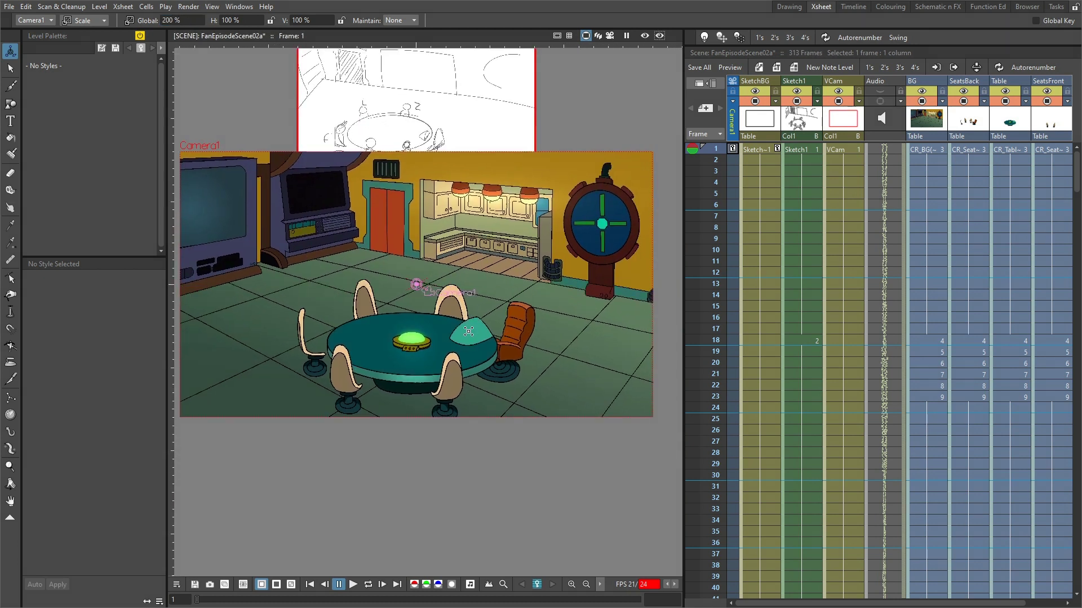
Key the camera at frame 17, then at frame 24 shrink it slightly and shift it up-left
left_click_drag(715, 151, 709, 457)
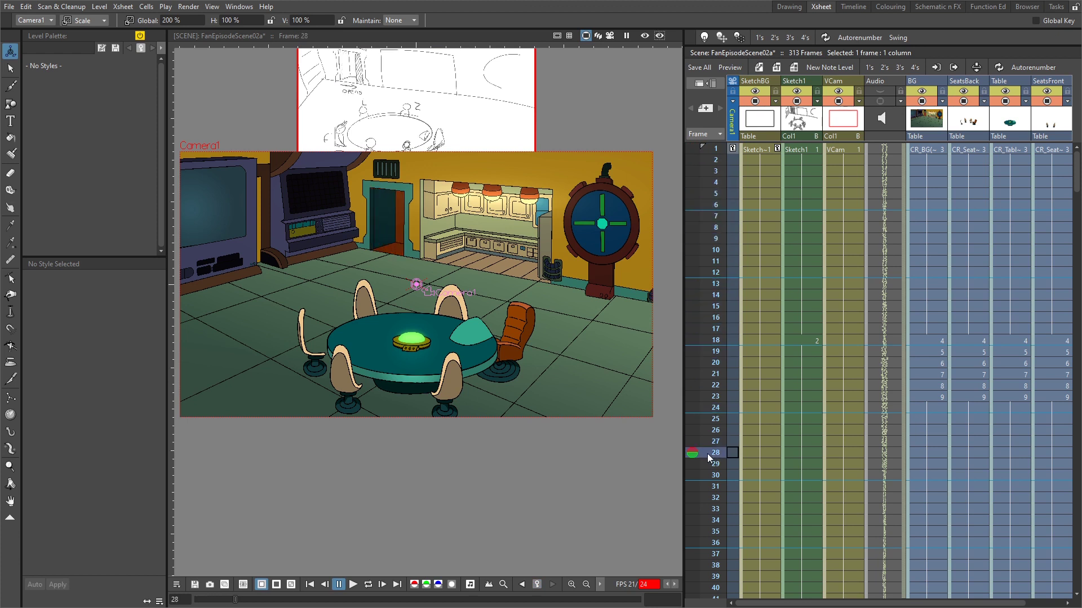
left_click(732, 329)
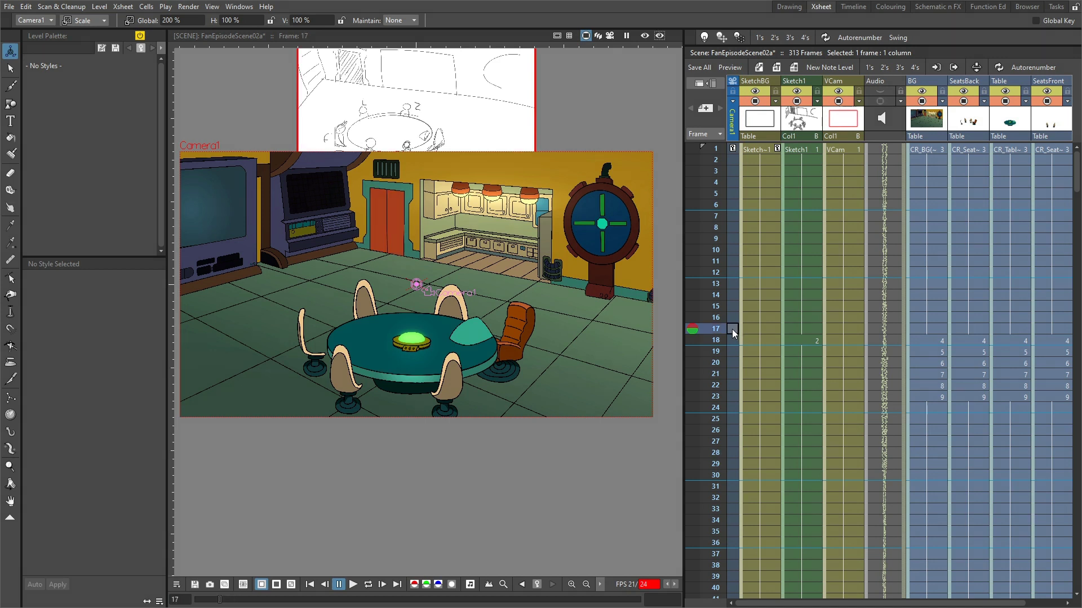
left_click(732, 329)
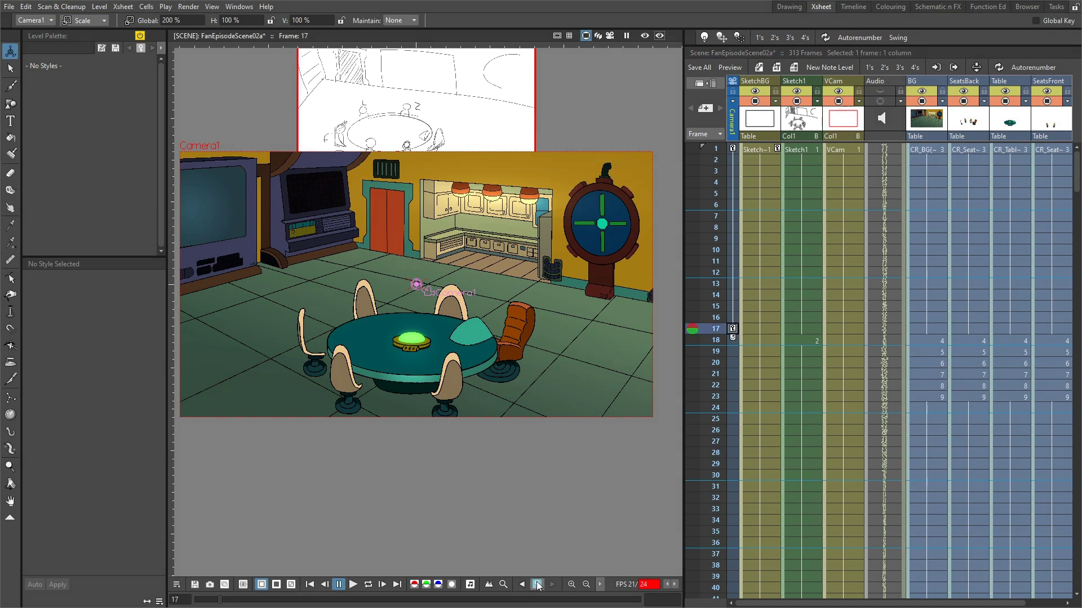
left_click(733, 411)
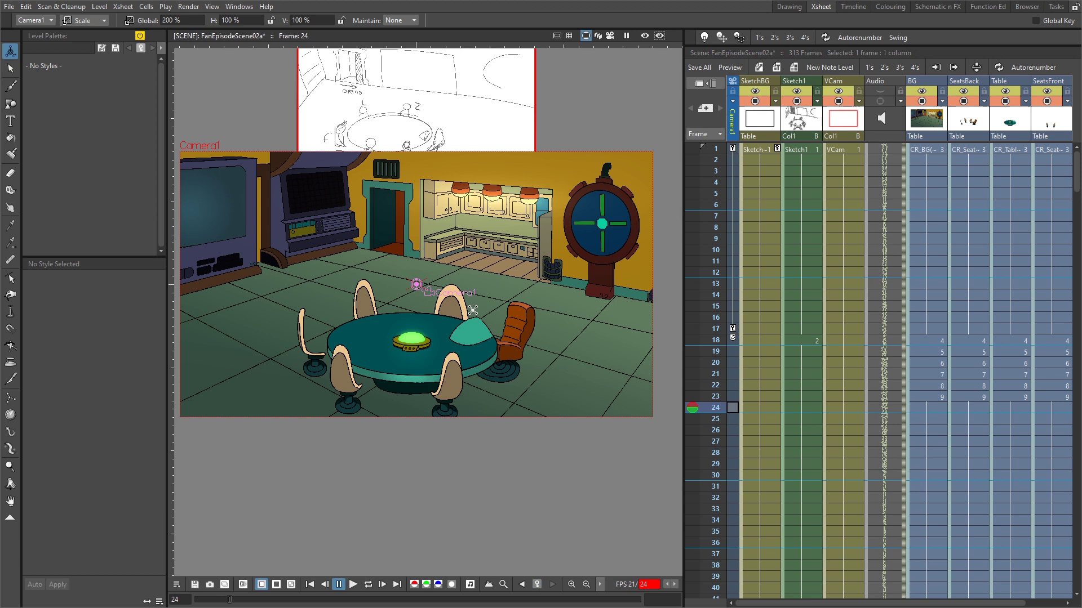
left_click_drag(470, 313, 461, 293)
left_click(91, 40)
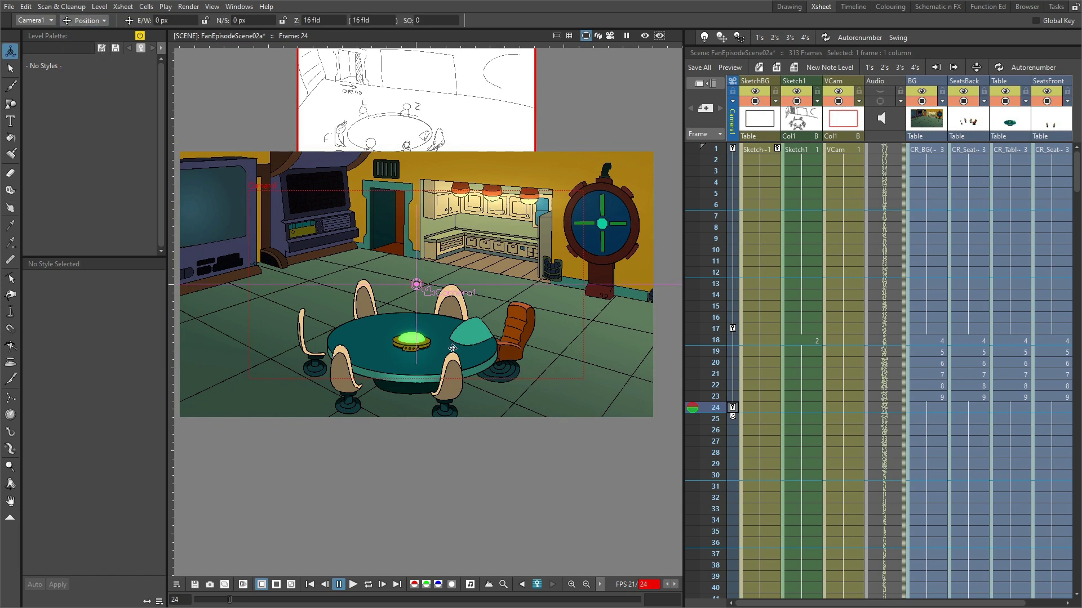
left_click_drag(443, 342, 401, 306)
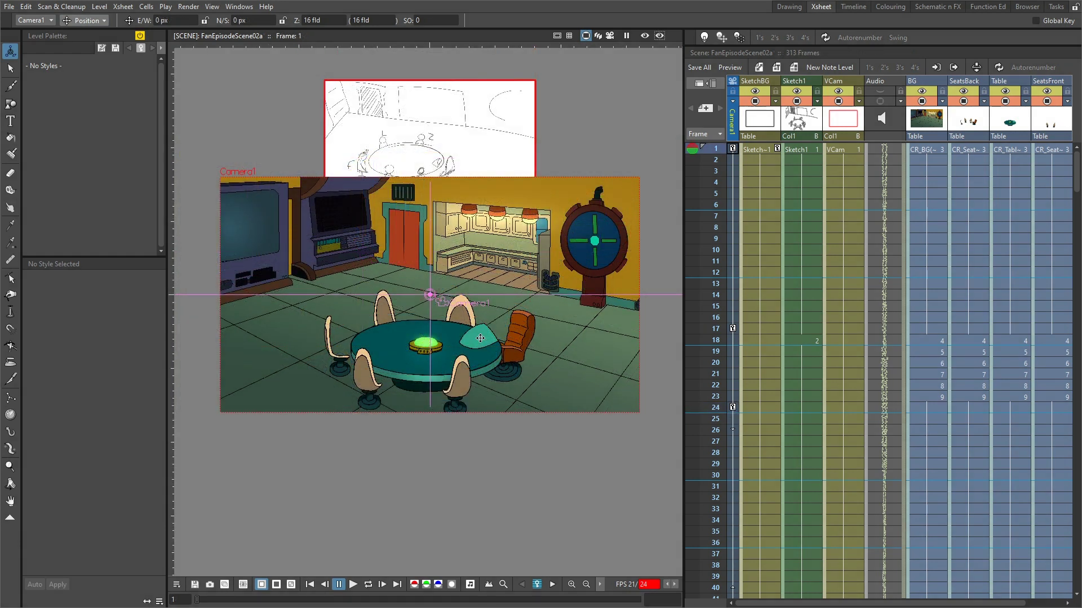
Insert empty columns Col6, Col8 and Col10 before SeatsBack, Table and SeatsFront, then zoom in Camera View
scroll(942, 239, "right", 3)
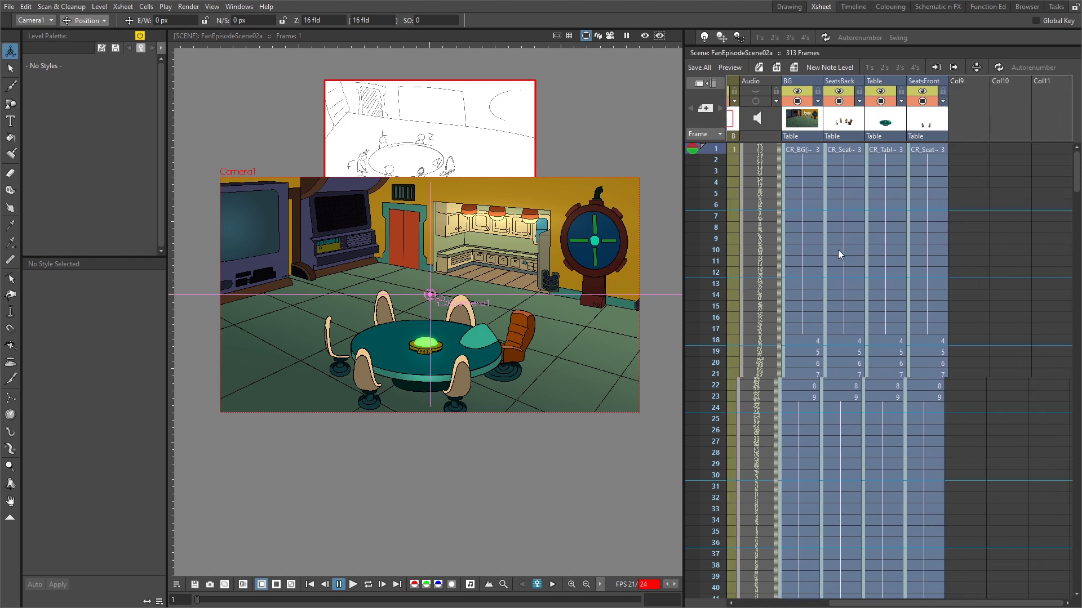
left_click(839, 120)
key("Insert")
left_click(924, 122)
key("Insert")
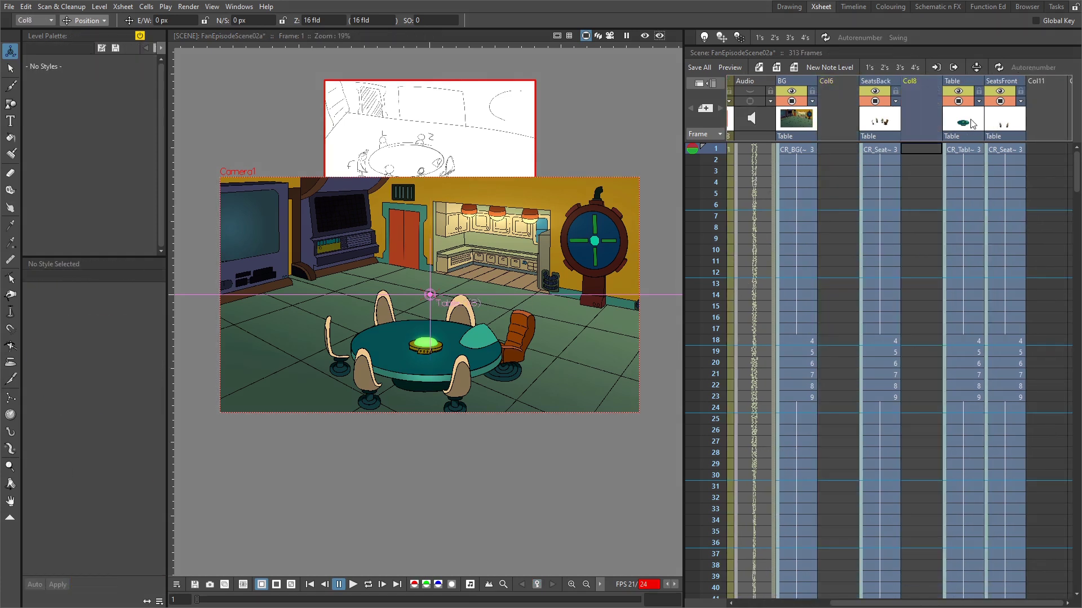
left_click(1005, 121)
key("Insert")
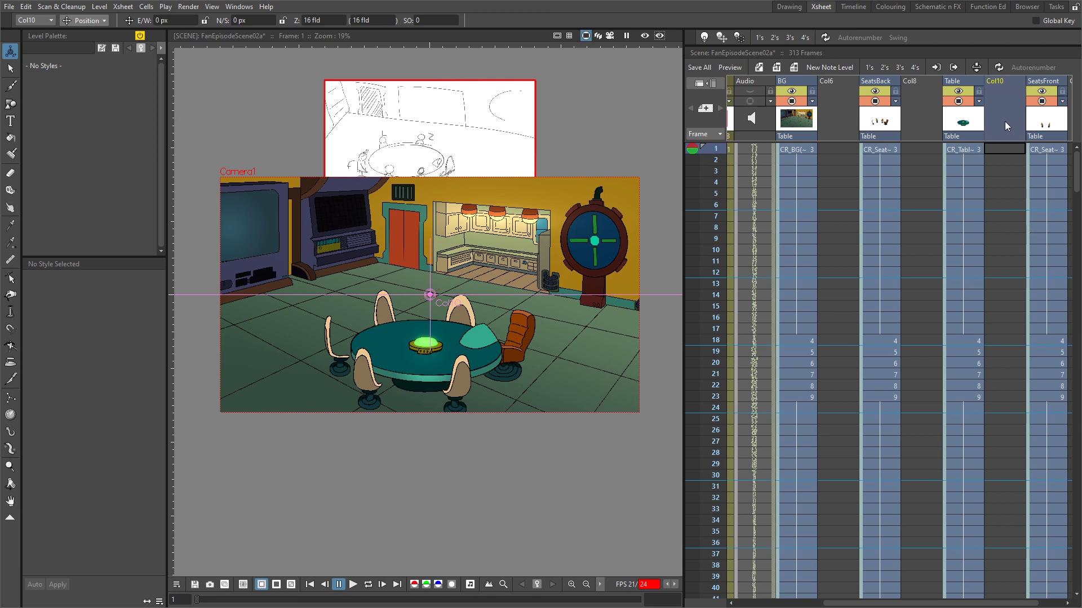
left_click(610, 35)
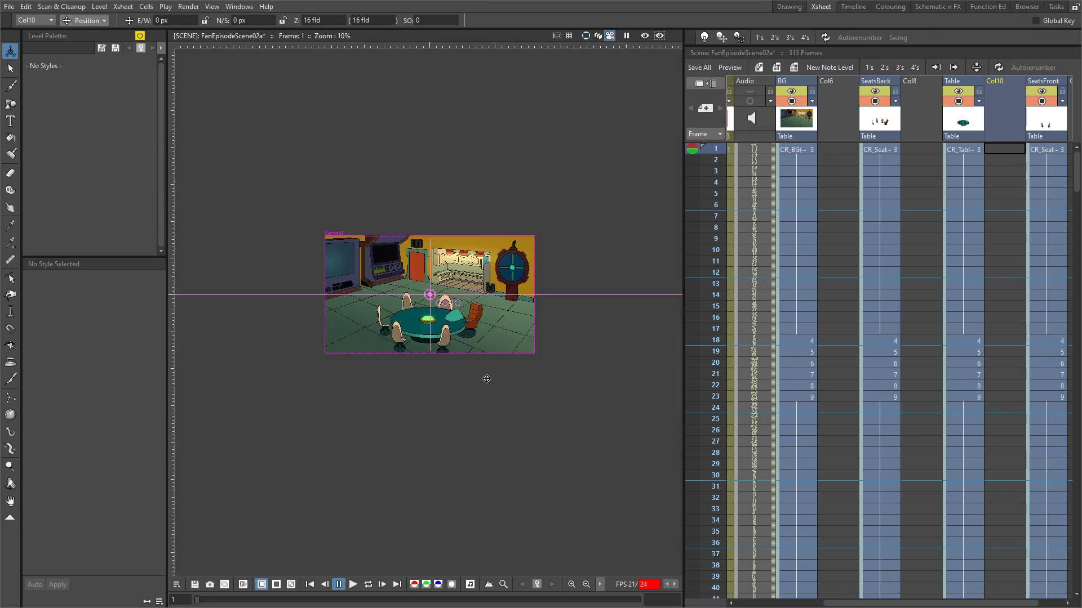
scroll(497, 345, "up", 4)
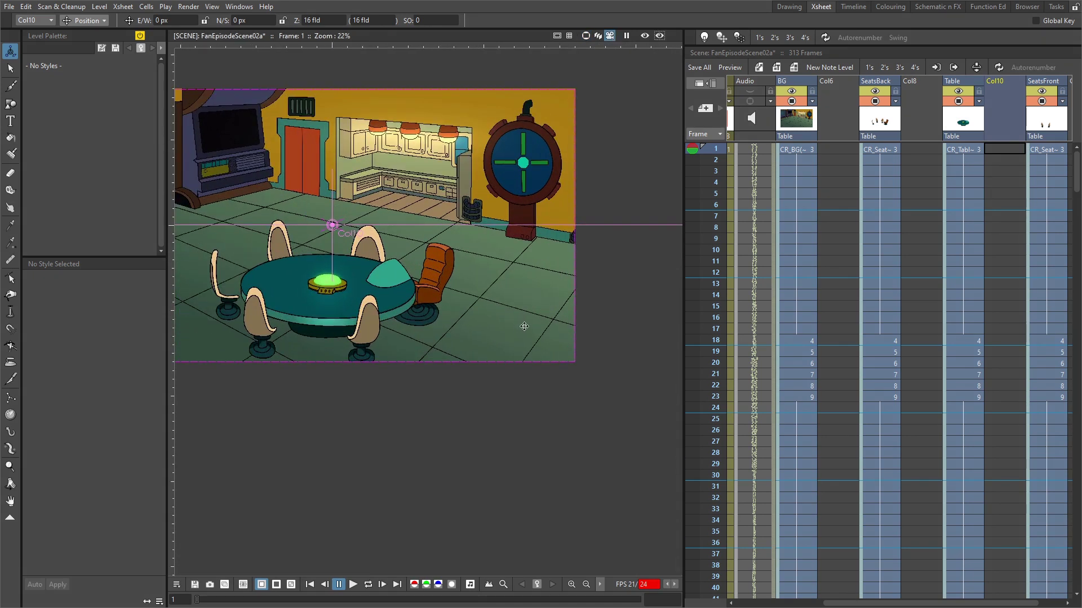